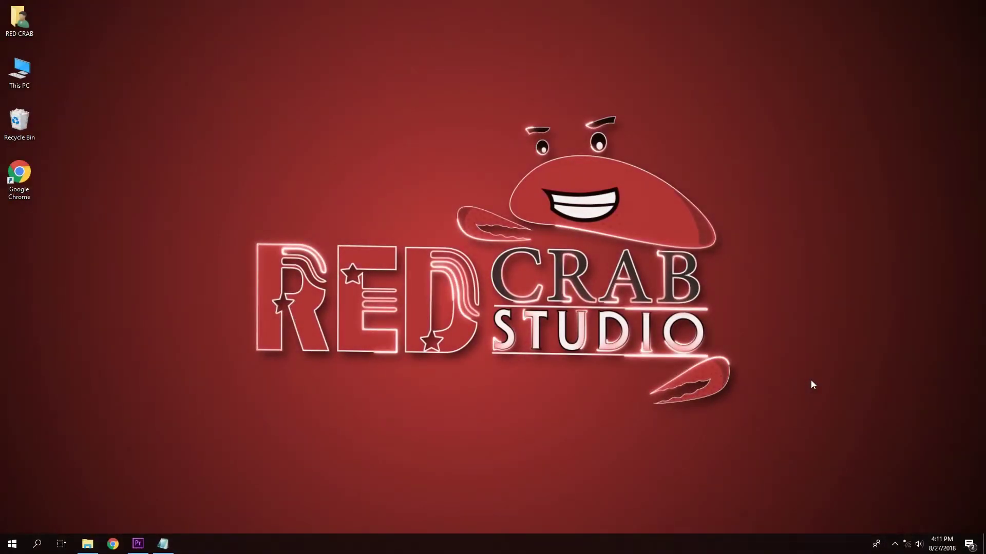
Switch to the open Untitled Premiere Pro project from the Windows taskbar
left_click(138, 543)
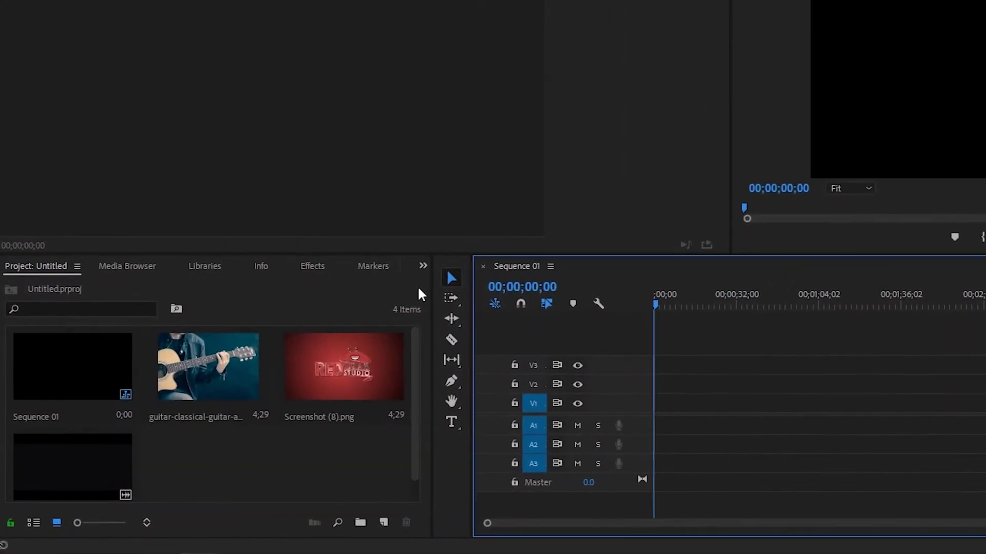
left_click(315, 265)
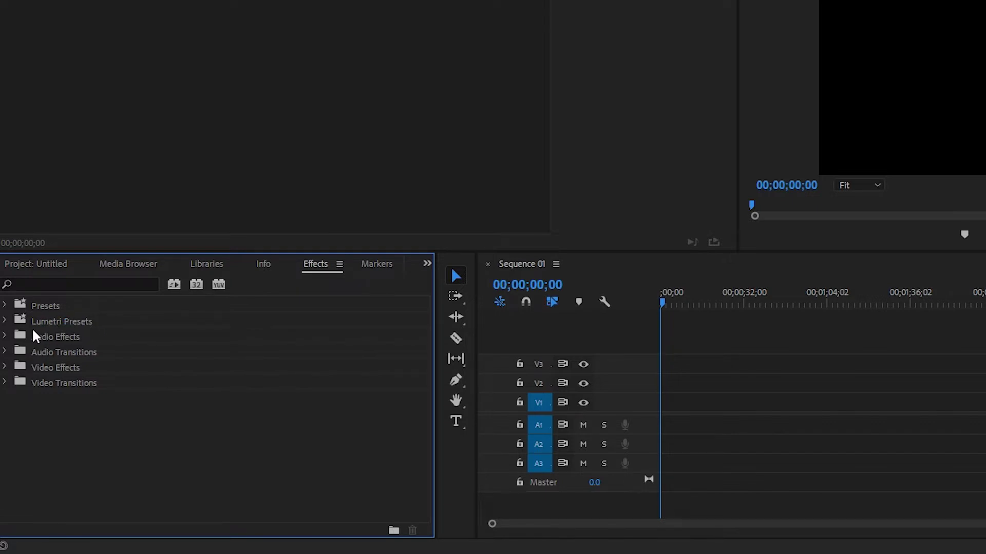
left_click(5, 306)
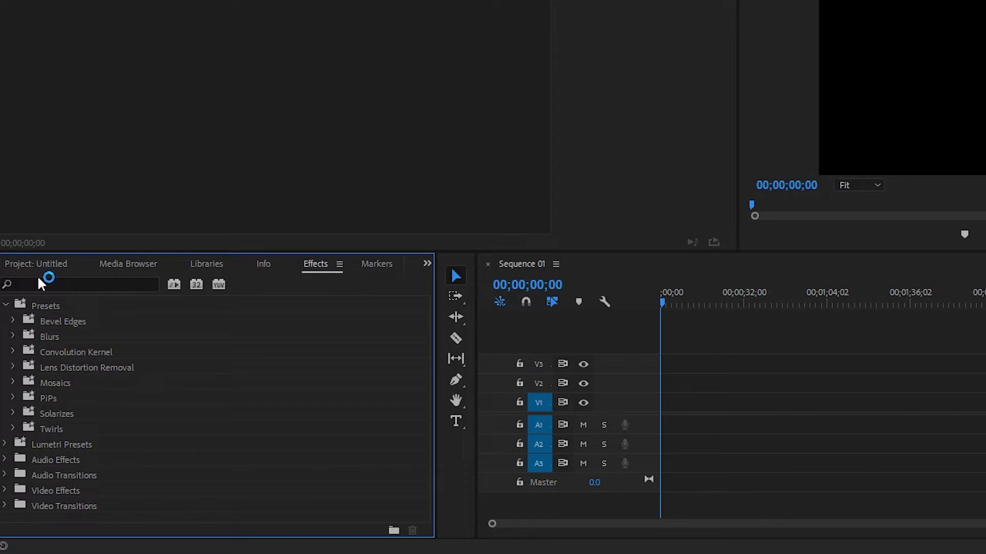
left_click(27, 264)
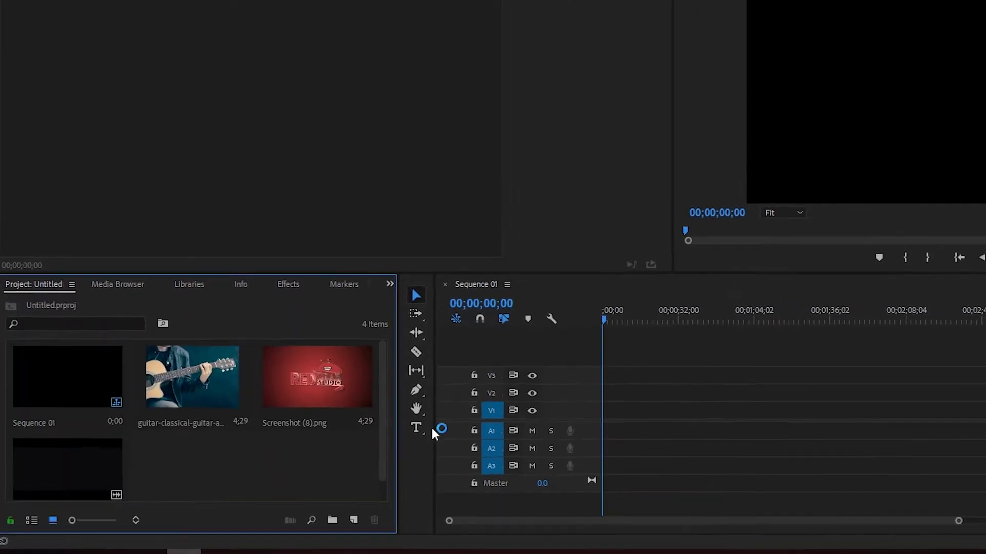
Place the guitar image on V1 and expand the Bevel Edges presets, Thick and Thin
left_click_drag(472, 432, 589, 433)
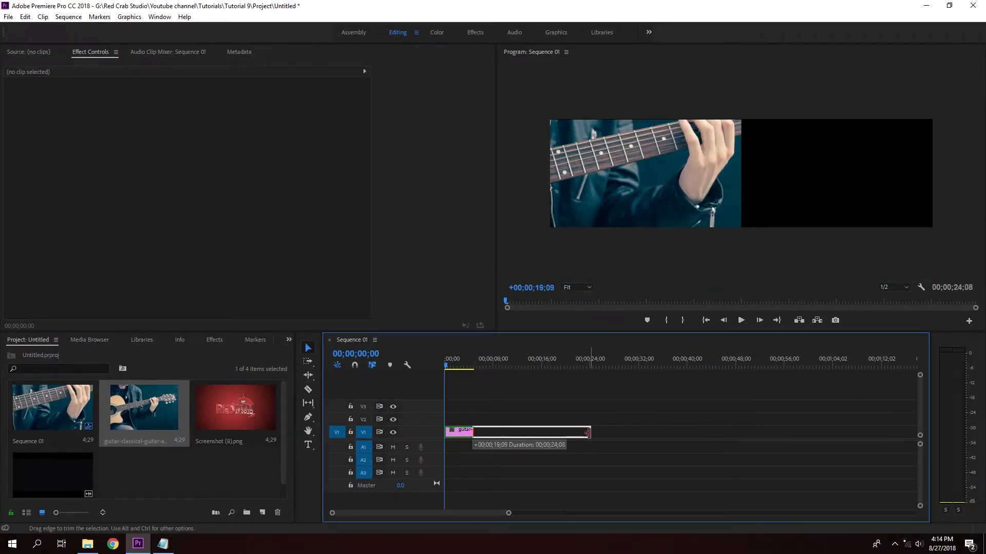
left_click(219, 342)
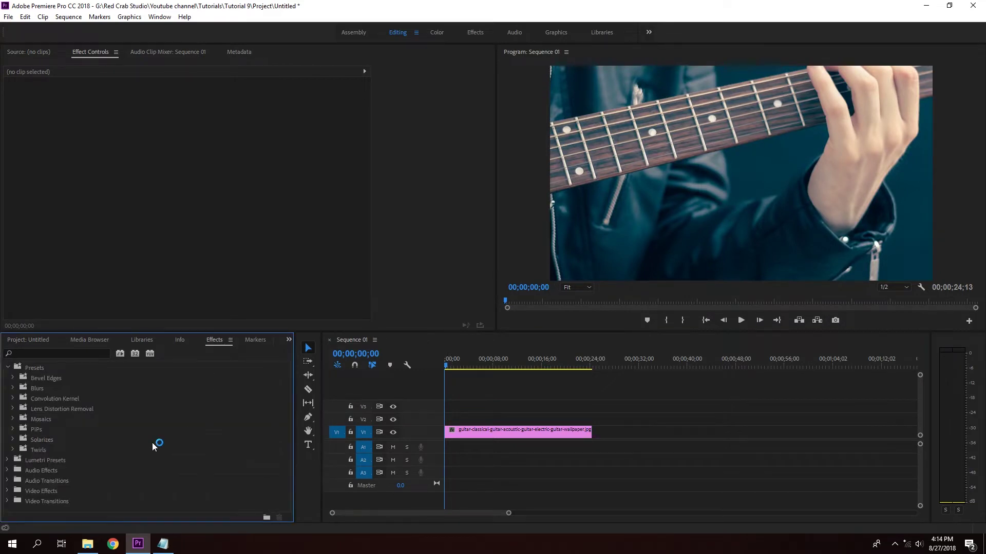
left_click(13, 379)
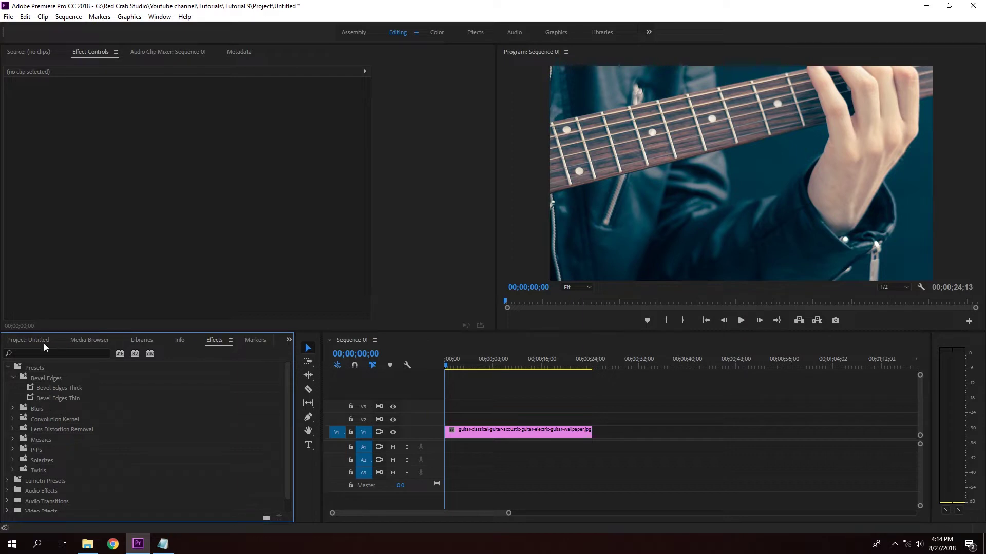
mouse_move(60, 389)
left_mouse_down()
mouse_move(430, 419)
mouse_move(44, 389)
left_mouse_up()
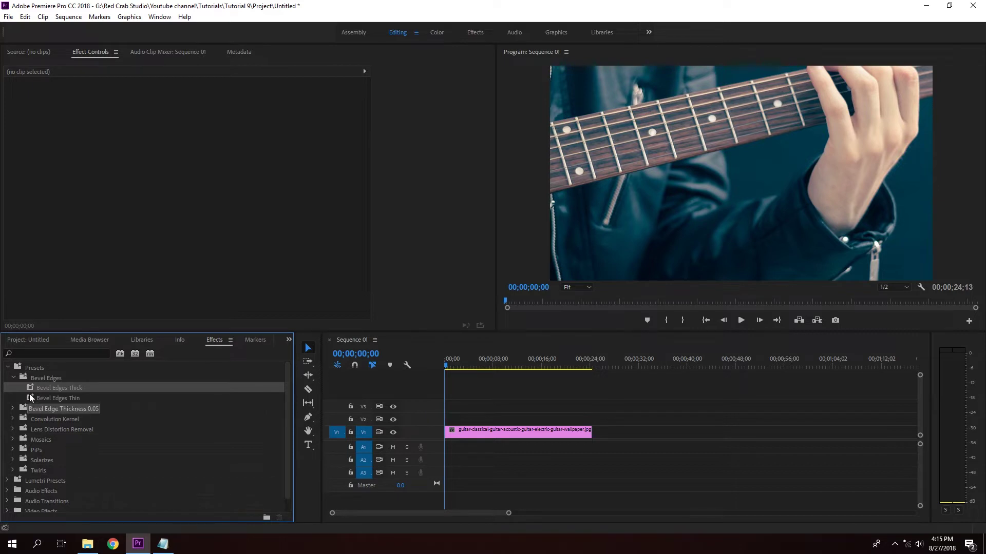
Drop Bevel Edges Thick on the V1 guitar clip and raise its Edge Thickness to 0.40
left_click_drag(43, 388, 472, 412)
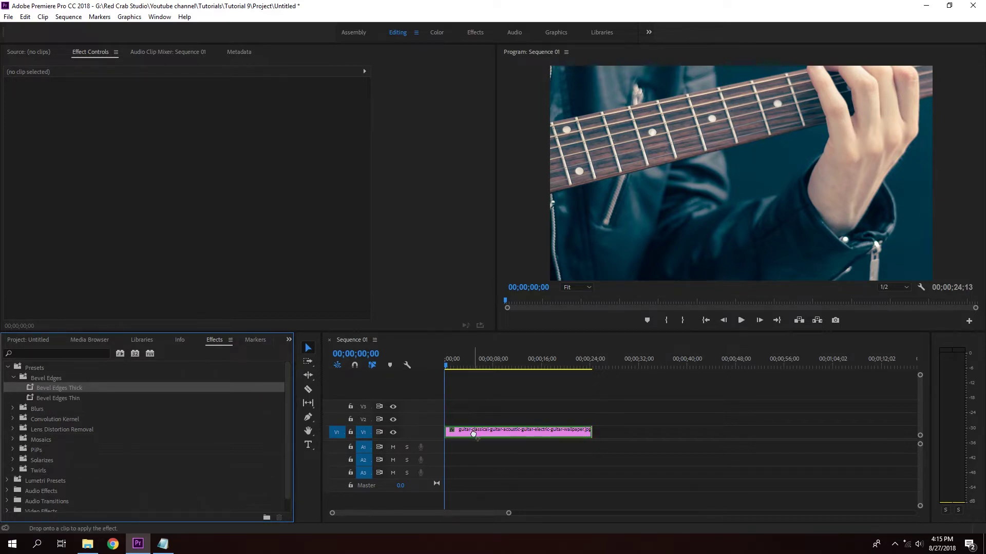
left_click_drag(472, 413, 465, 433)
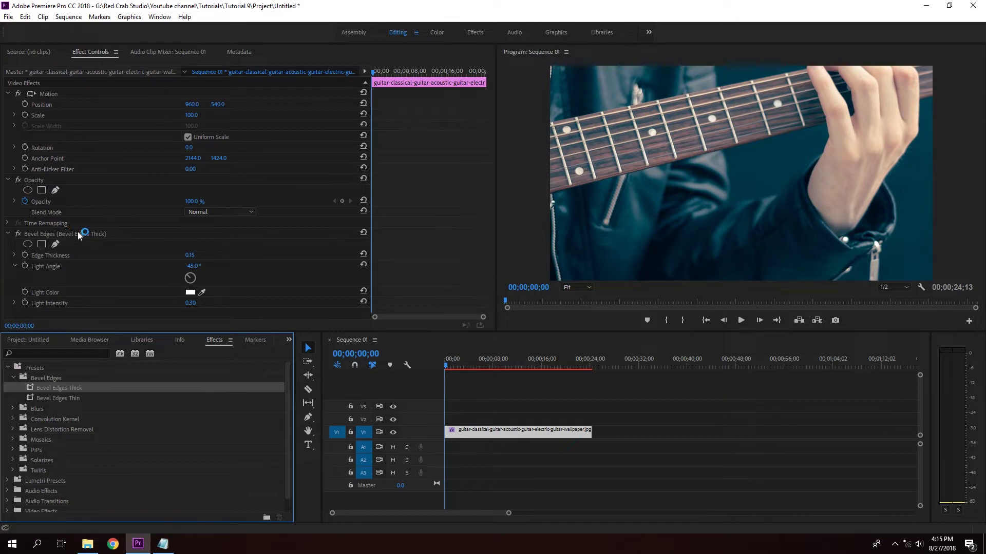
left_click(8, 95)
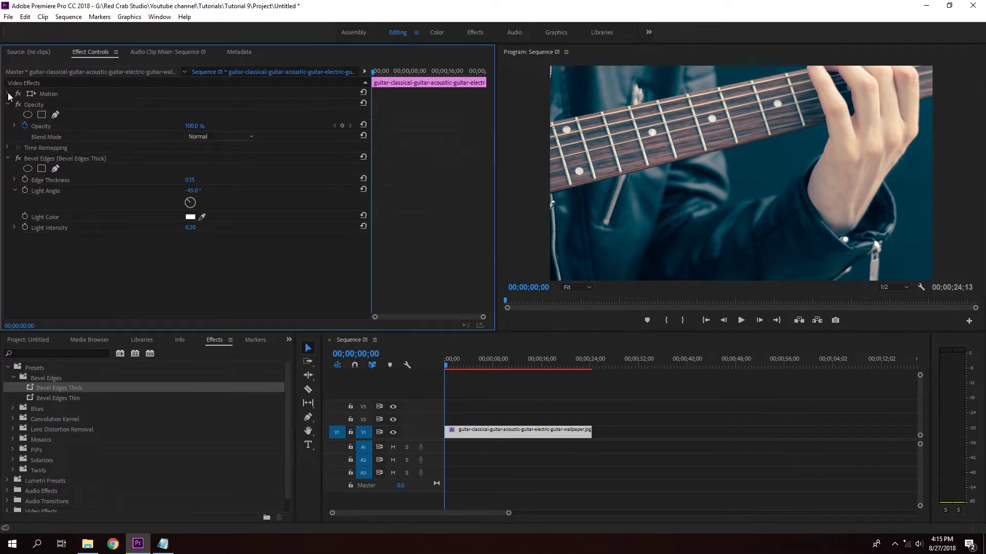
left_click(7, 104)
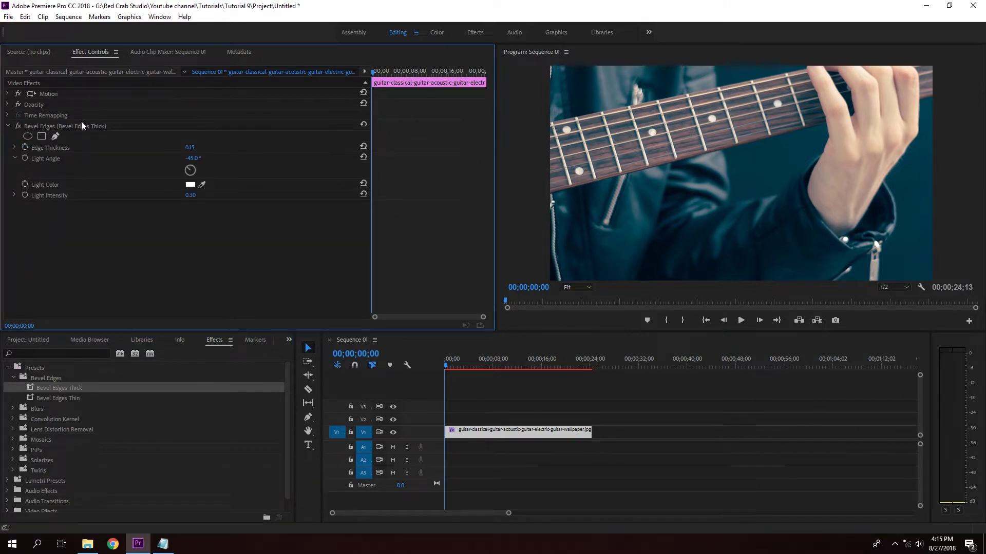
left_click(60, 126)
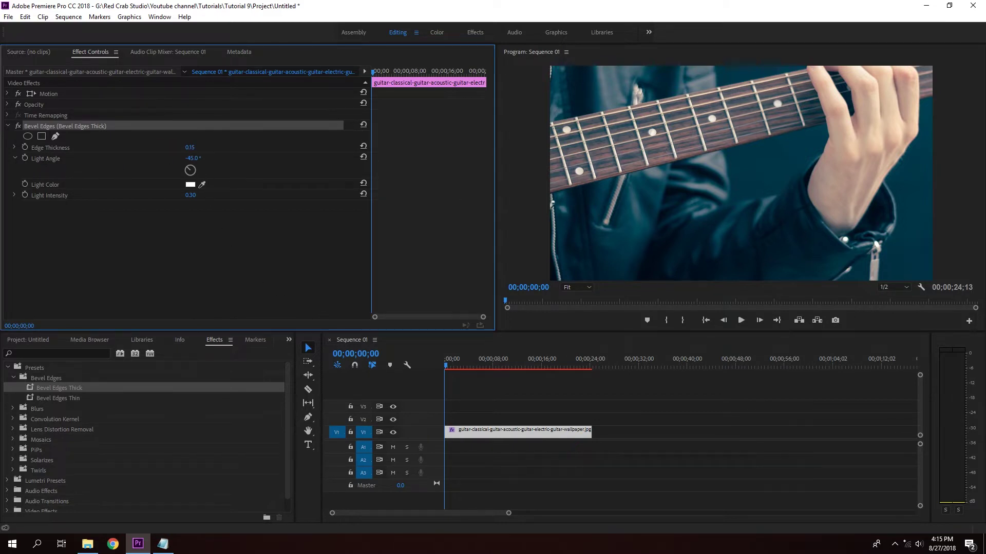
mouse_move(189, 147)
left_mouse_down()
mouse_move(208, 148)
mouse_move(169, 147)
mouse_move(197, 149)
mouse_move(190, 175)
left_mouse_up()
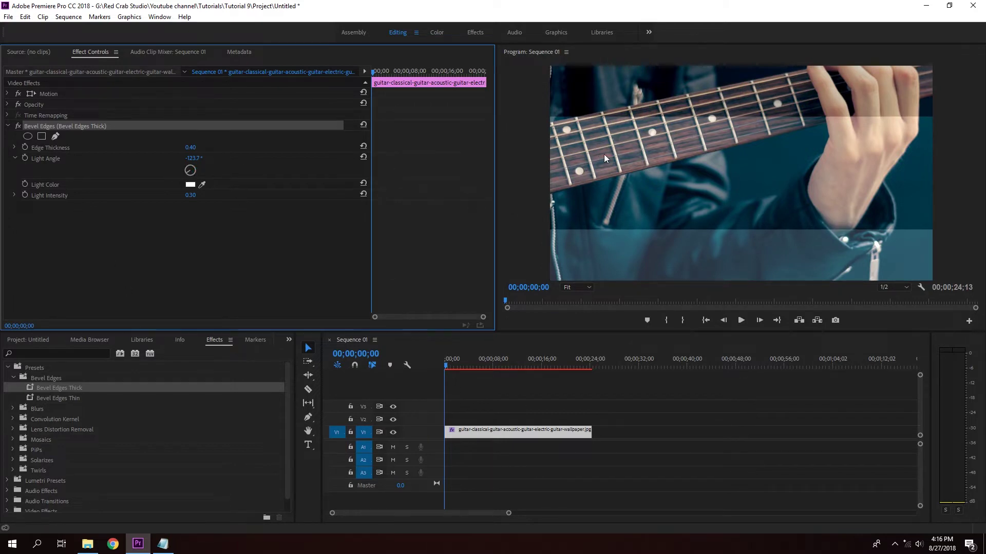
left_click_drag(484, 371, 453, 394)
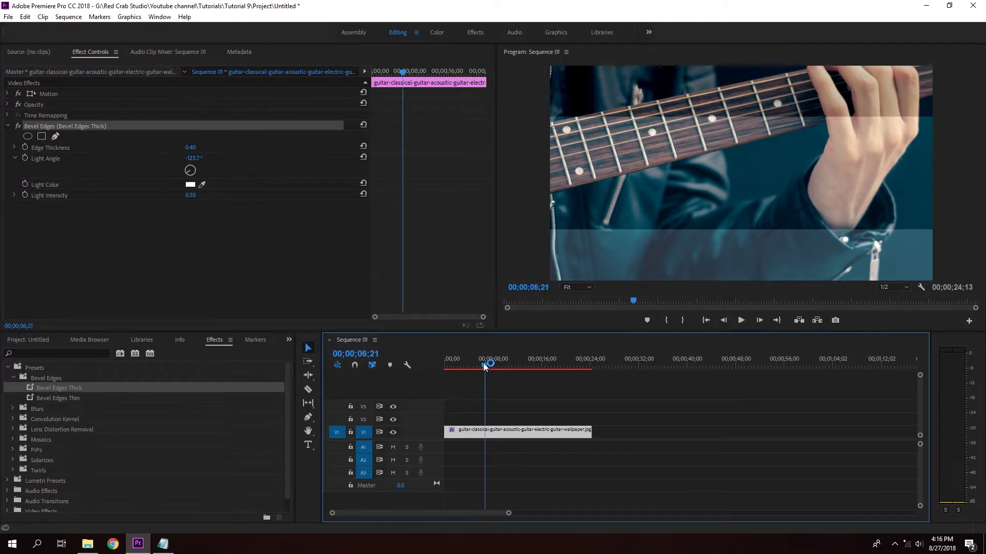
Set the guitar clip to frame size, scale it to 47.9, and lower Edge Thickness to 0.20
right_click(465, 434)
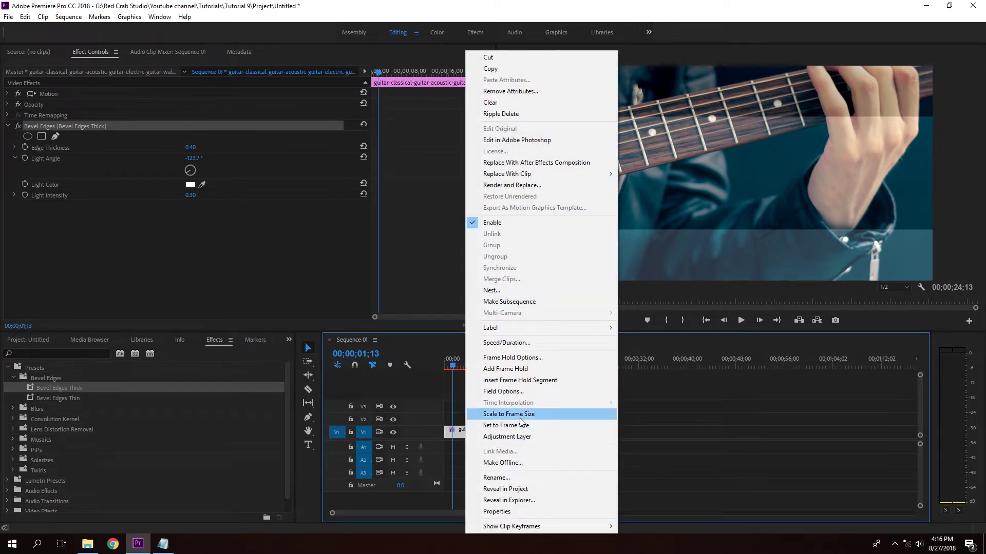
left_click(496, 425)
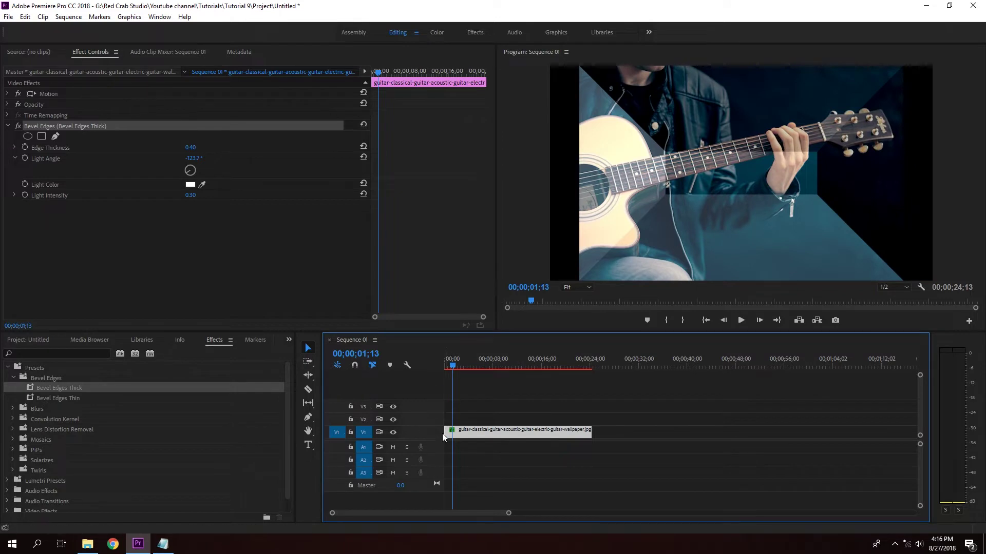
left_click(8, 94)
left_click_drag(190, 115, 195, 115)
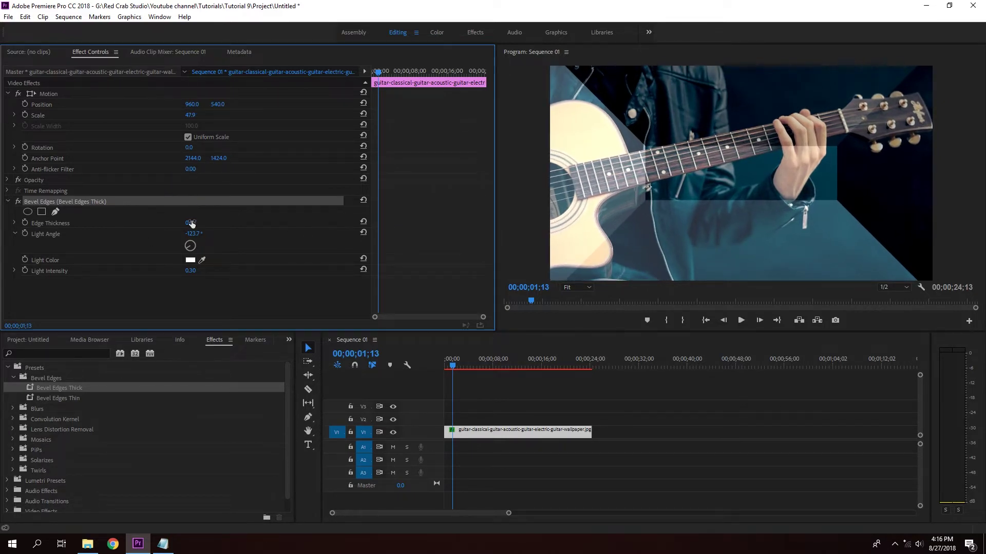
mouse_move(190, 223)
left_mouse_down()
mouse_move(175, 223)
mouse_move(198, 224)
mouse_move(189, 222)
mouse_move(200, 244)
mouse_move(190, 238)
left_mouse_up()
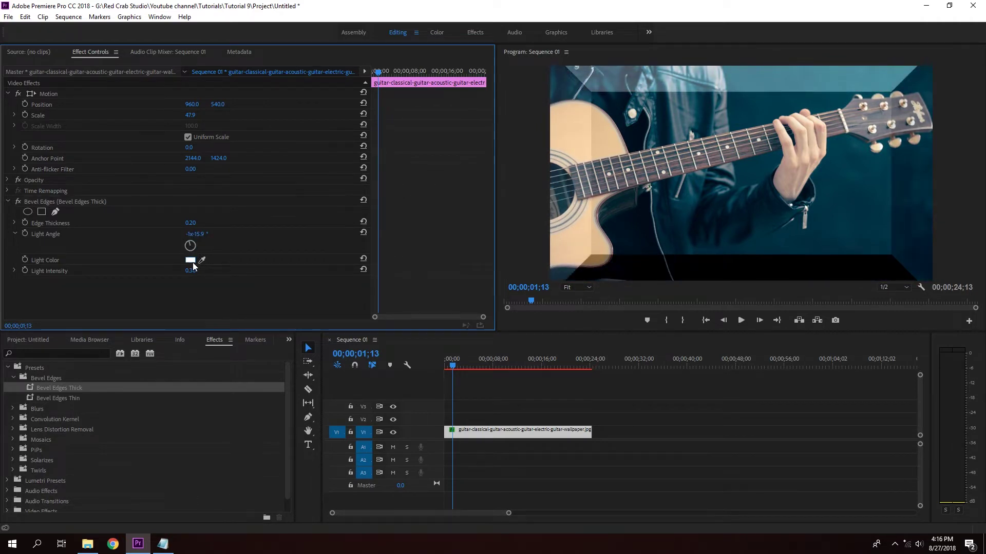
Make the bevel light blue (1200FF) with zero intensity, 0.10 thickness and -309.9° angle
left_click(191, 260)
left_click(508, 353)
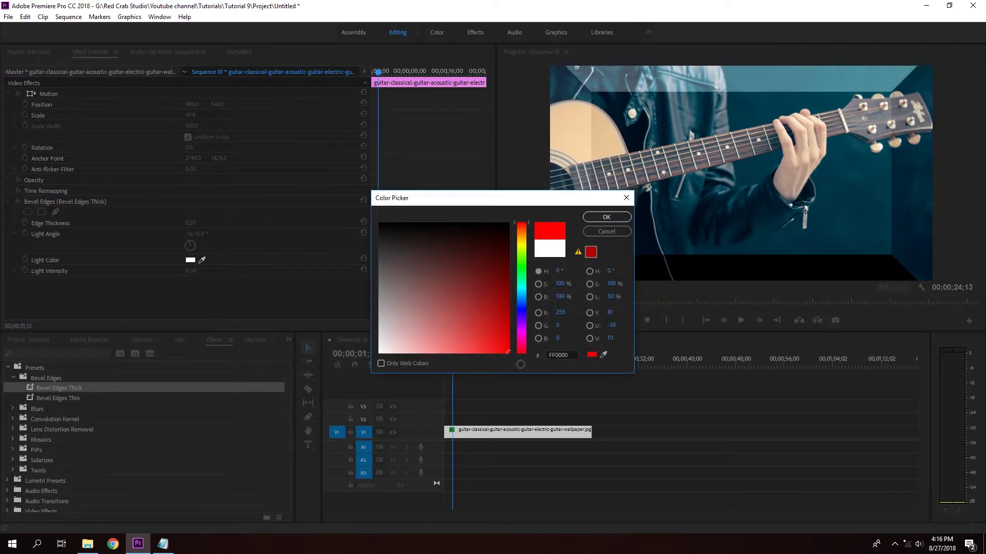
left_click(606, 217)
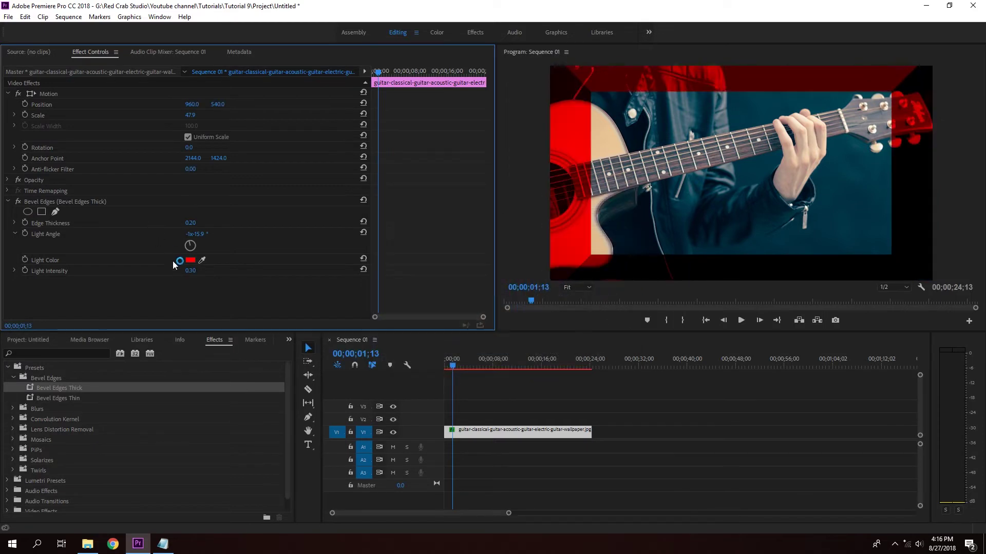
mouse_move(191, 271)
left_mouse_down()
mouse_move(205, 271)
mouse_move(190, 271)
left_mouse_up()
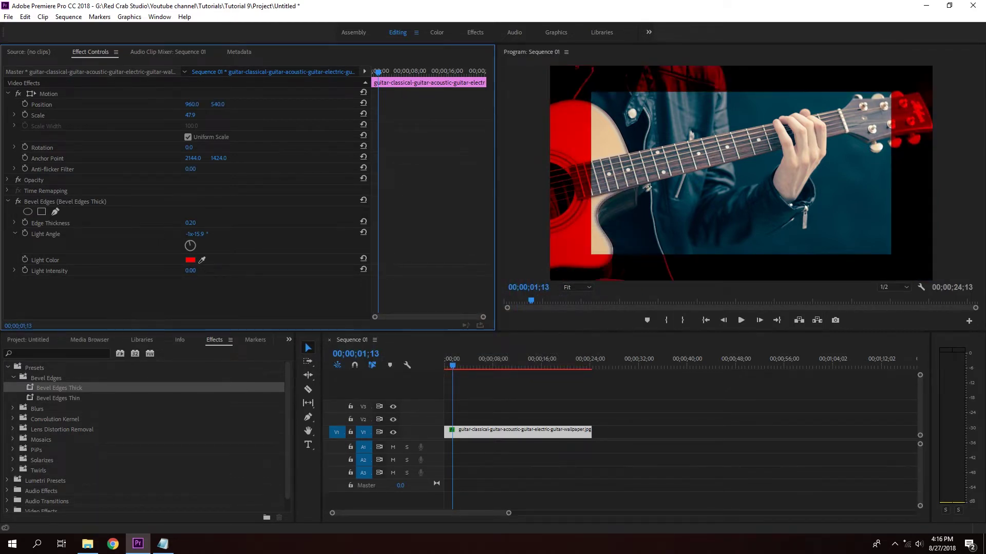
left_click(190, 260)
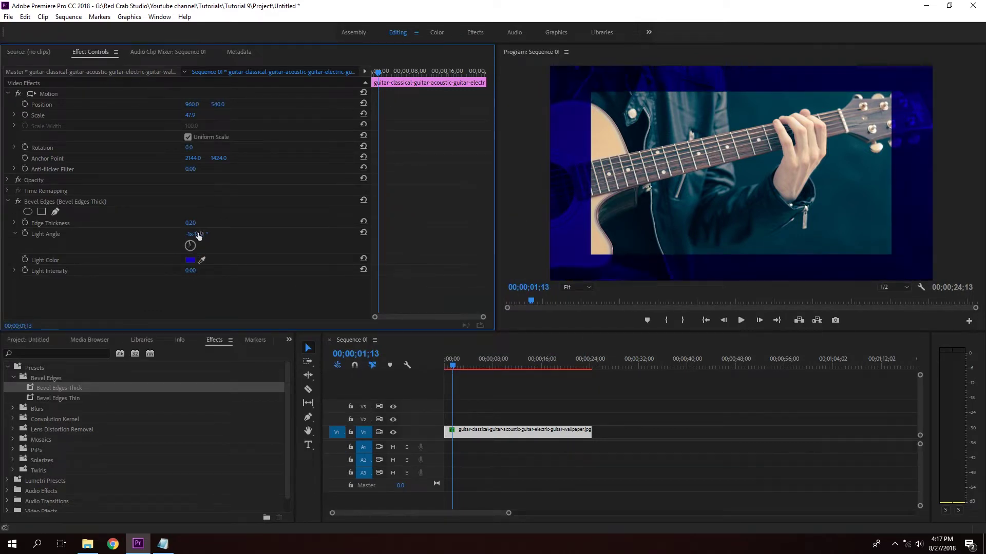
left_click_drag(194, 234, 198, 224)
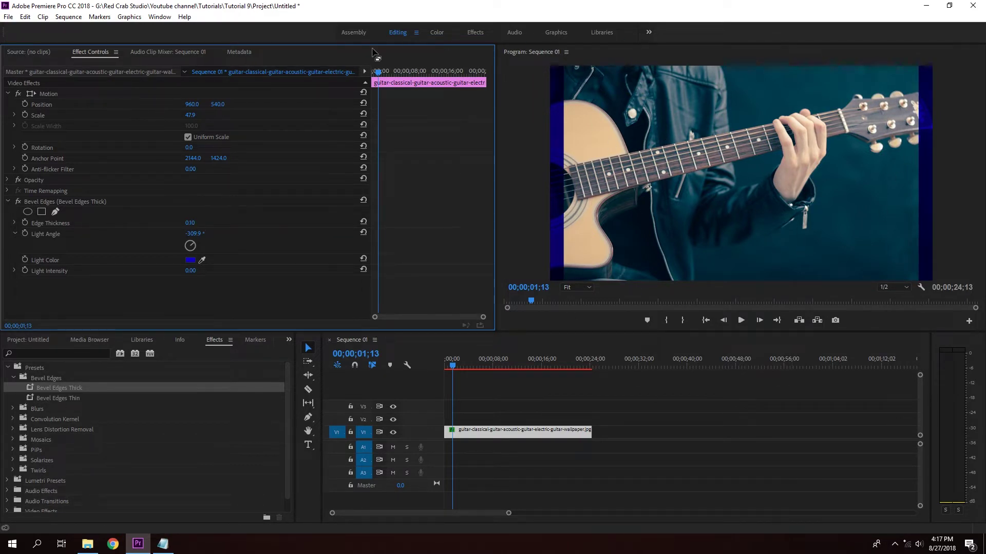
Replace Bevel Edges Thick with Bevel Edges Thin, widening its edge thickness to 0.20
left_click(87, 202)
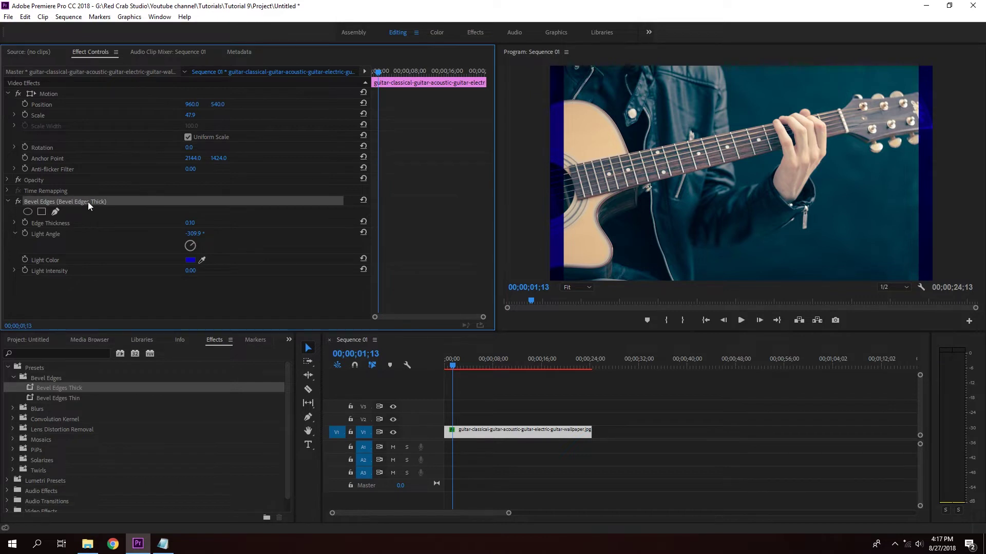
key("Delete")
left_click_drag(54, 398, 466, 435)
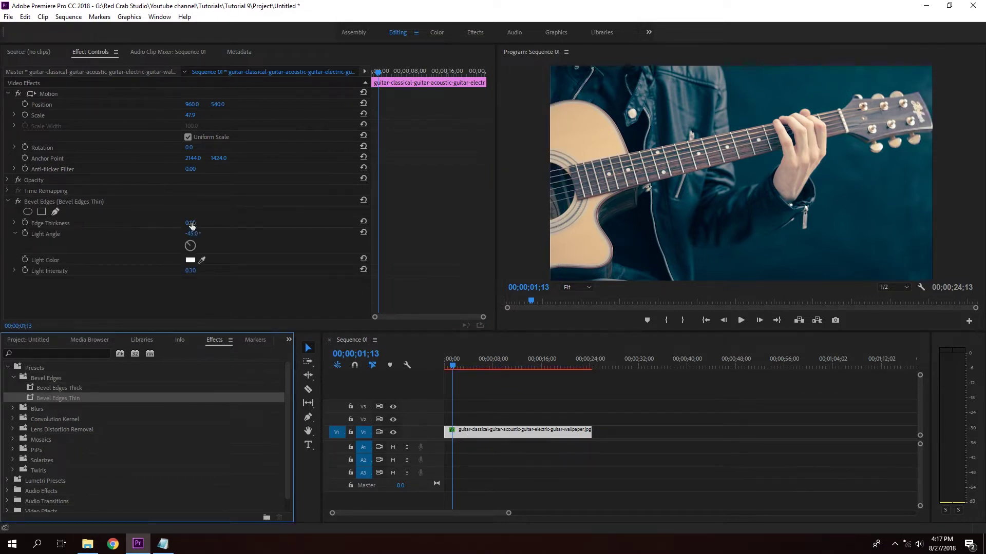
left_click(190, 223)
mouse_move(191, 224)
left_mouse_down()
mouse_move(199, 225)
mouse_move(187, 256)
left_mouse_up()
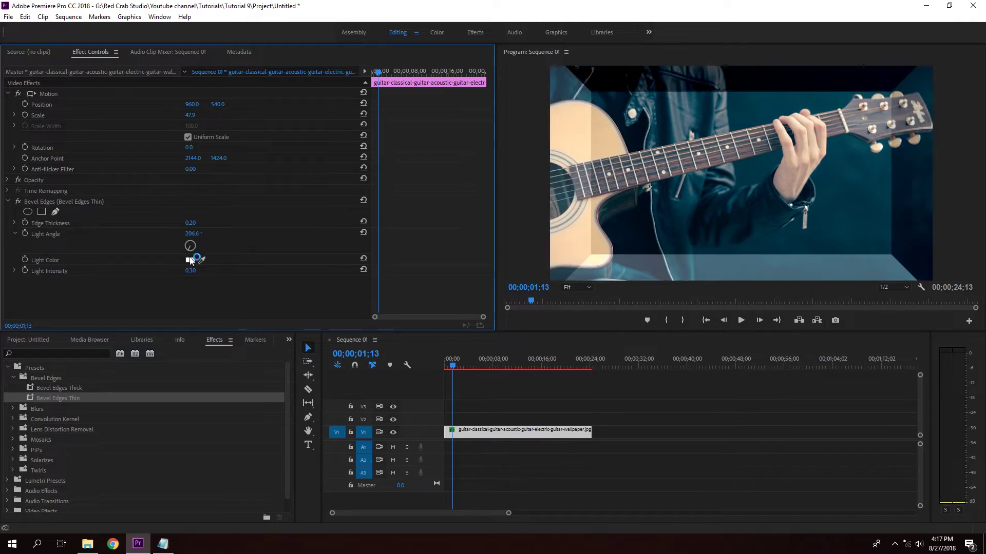
Give Bevel Edges Thin a dull red light colour, then delete the effect from the clip
left_click(190, 260)
left_click(438, 290)
left_click(594, 221)
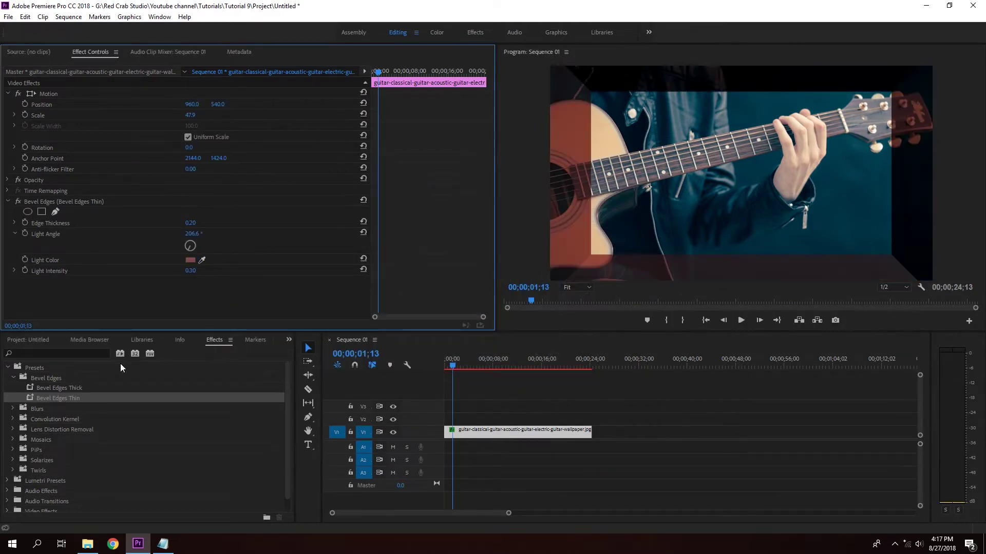
left_click(49, 202)
key("Delete")
left_click(54, 398)
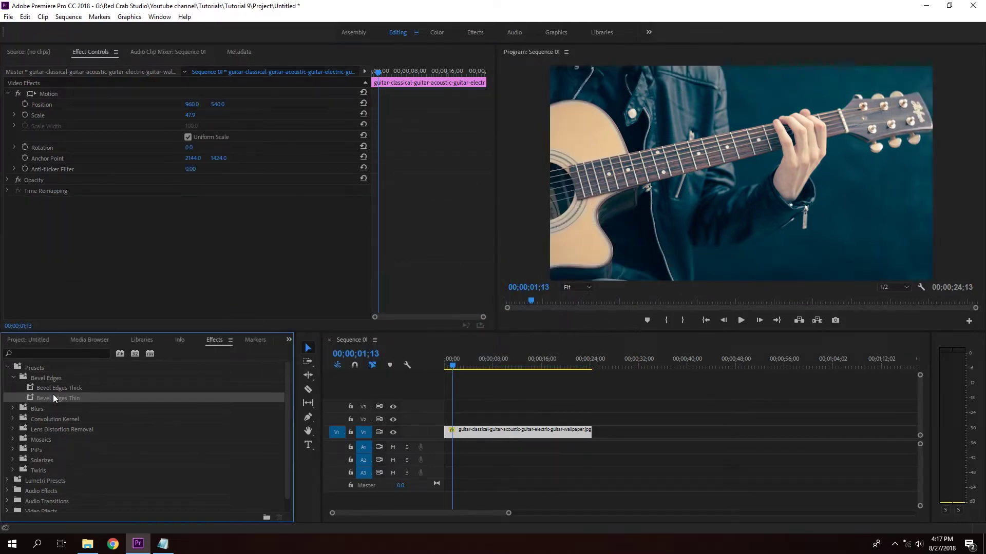
Apply the Fast Blur In preset from Presets > Blurs to the guitar clip and preview it from the start
left_click(14, 378)
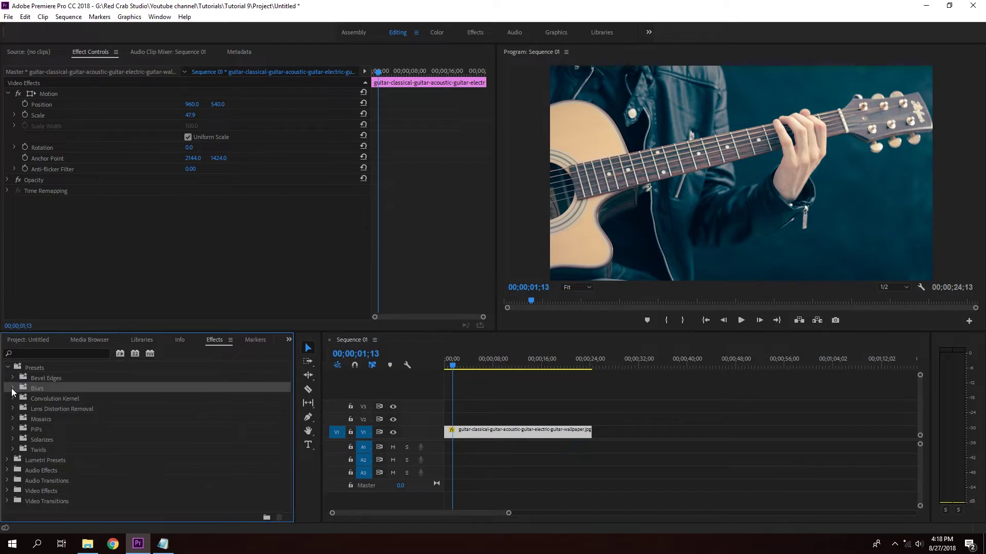
left_click(12, 388)
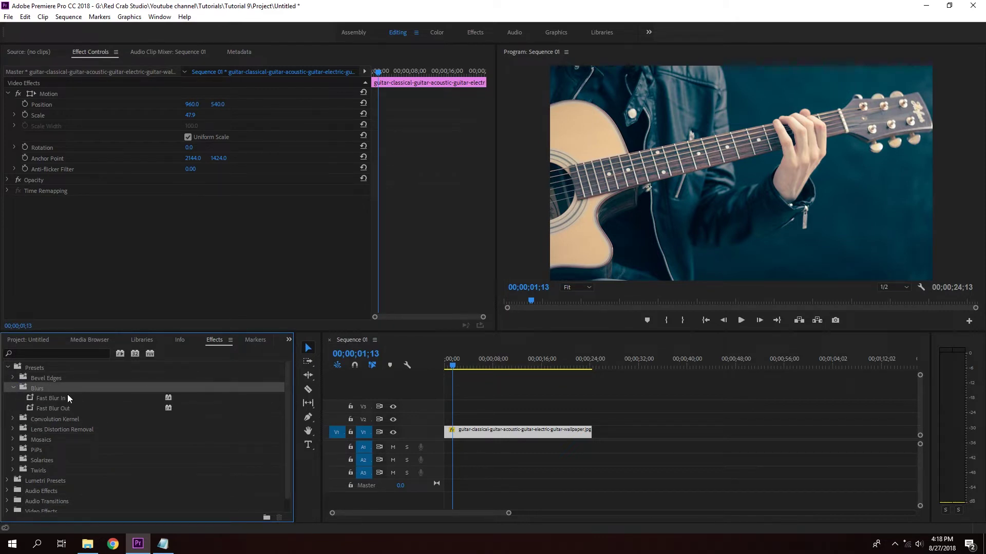
left_click_drag(47, 399, 475, 432)
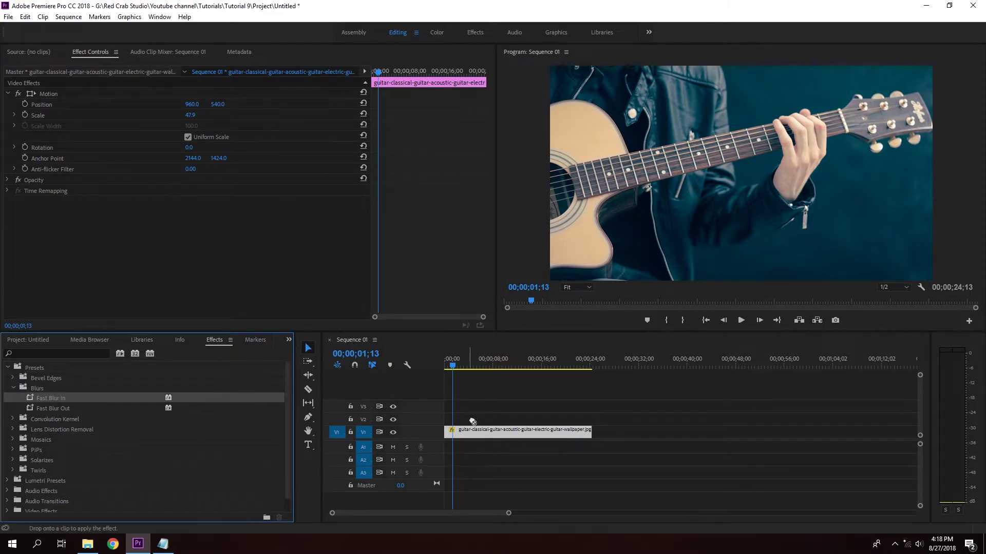
left_click_drag(452, 362, 442, 358)
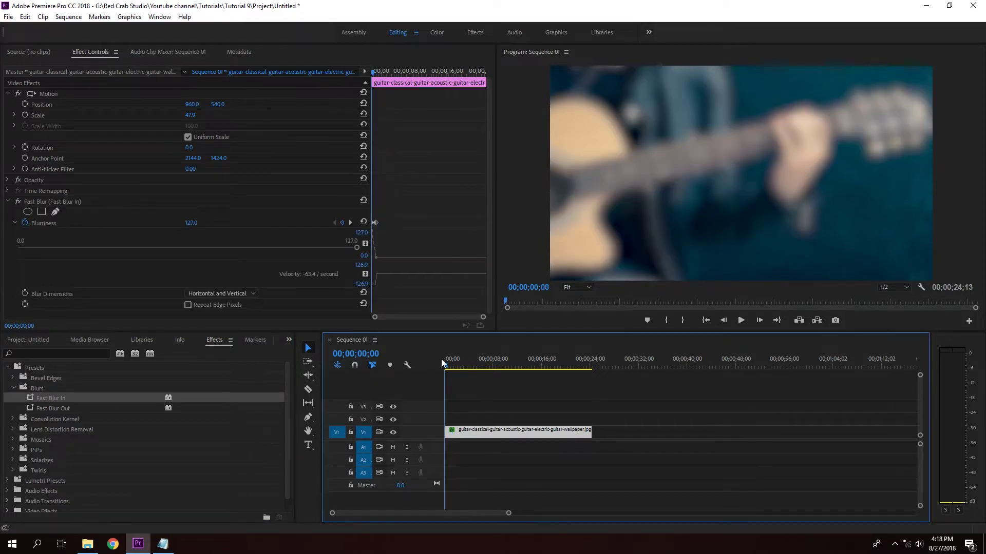
key("space")
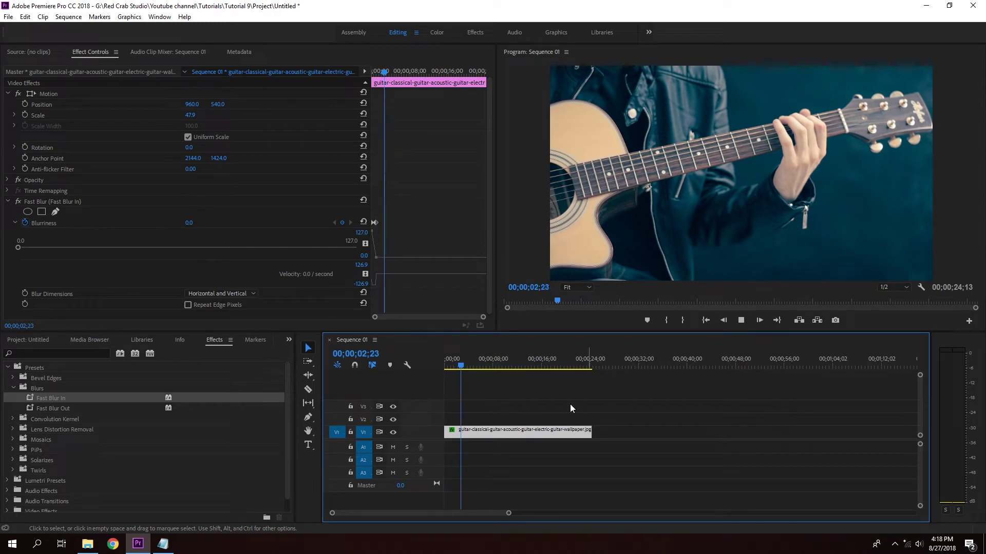
left_click_drag(455, 359, 410, 368)
key("space")
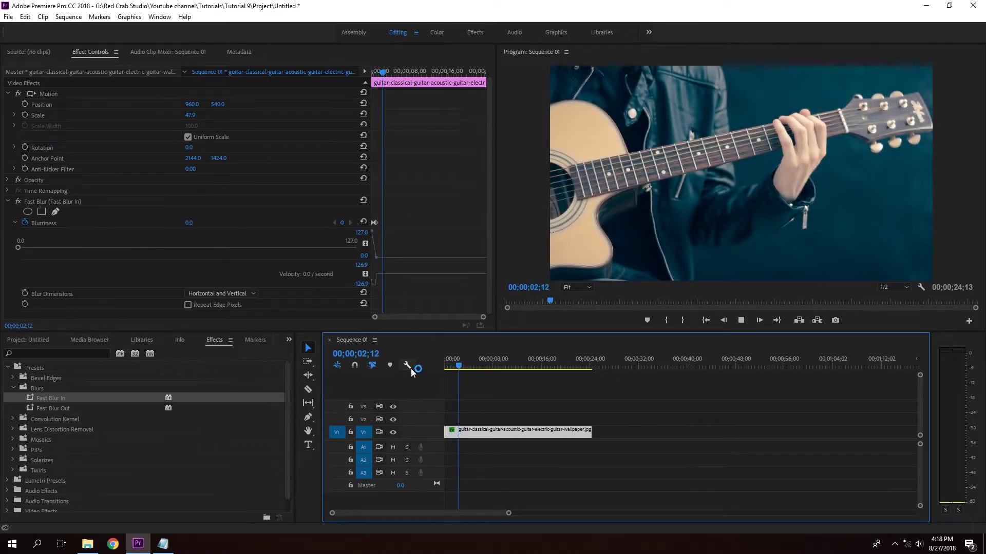
Move the playhead to about 00;00;19;14 and bring Fast Blur Out onto the clip
left_click_drag(533, 365, 590, 371)
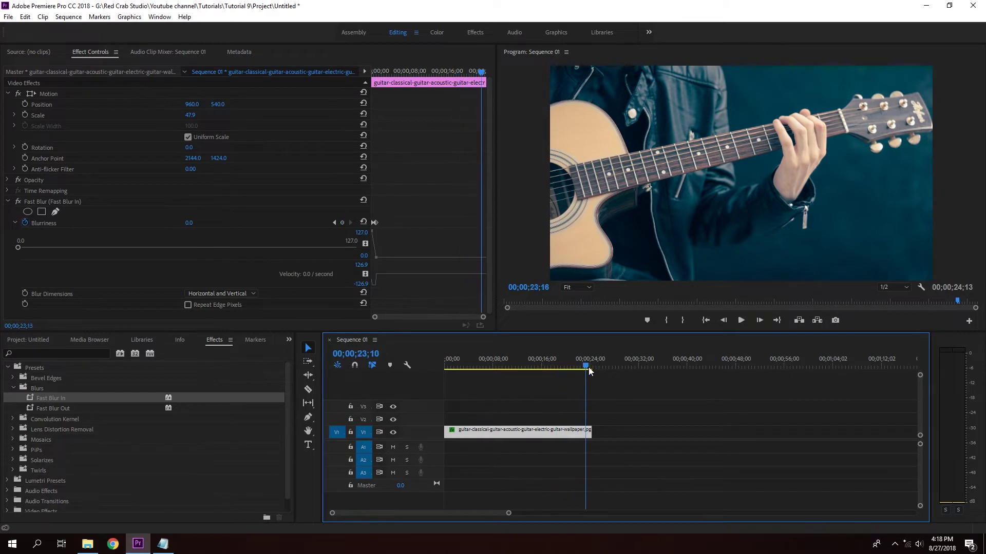
left_click_drag(590, 371, 562, 366)
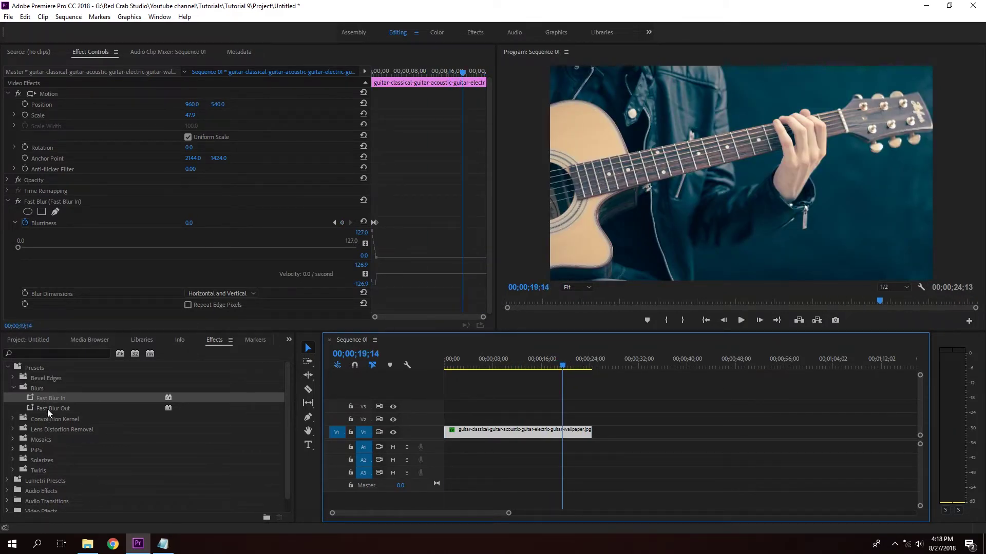
left_click_drag(47, 408, 568, 435)
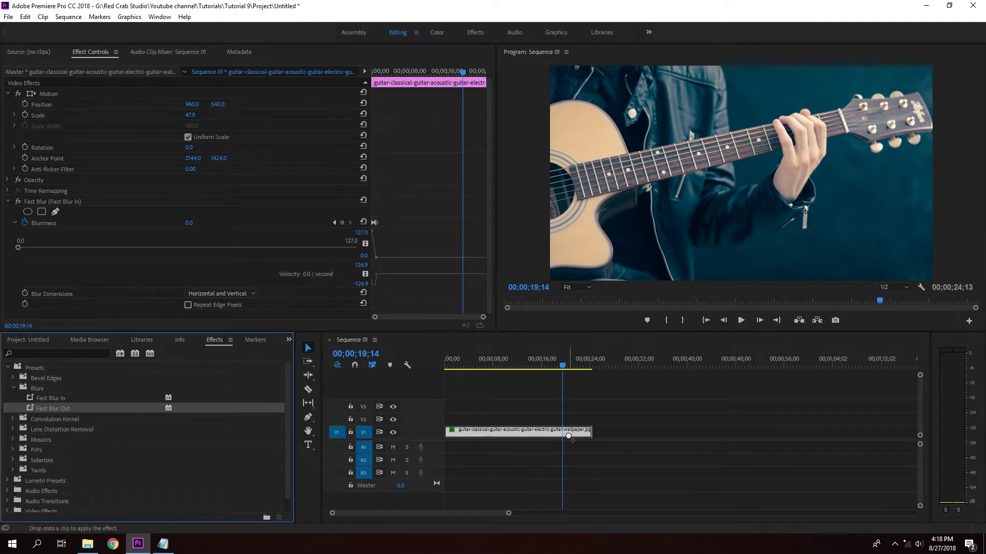
Finish applying Fast Blur Out and preview the clip's blurred ending
left_click(574, 368)
key("space")
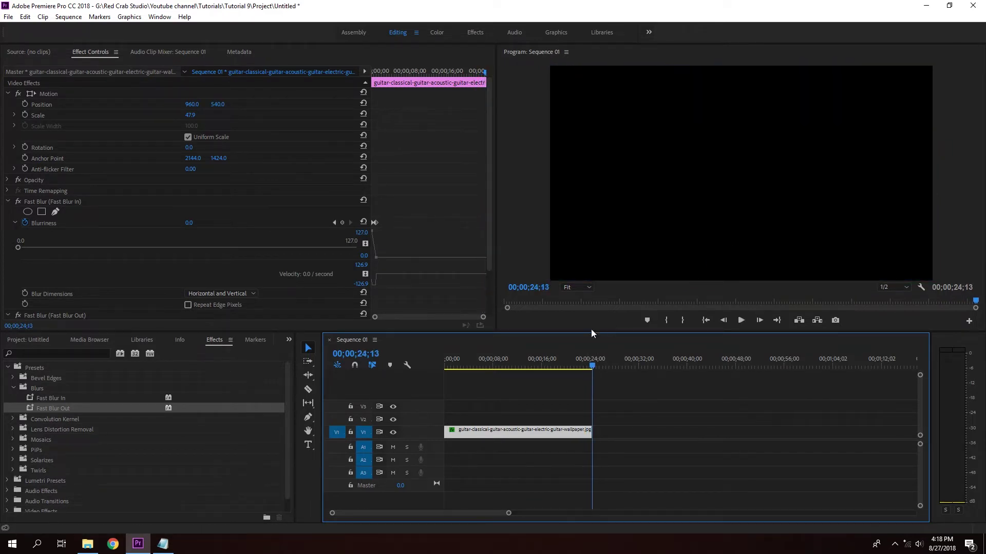
left_click_drag(483, 362, 478, 396)
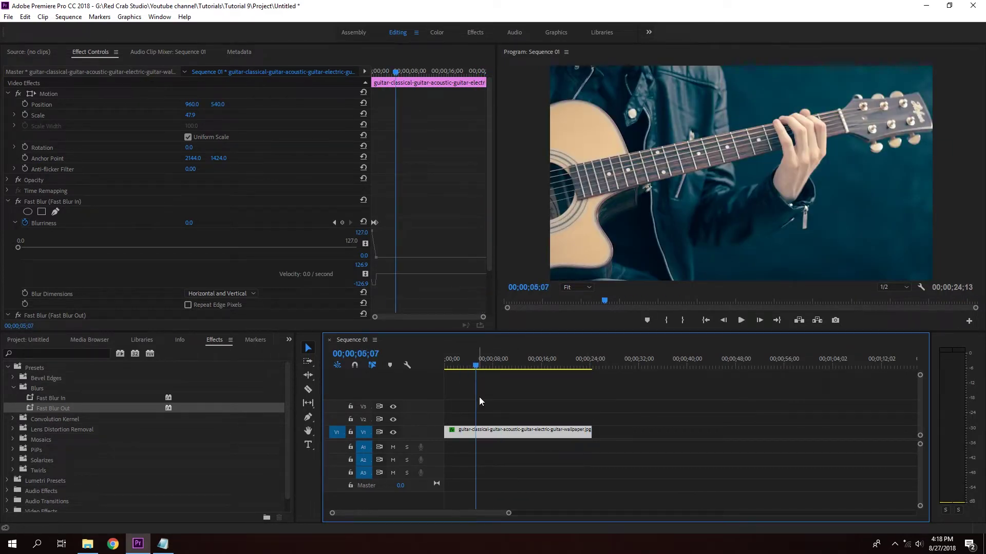
Retime the blur keyframes: Fast Blur In starts at 58.6 and lasts longer, Fast Blur Out starts earlier
left_click(8, 93)
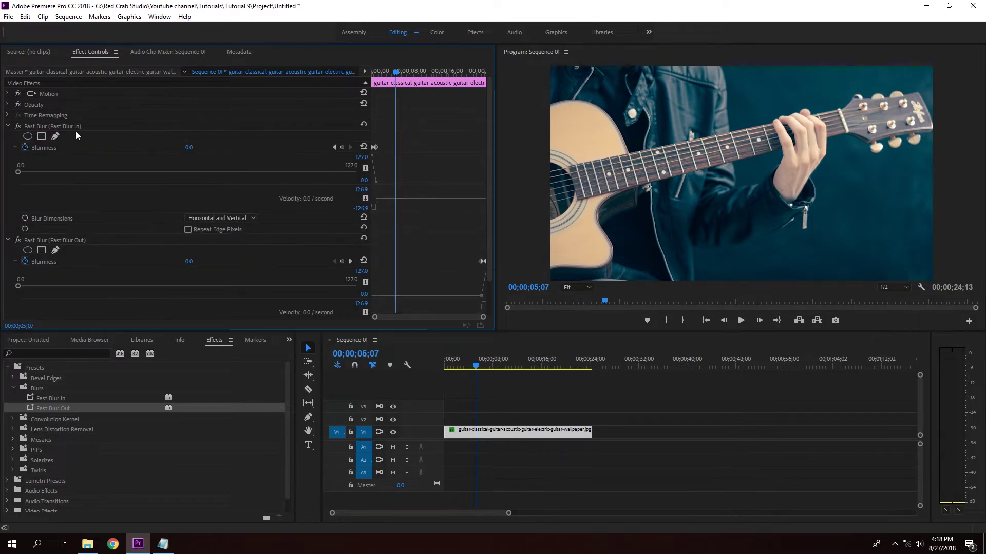
left_click(46, 126)
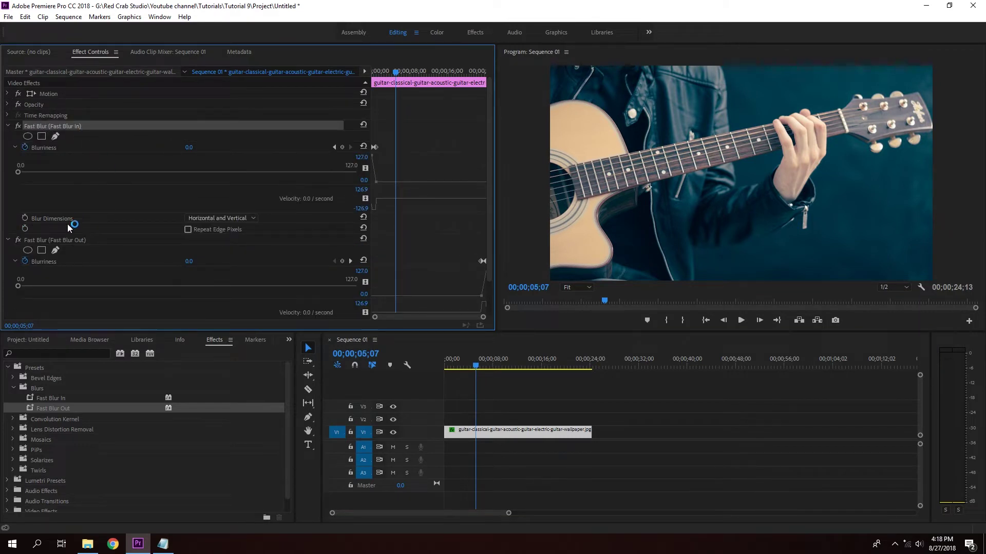
left_click(79, 241)
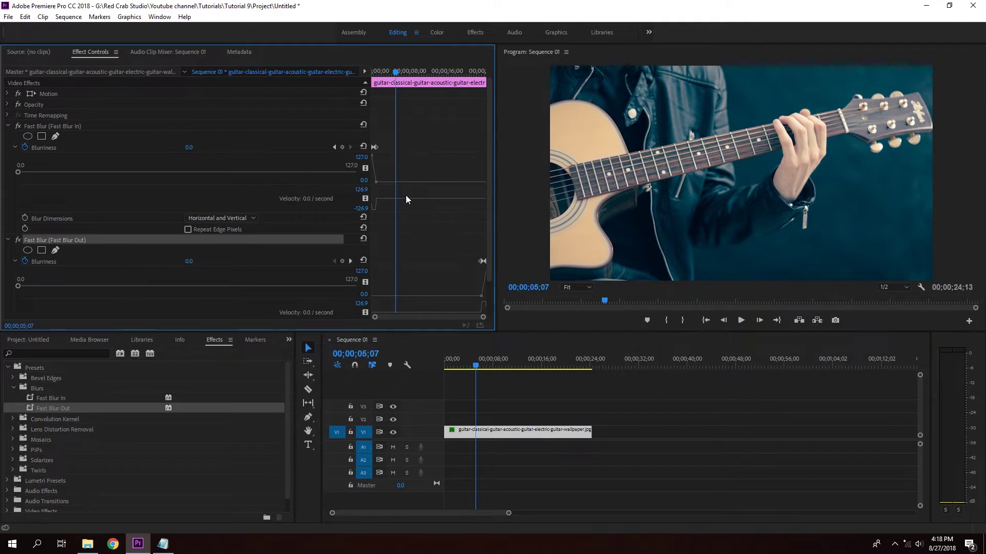
left_click_drag(377, 183, 392, 148)
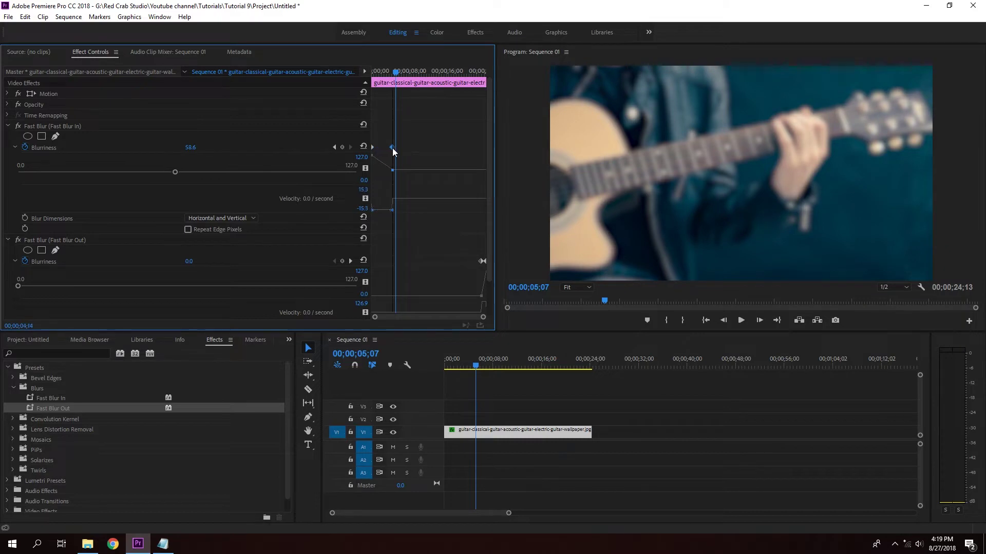
scroll(486, 279, "down", 1)
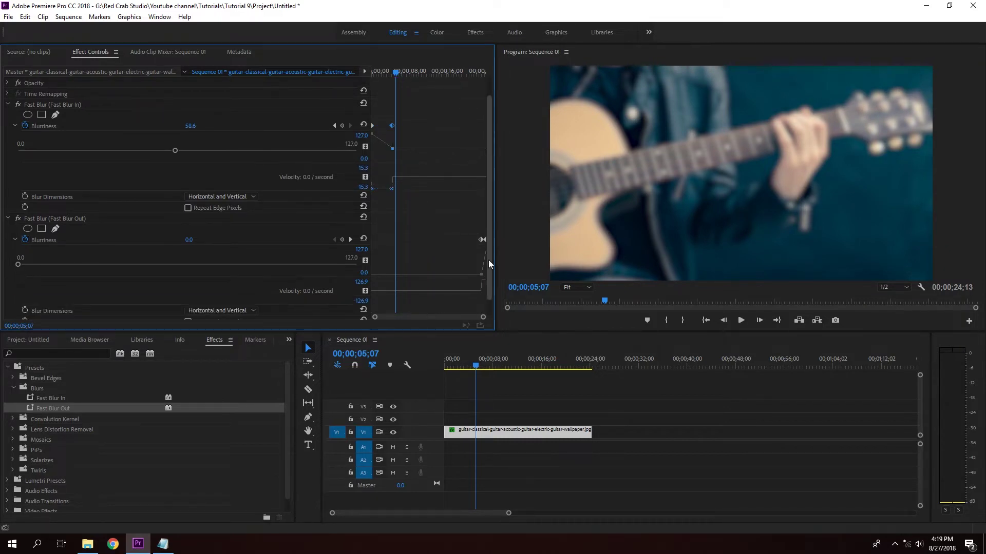
scroll(488, 260, "down", 1)
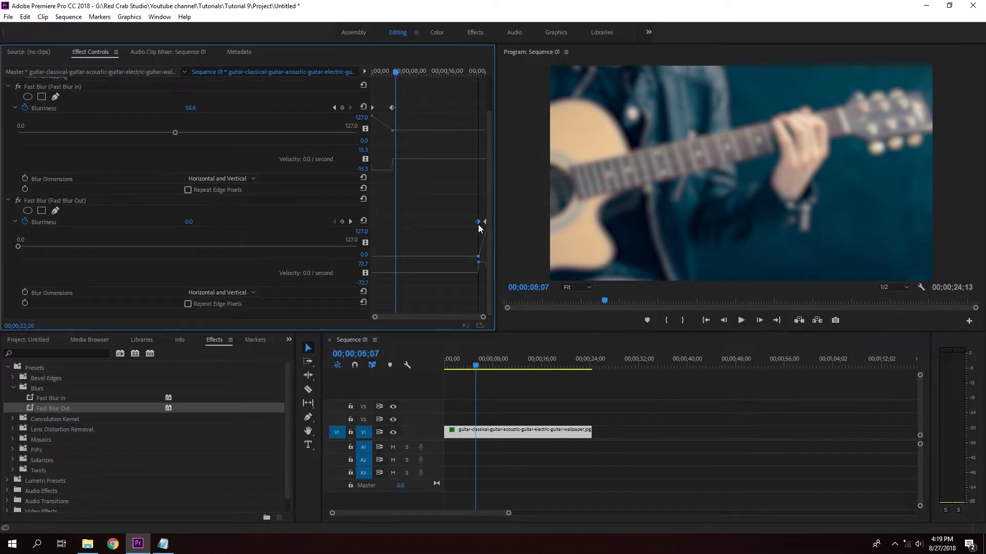
left_click_drag(482, 221, 478, 221)
left_click_drag(393, 108, 405, 107)
left_click_drag(468, 364, 445, 364)
key("space")
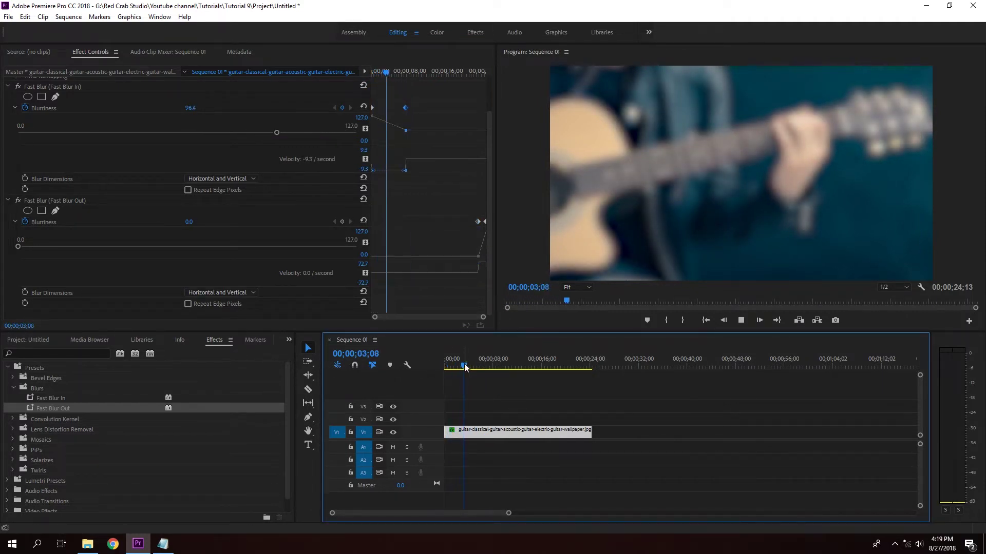
left_click(594, 362)
left_click_drag(595, 362, 488, 362)
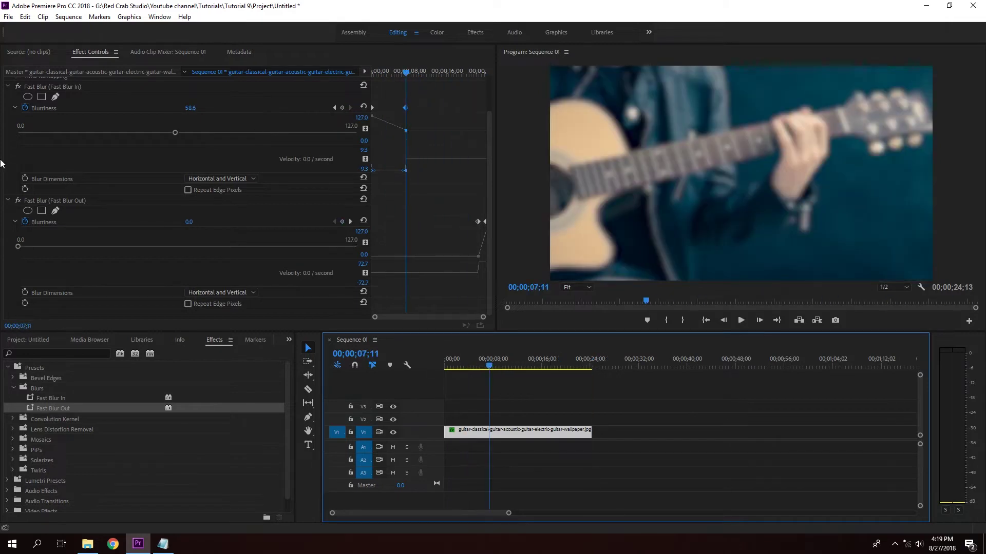
Delete both Fast Blur In and Fast Blur Out from the guitar clip
left_click(74, 87)
key("Delete")
left_click(63, 124)
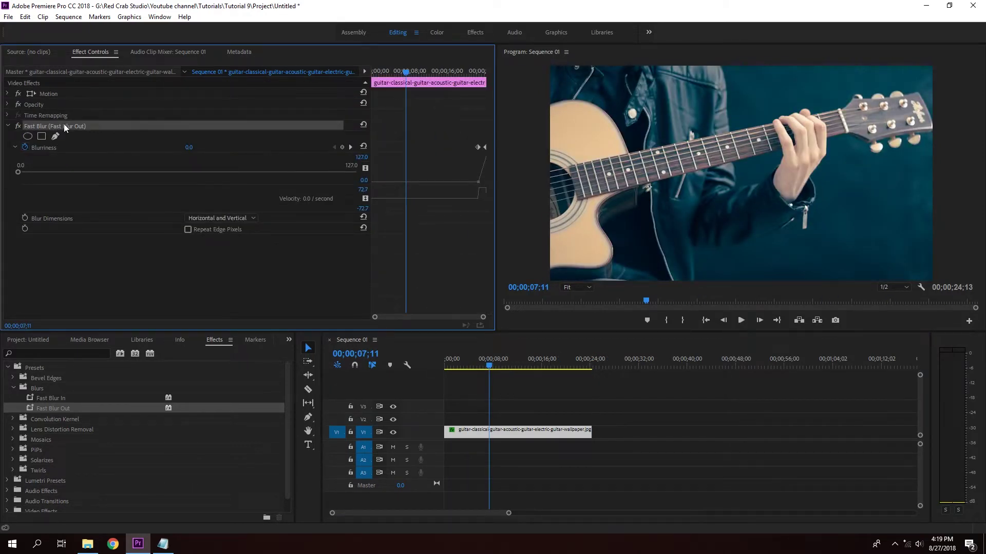
key("Delete")
left_click_drag(485, 365, 445, 367)
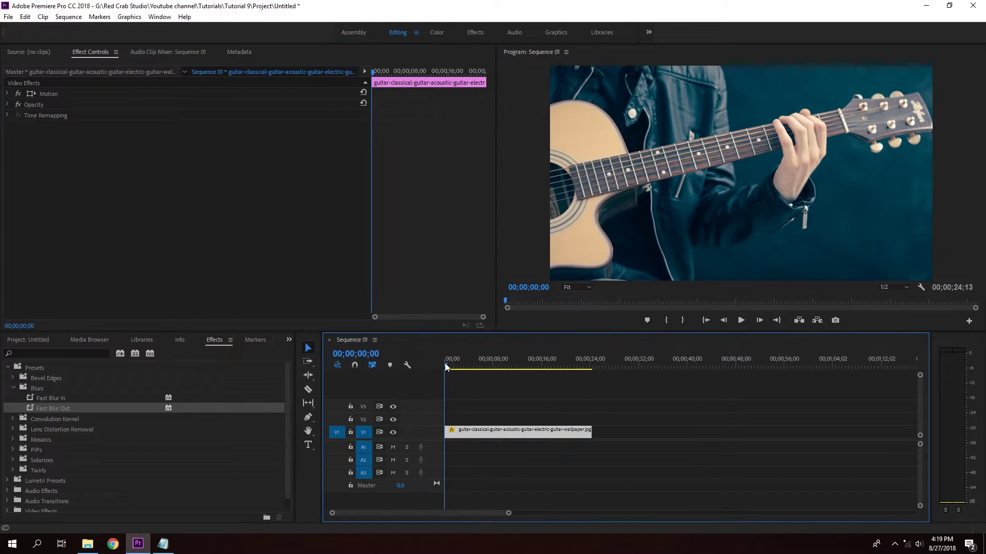
Apply the Mosaic In preset from Presets > Mosaics to the guitar clip and preview it
left_click(13, 389)
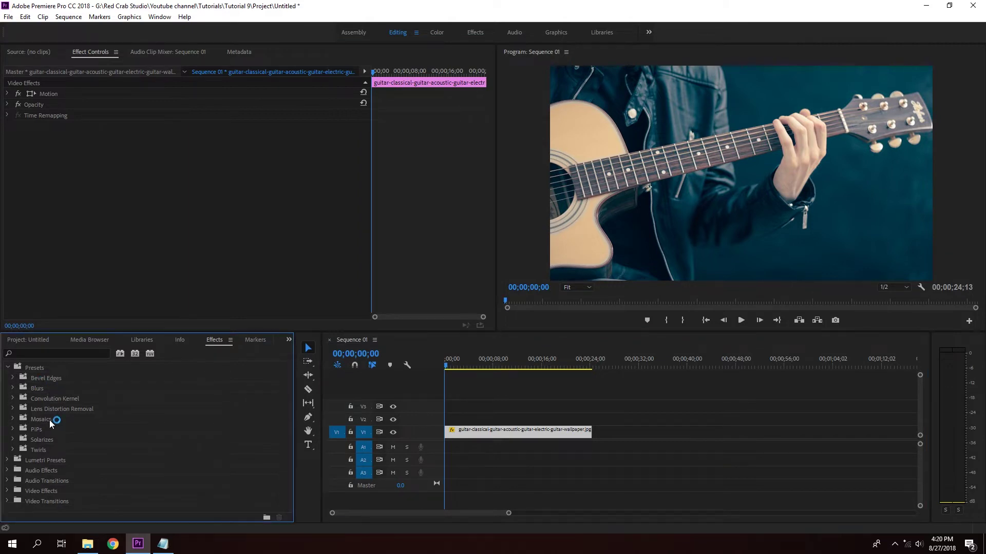
left_click(13, 420)
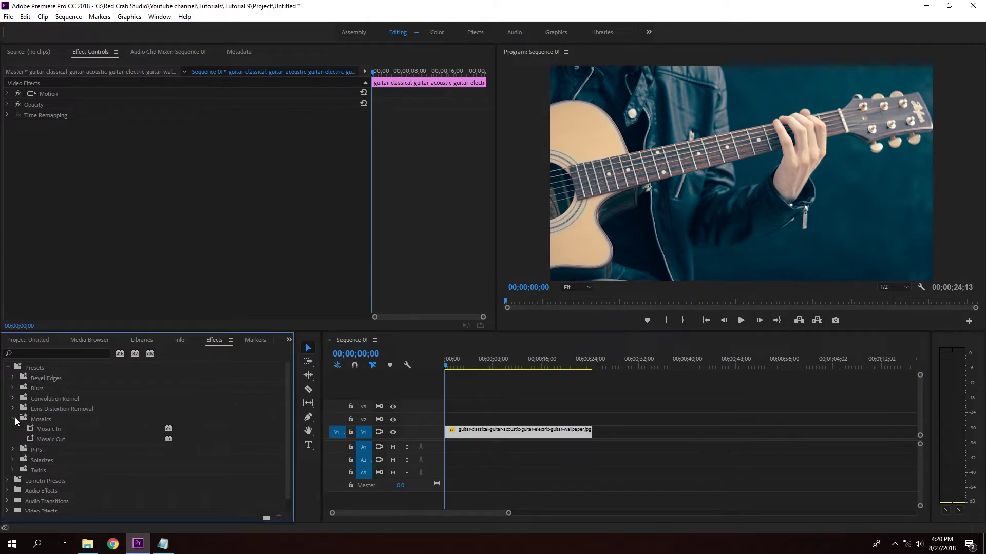
left_click_drag(51, 430, 453, 435)
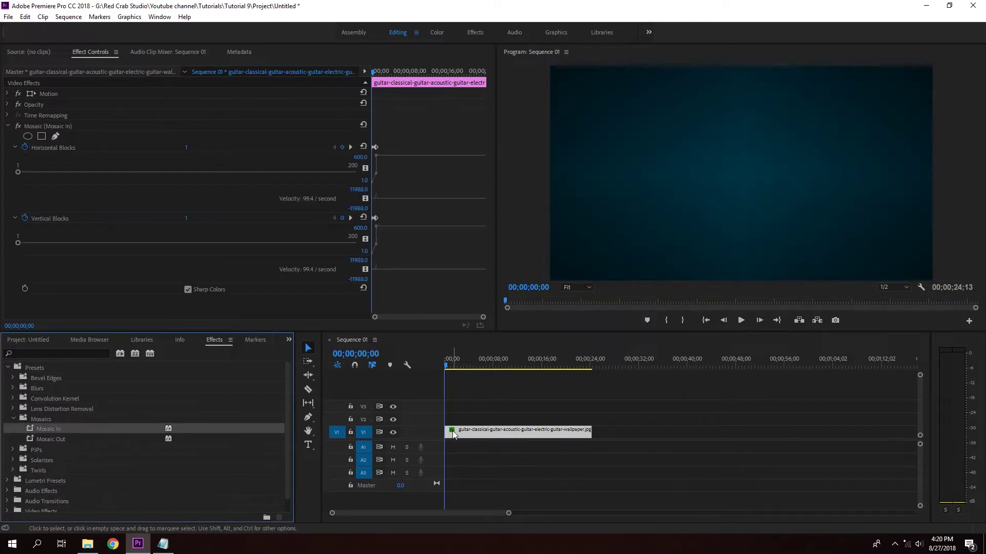
key("space")
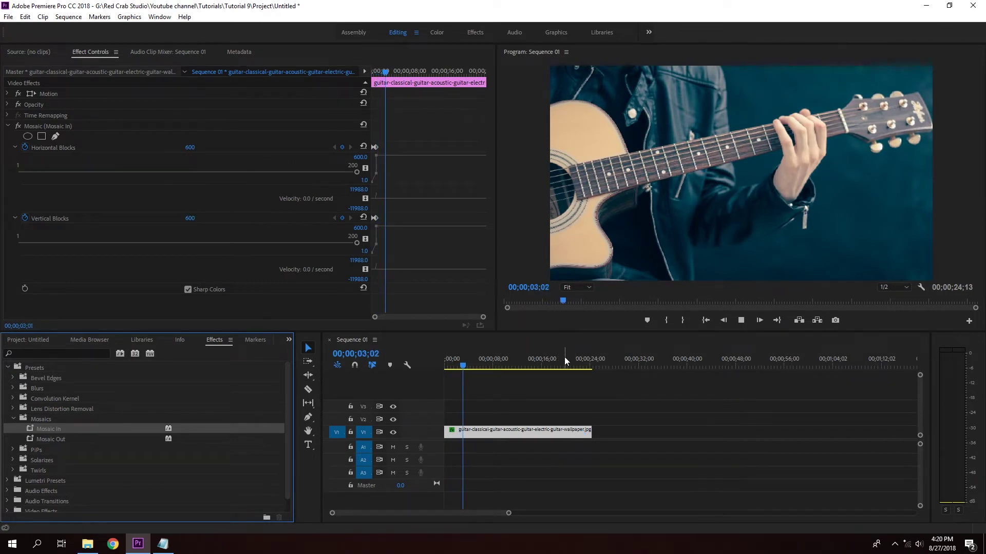
Add Mosaic Out, preview the ending up to 00;00;21;12, then delete Mosaic In
left_click_drag(44, 440, 495, 430)
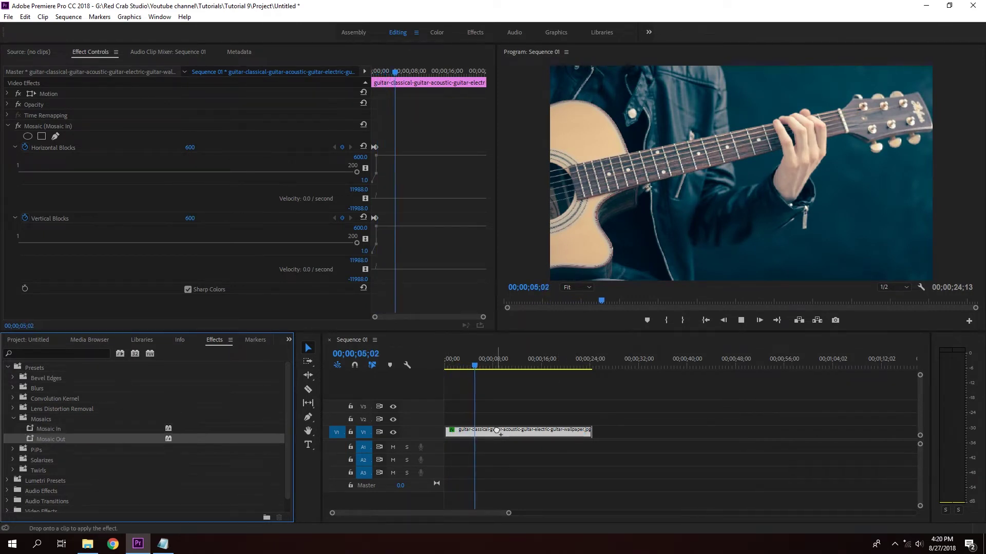
left_click_drag(557, 363, 581, 363)
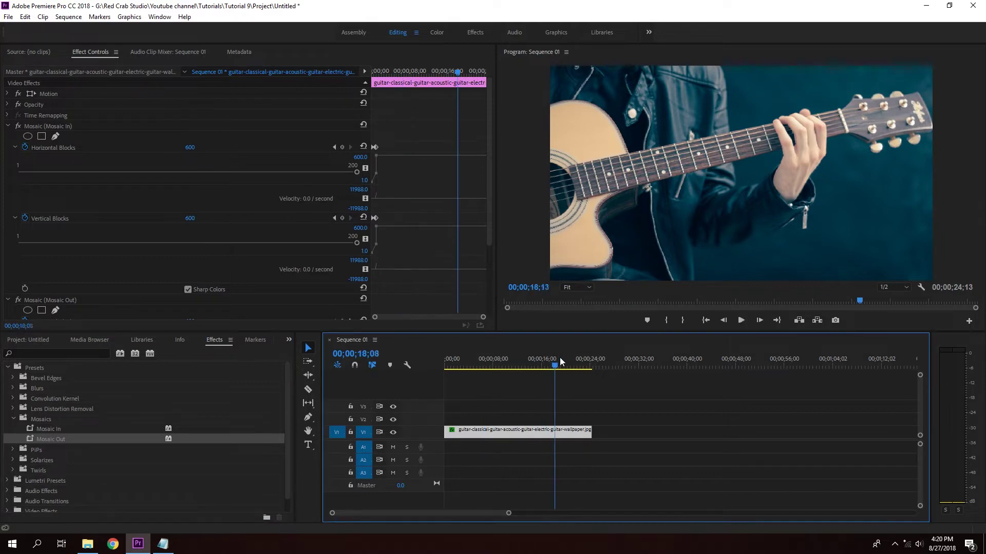
key("space")
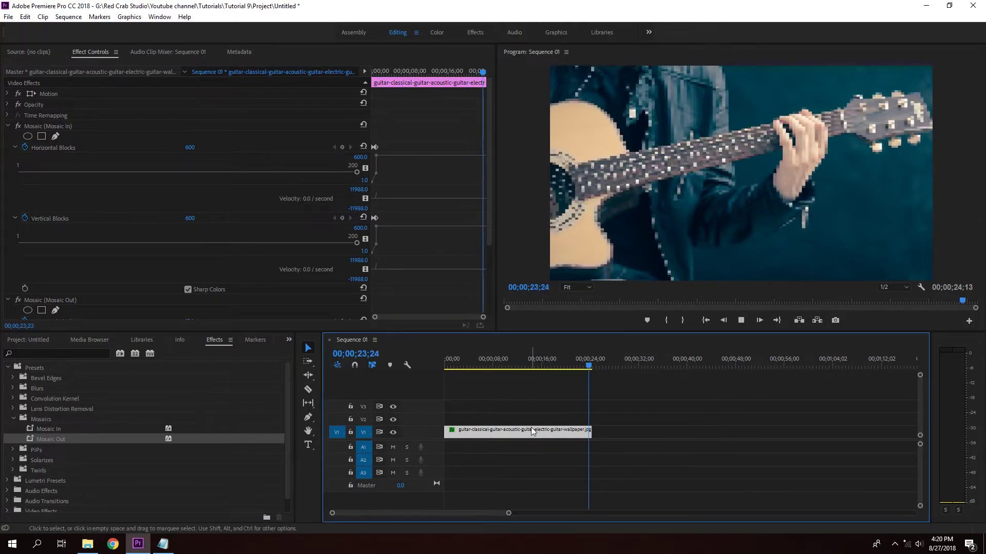
left_click(575, 362)
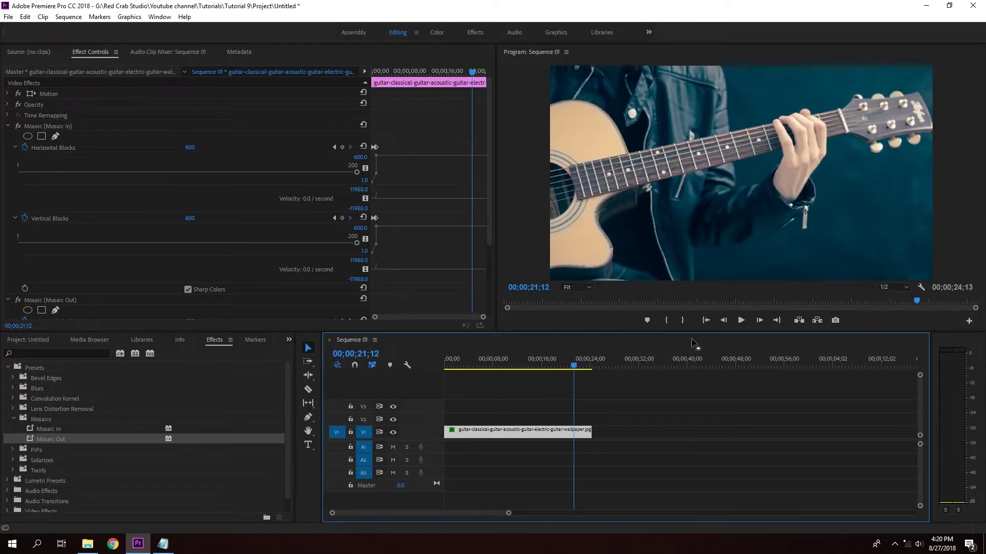
left_click(31, 129)
key("Delete")
key("Delete")
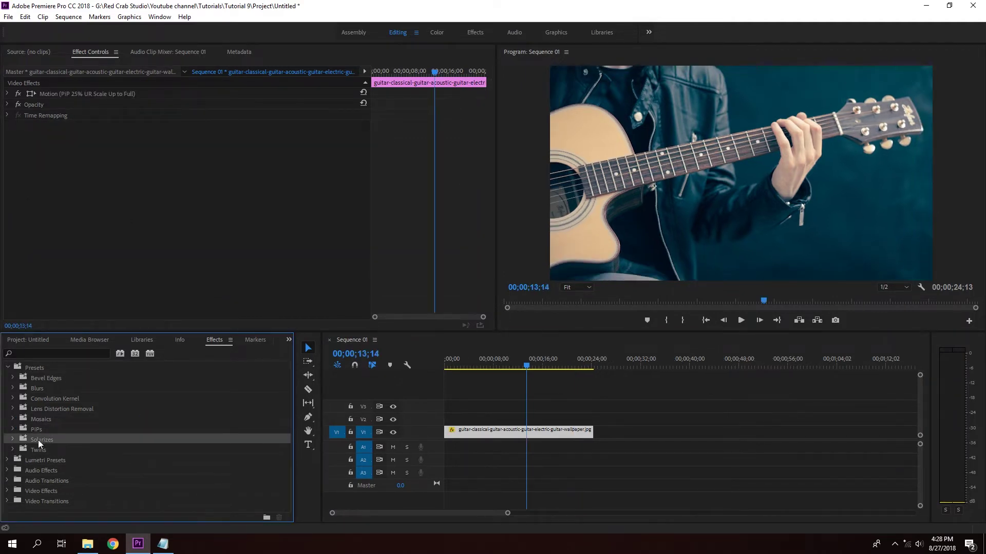
Apply the Solarize In preset to the guitar clip and preview it from the start
left_click(9, 440)
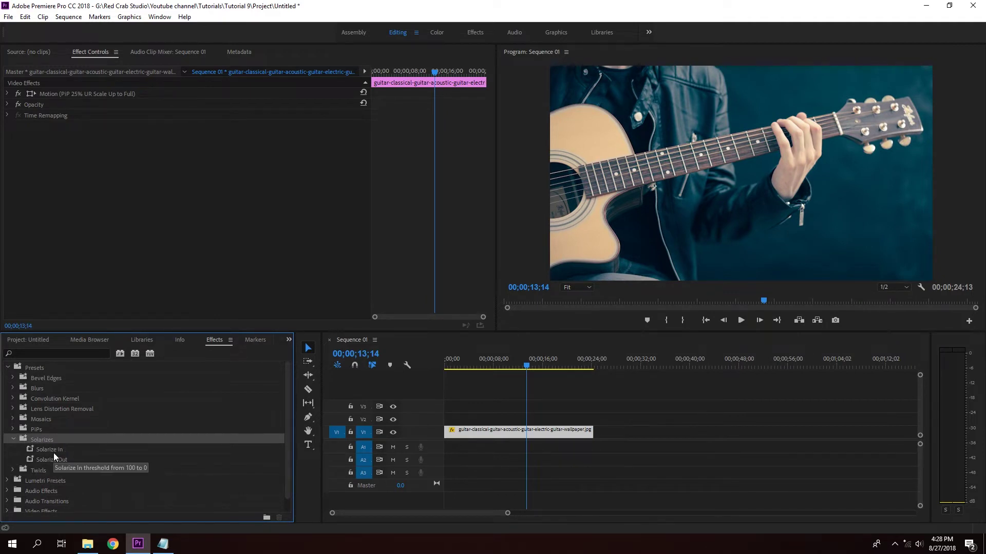
left_click_drag(54, 452, 452, 432)
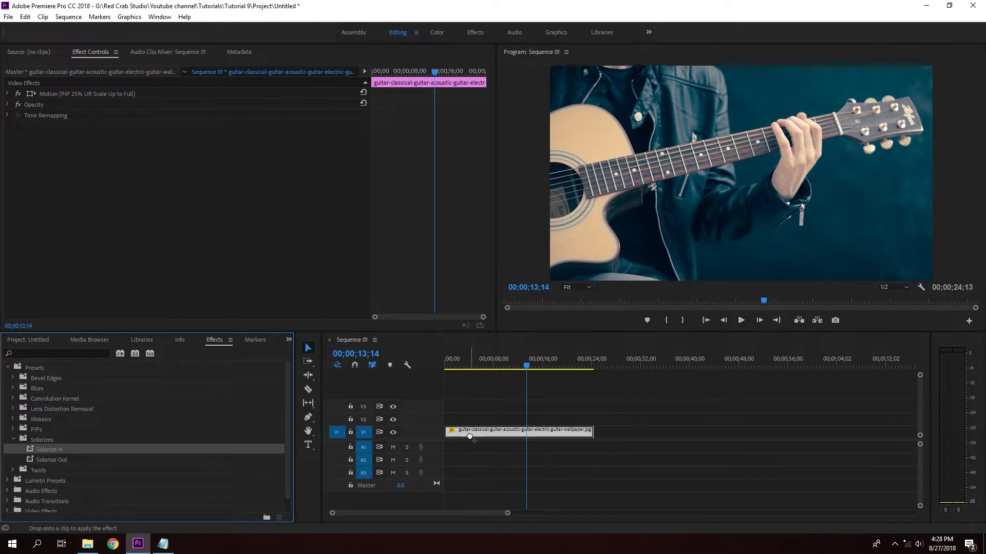
left_click(414, 363)
key("Home")
key("space")
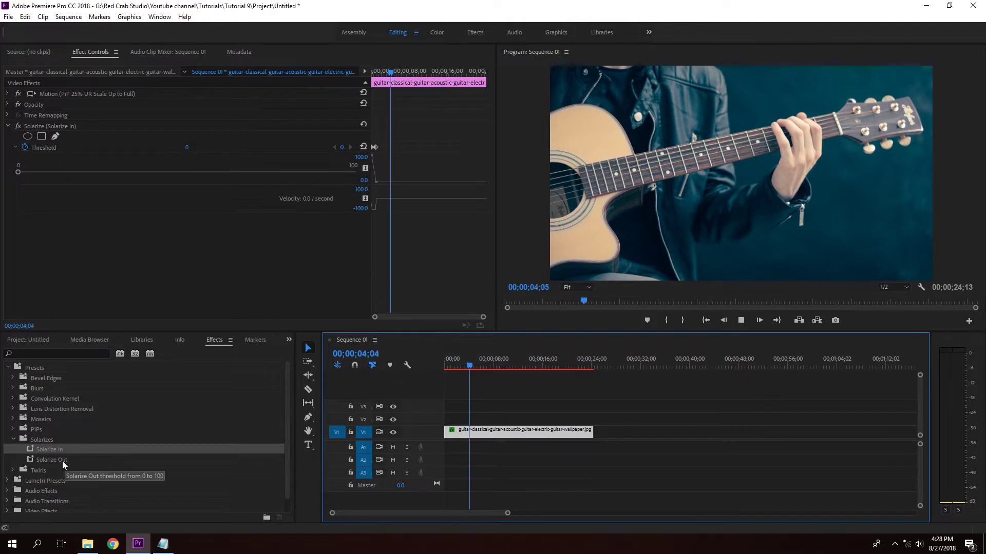
Add Solarize Out, preview the clip's ending, then scrub back near the start
mouse_move(63, 461)
left_mouse_down()
mouse_move(556, 413)
mouse_move(571, 430)
left_mouse_up()
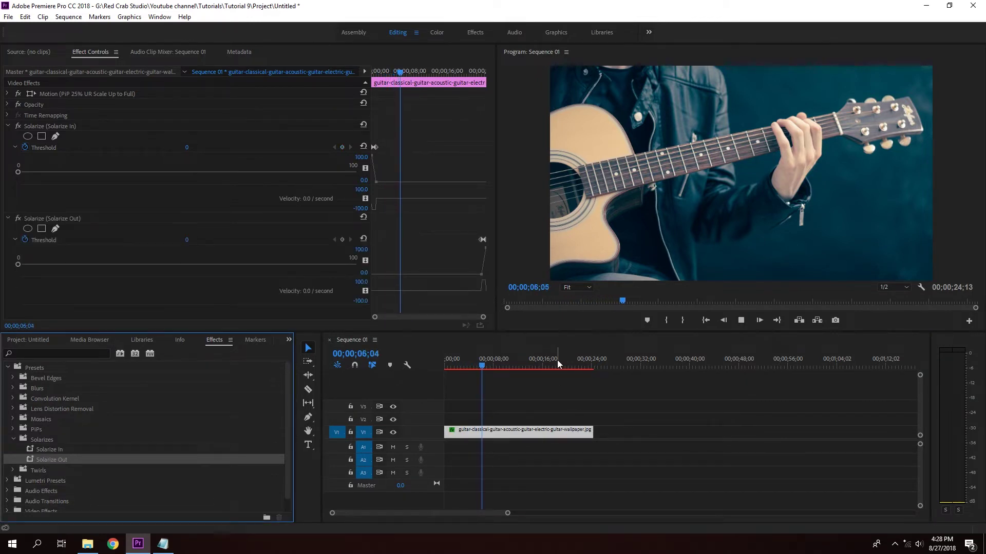
left_click_drag(557, 360, 584, 365)
key("space")
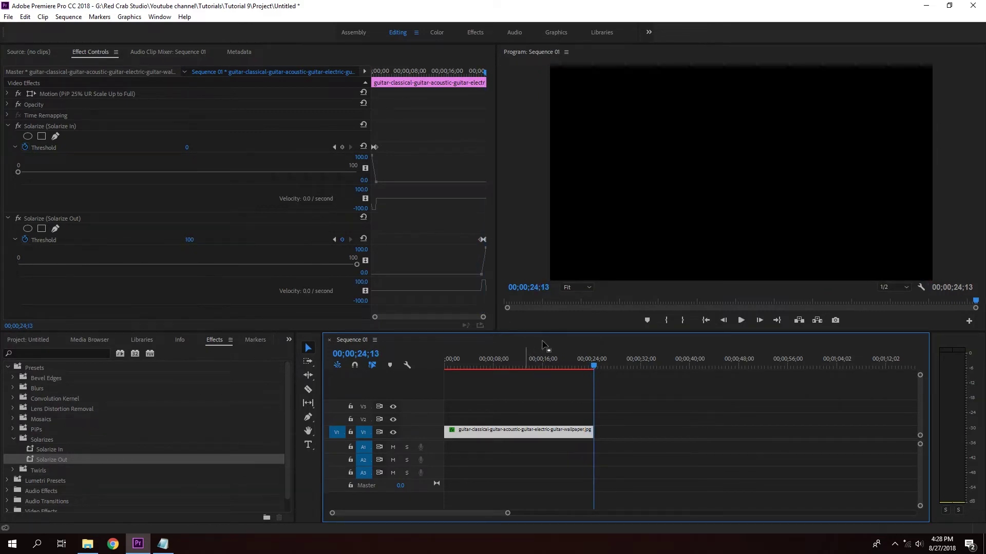
left_click(582, 357)
left_click_drag(582, 356, 448, 367)
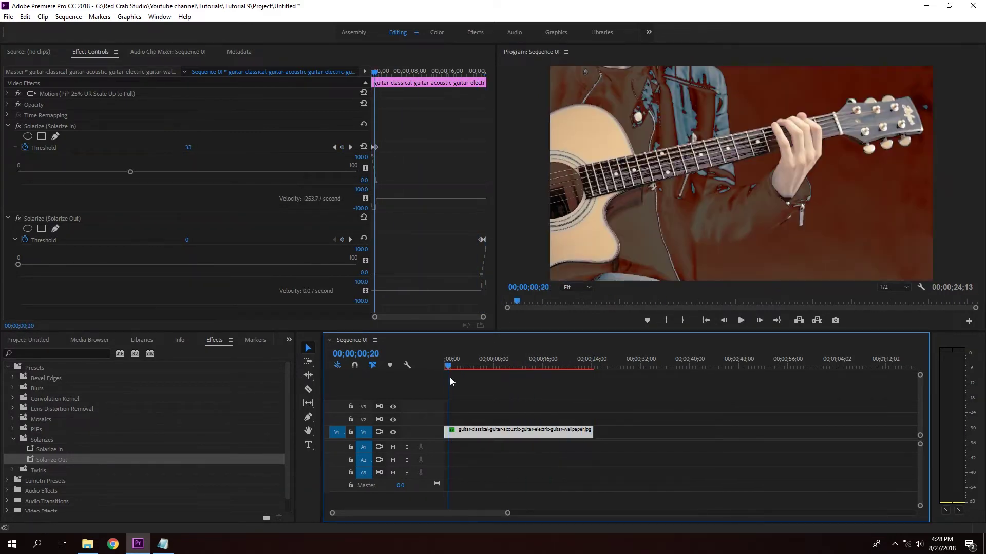
Delete both Solarize Out and Solarize In from the guitar clip
left_click(51, 217)
key("Delete")
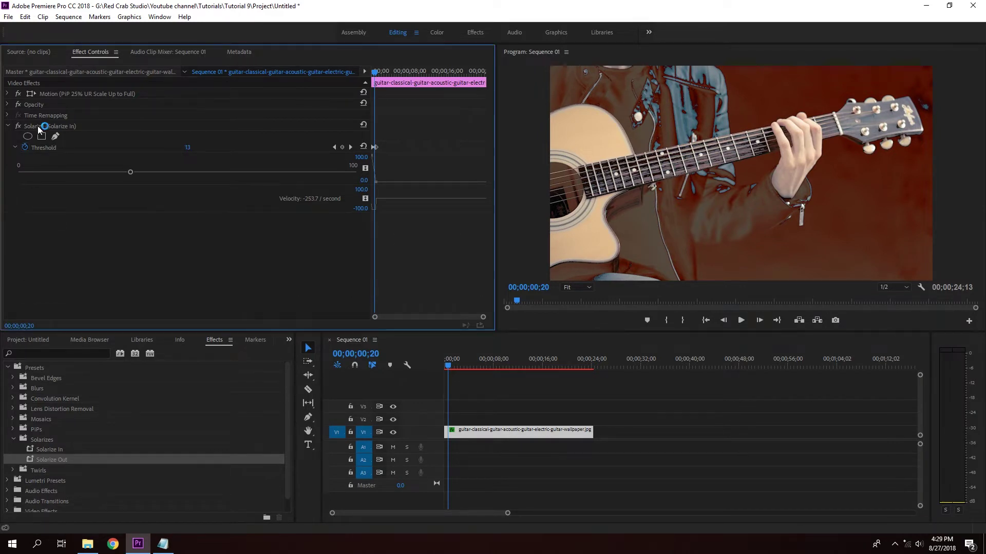
left_click(39, 126)
key("Delete")
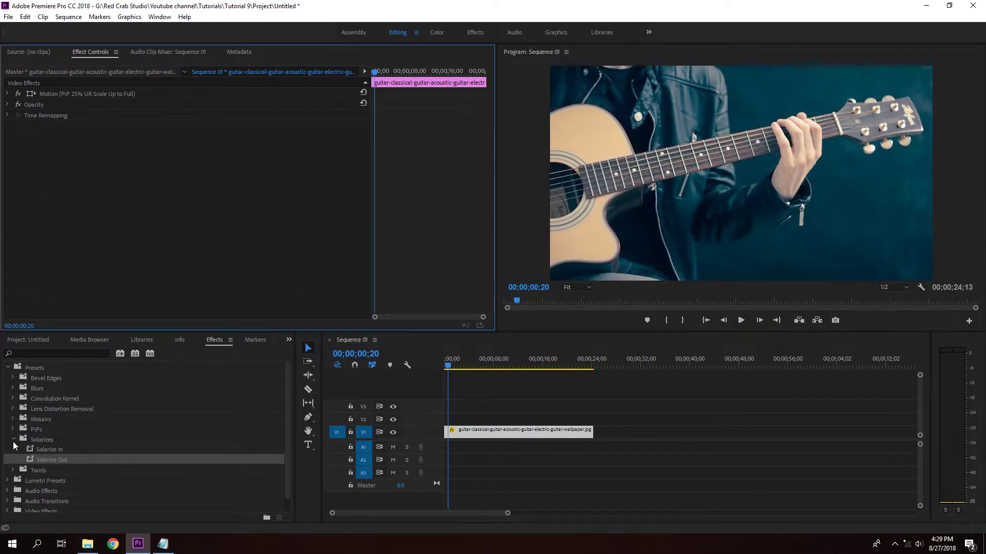
Collapse the Solarizes and Presets folders and expand Video Effects in the Effects panel
left_click(13, 440)
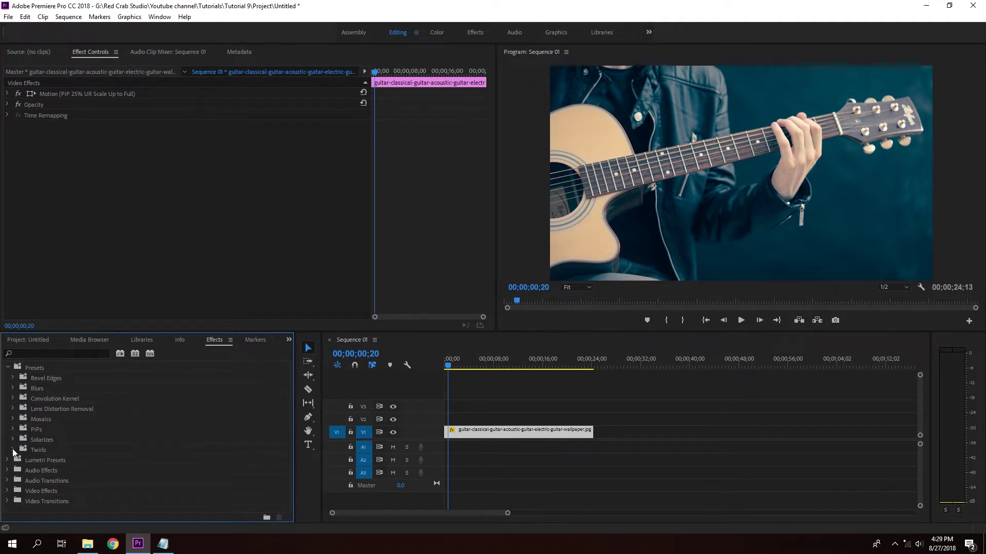
left_click(7, 368)
left_click(7, 410)
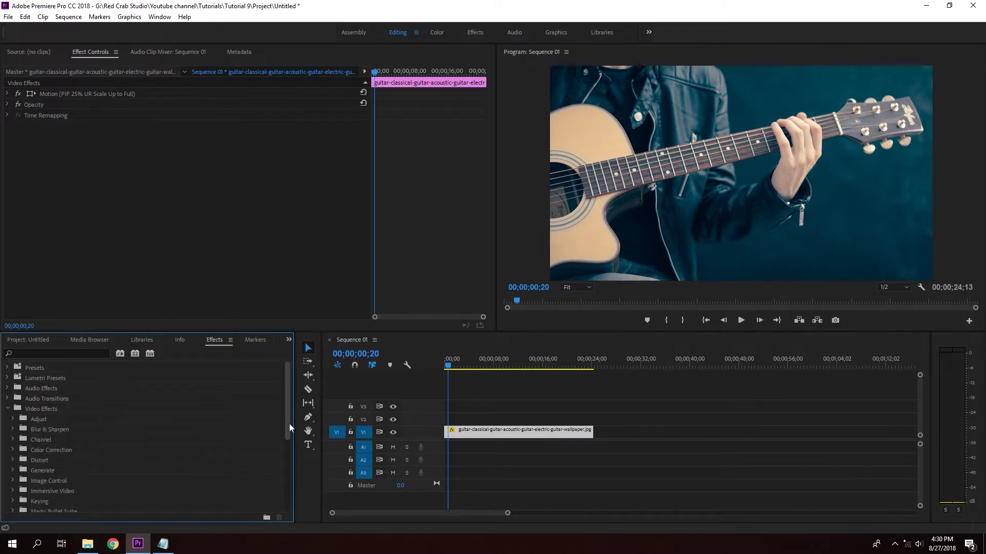
Zoom the timeline in on the clip and rewind the playhead to 00;00;00;00
mouse_move(288, 424)
left_mouse_down()
mouse_move(288, 446)
mouse_move(288, 429)
left_mouse_up()
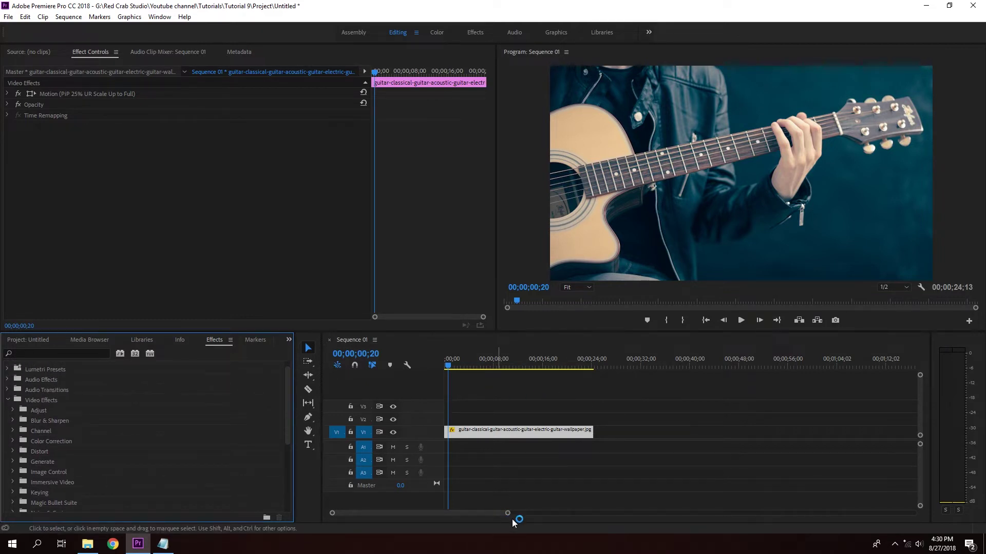
left_click_drag(507, 513, 489, 517)
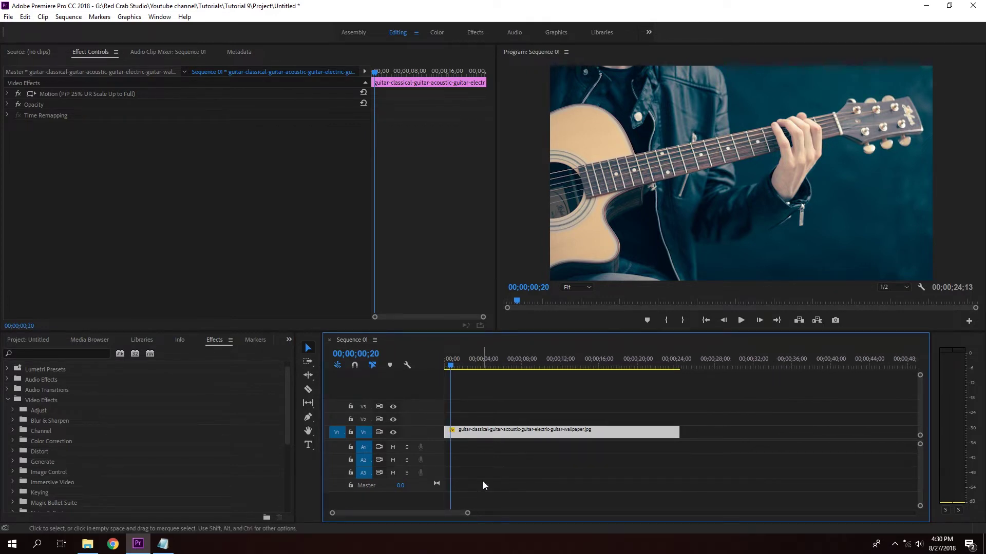
left_click_drag(451, 368, 441, 376)
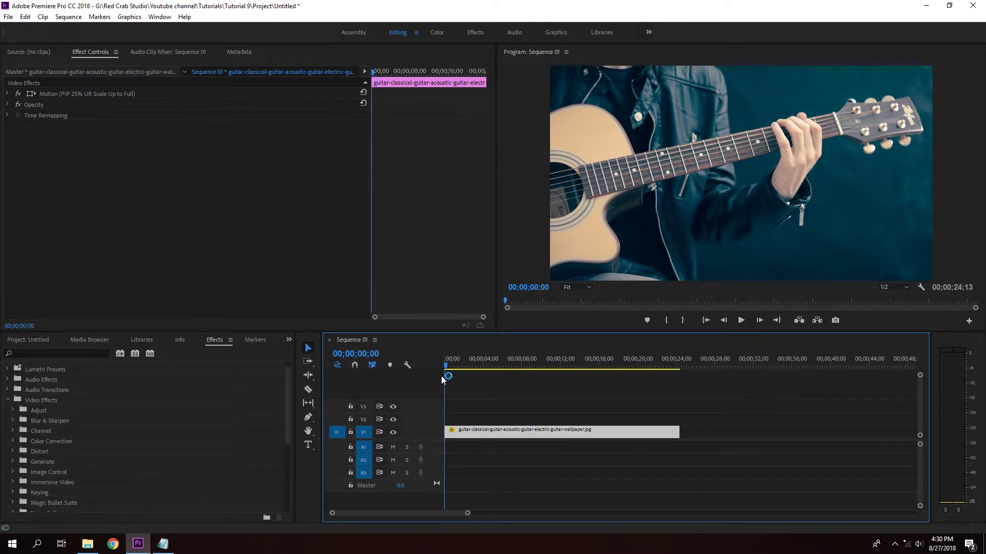
Expand Blur & Sharpen and apply Camera Blur to the guitar clip
left_click(18, 421)
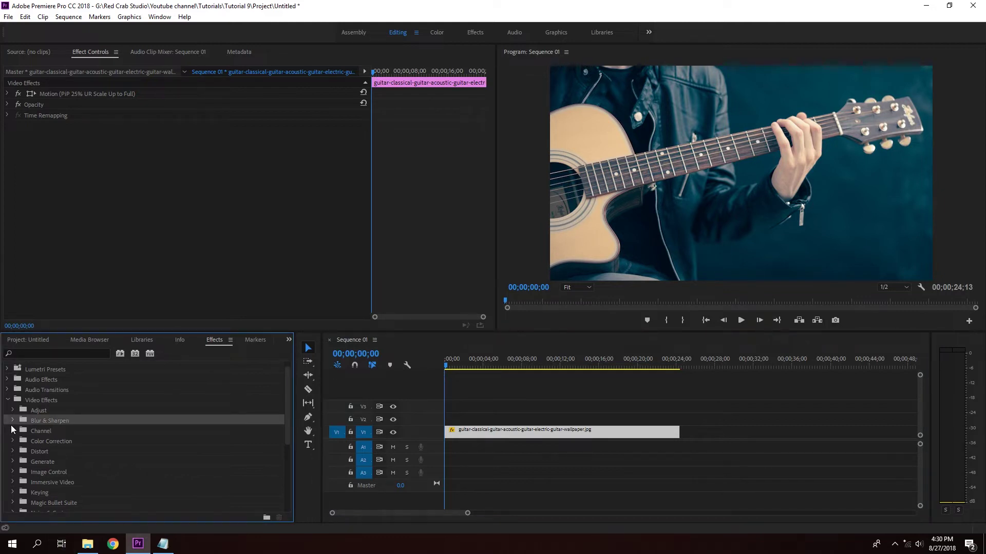
left_click(12, 421)
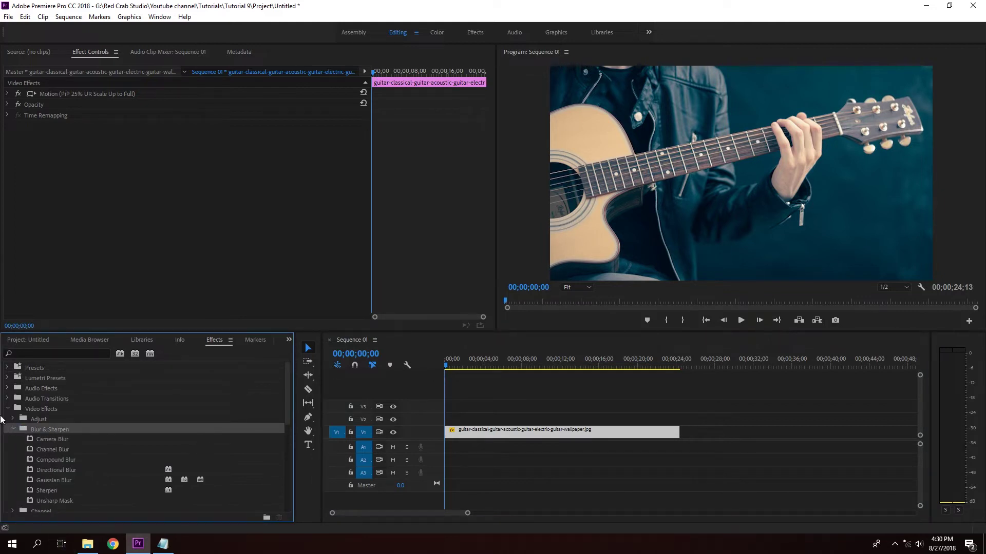
left_click_drag(53, 440, 540, 434)
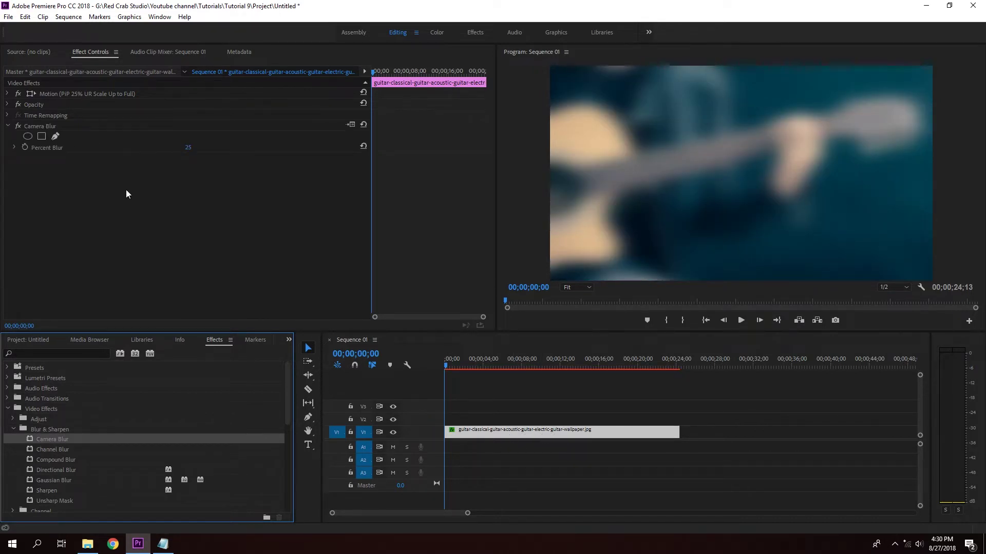
mouse_move(187, 149)
left_mouse_down()
mouse_move(154, 150)
mouse_move(227, 147)
mouse_move(191, 147)
left_mouse_up()
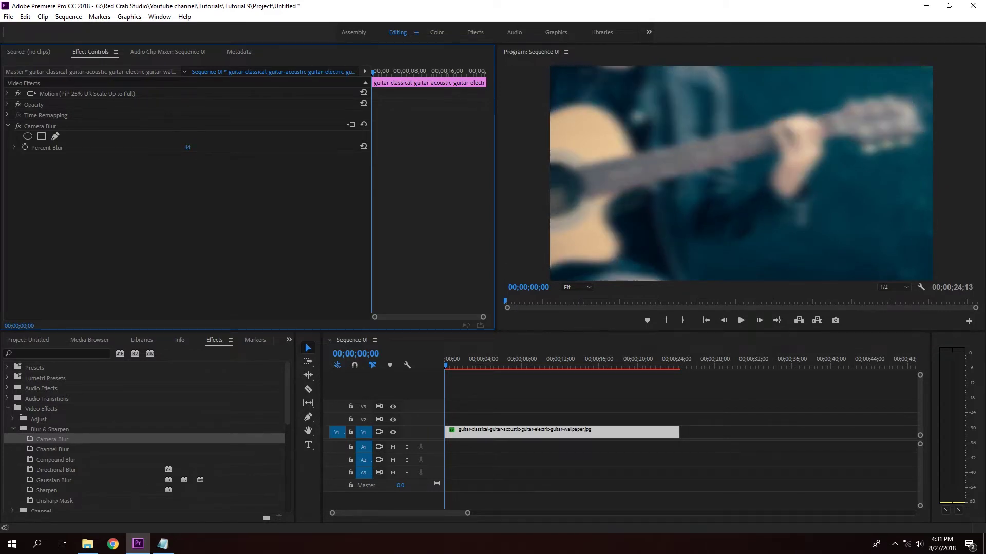
left_click_drag(186, 147, 191, 148)
key("shift+3")
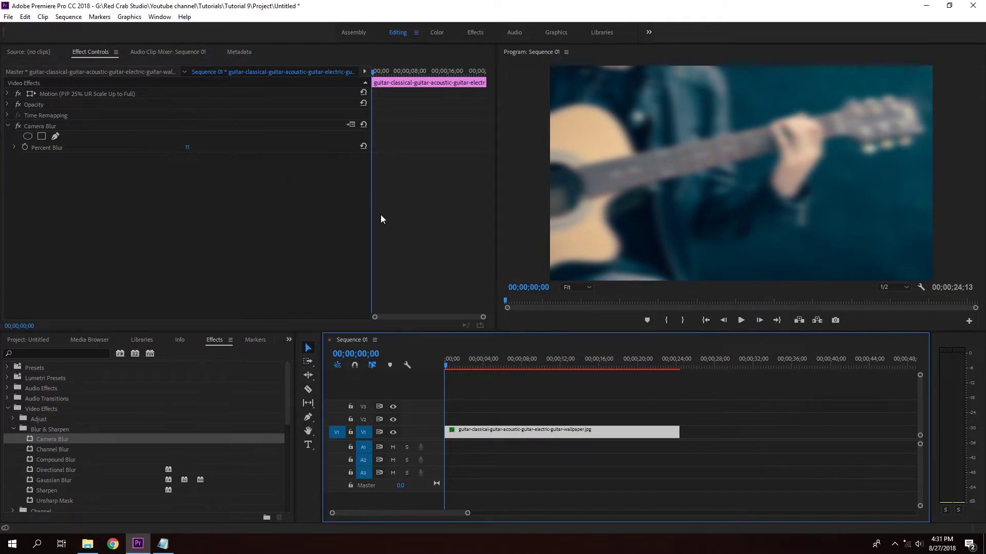
left_click(24, 147)
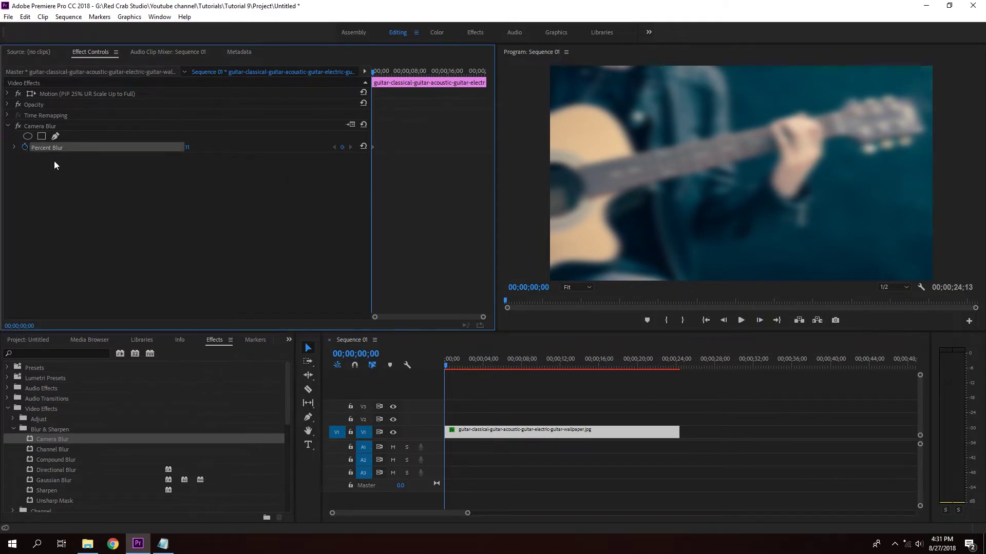
left_click(391, 75)
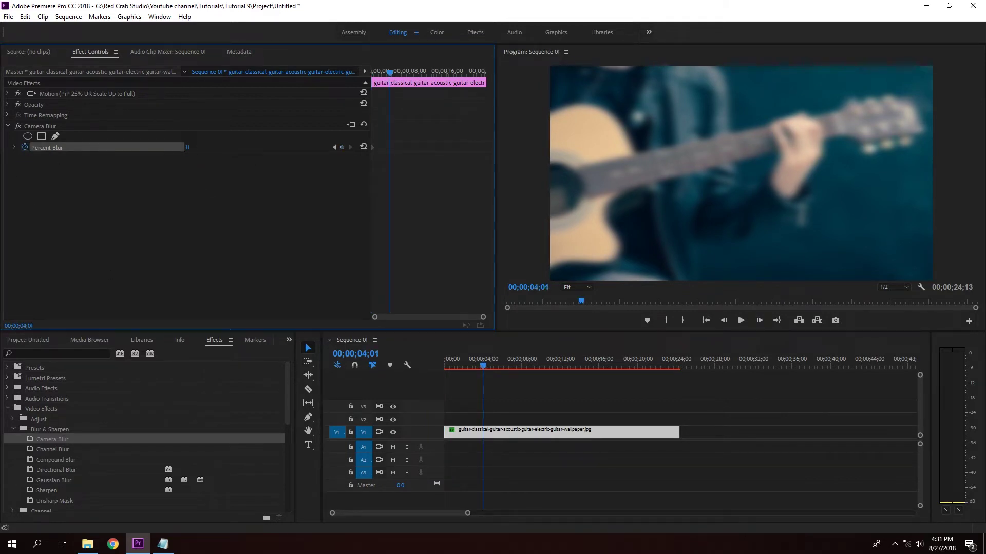
left_click(188, 147)
type("0")
key("Return")
key("shift+3")
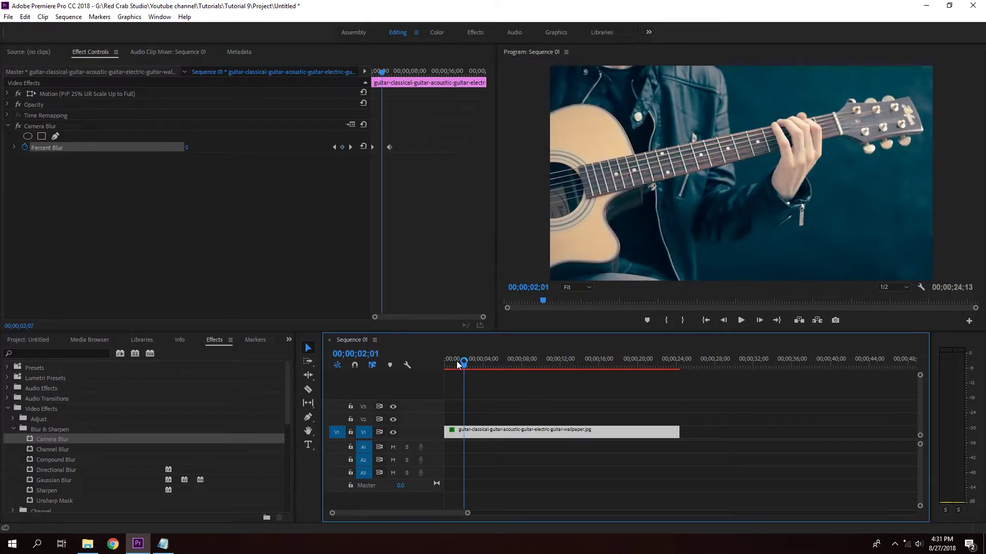
key("Home")
key("space")
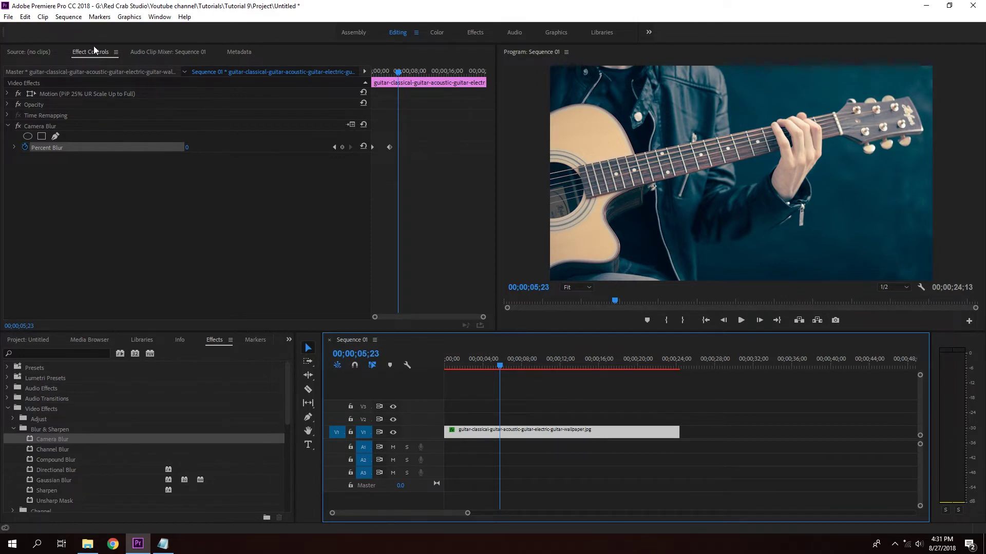
left_click_drag(392, 148, 415, 150)
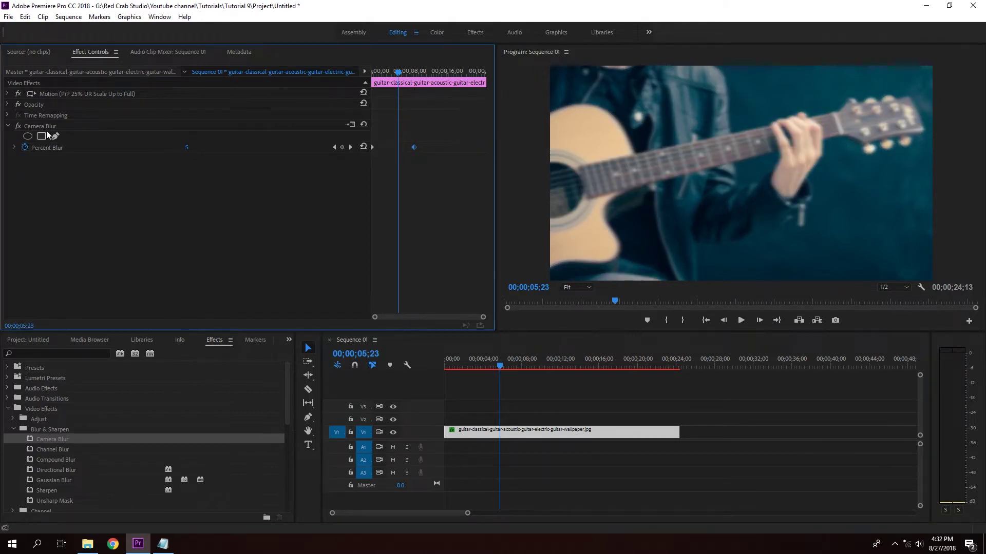
left_click(59, 127)
key("Delete")
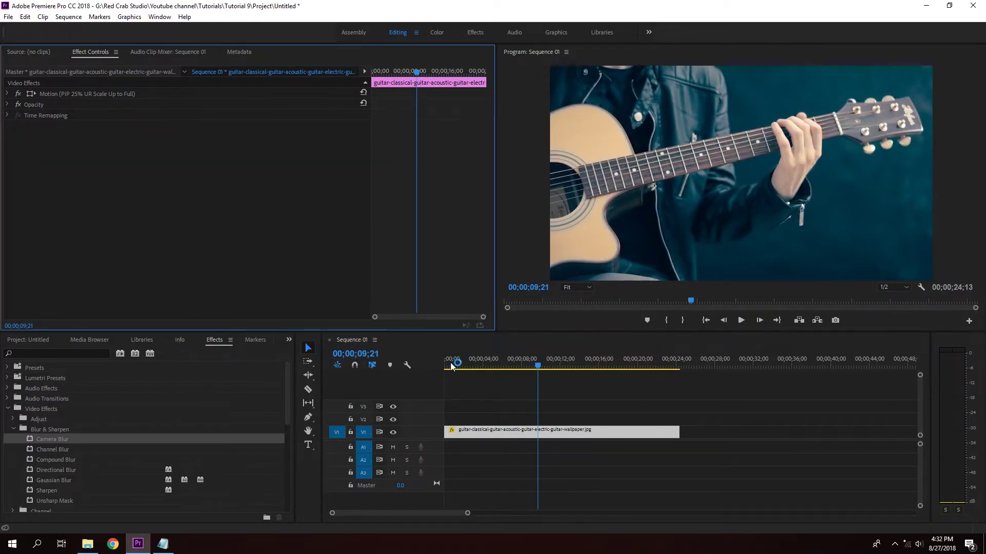
left_click(475, 362)
left_click_drag(51, 450, 463, 433)
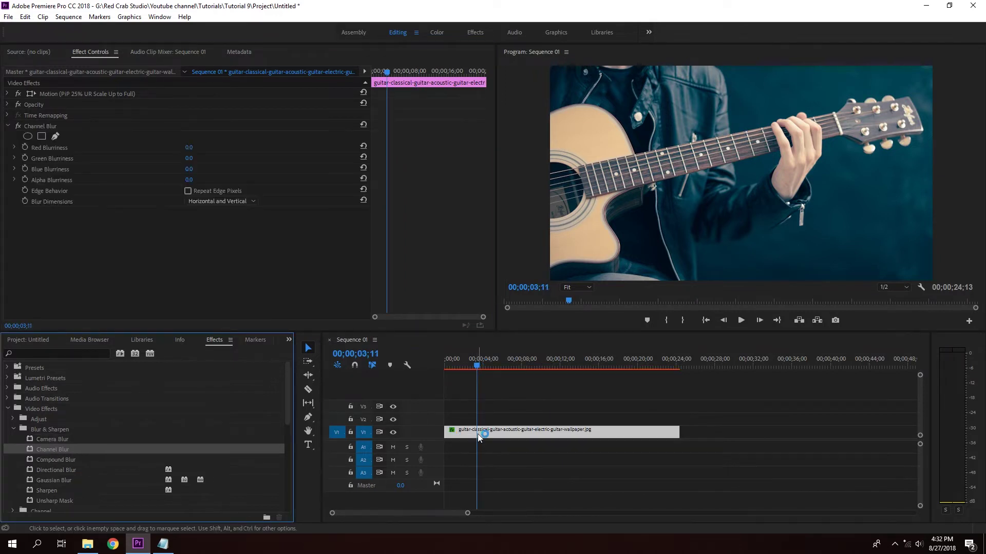
left_click(184, 147)
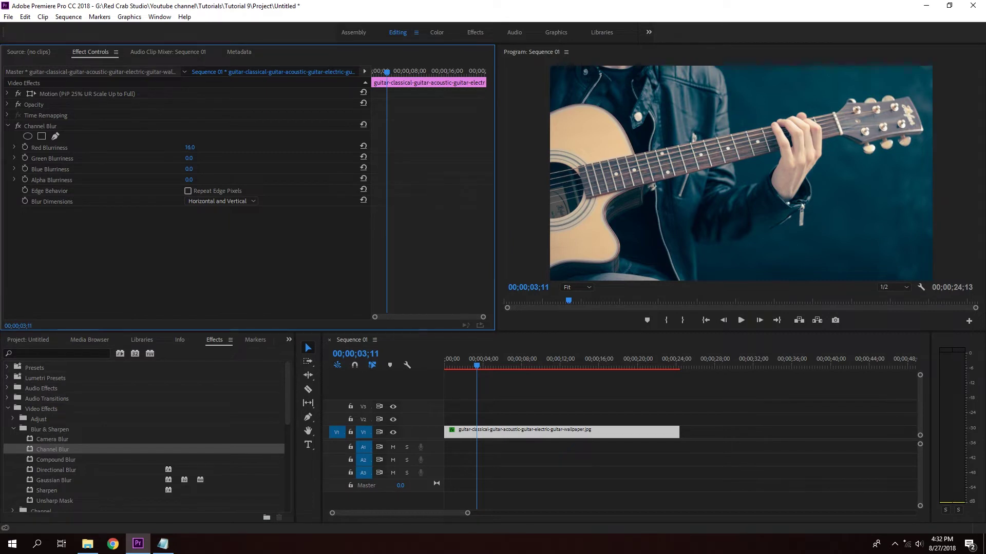
mouse_move(189, 147)
left_mouse_down()
mouse_move(197, 158)
mouse_move(185, 159)
mouse_move(195, 158)
left_mouse_up()
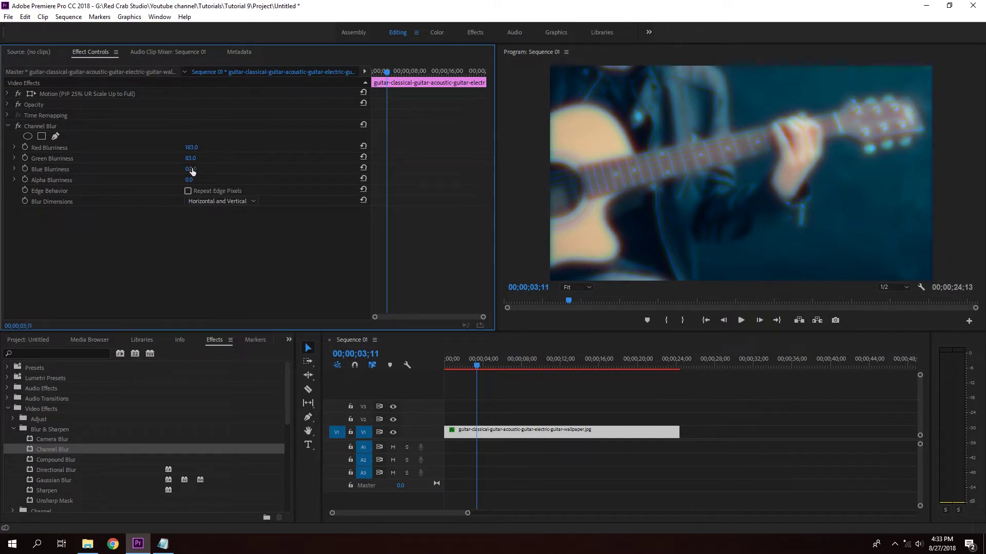
left_click_drag(190, 169, 164, 148)
left_click_drag(190, 159, 165, 158)
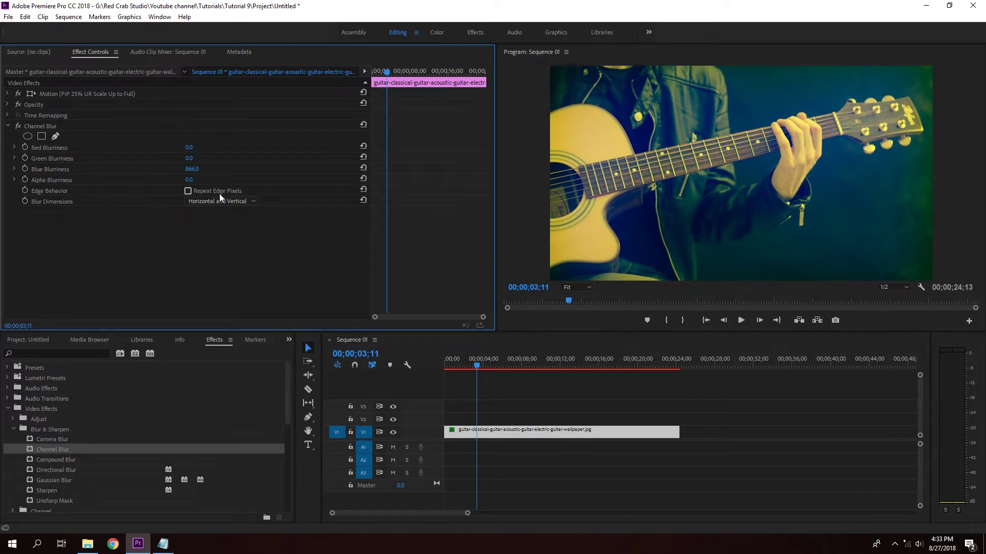
left_click(233, 201)
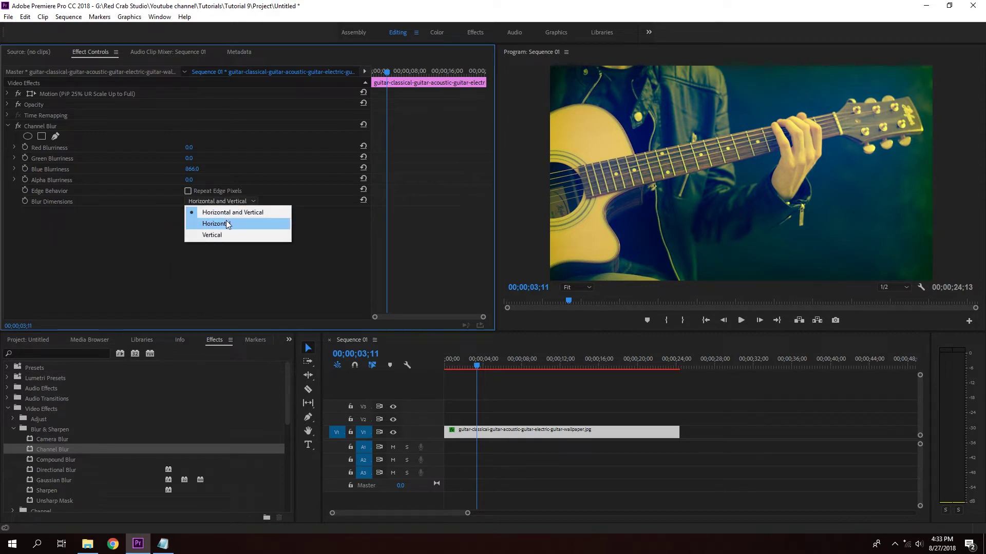
left_click(226, 223)
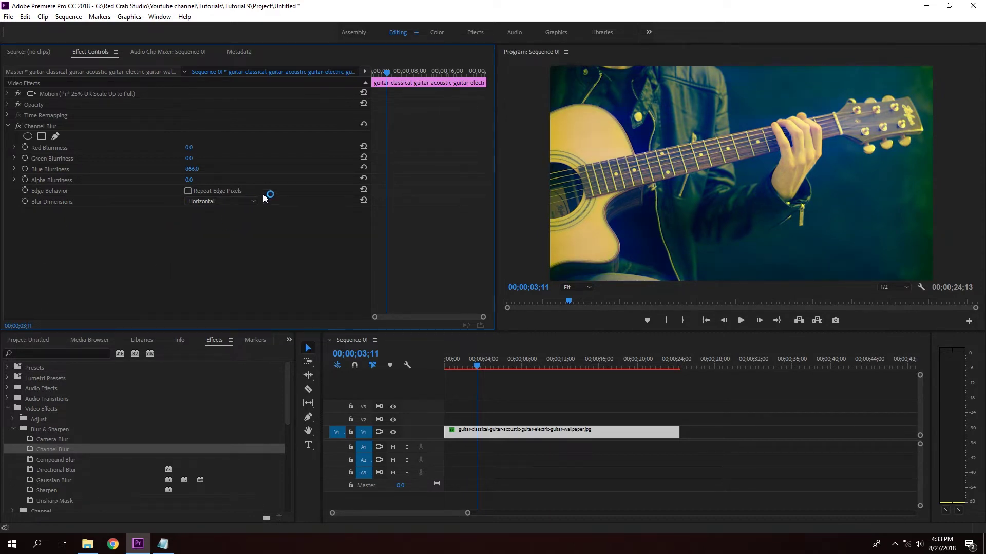
left_click(230, 201)
left_click(219, 234)
left_click(229, 205)
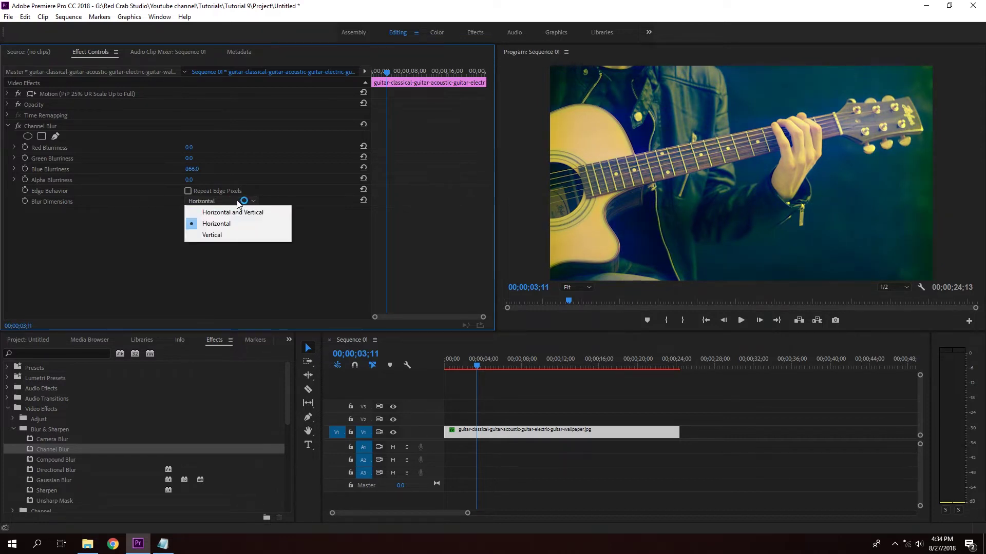
left_click(228, 212)
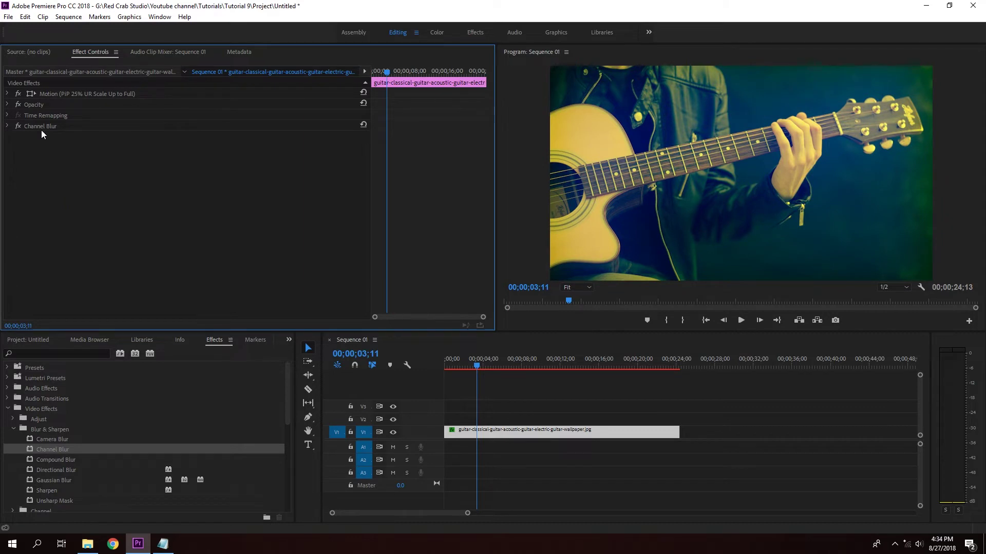
left_click(36, 126)
key("Delete")
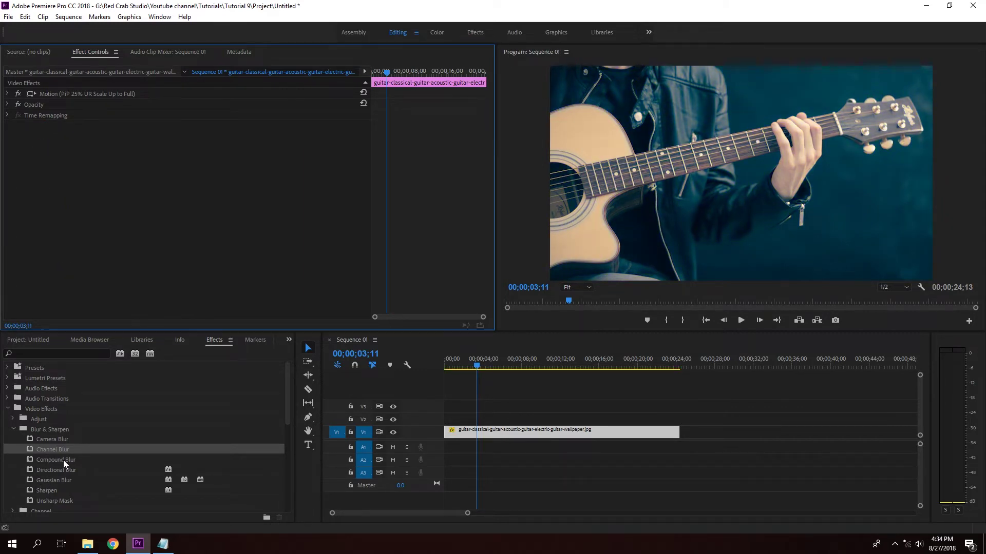
Apply Directional Blur from Blur & Sharpen to the guitar clip
left_click(63, 460)
left_click(63, 470)
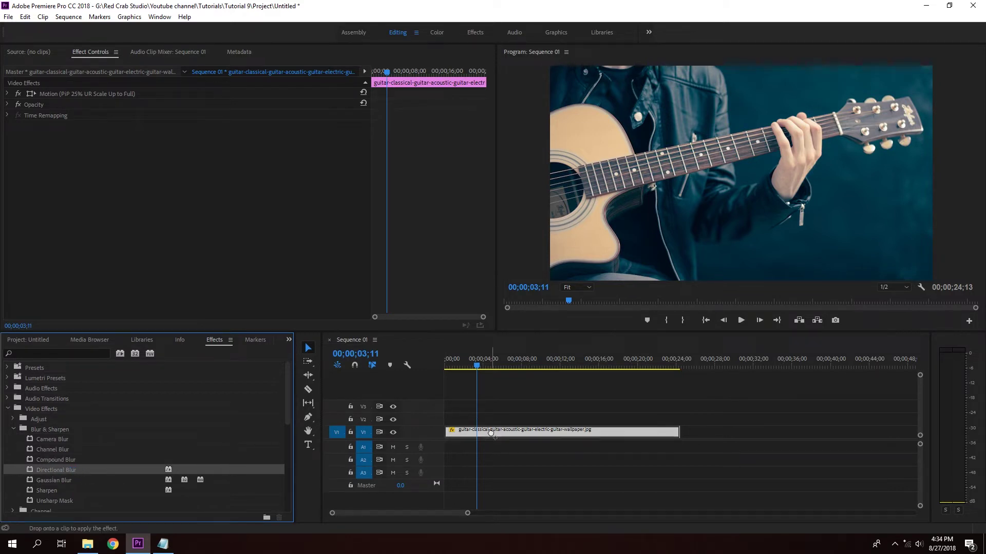
left_click_drag(51, 469, 513, 431)
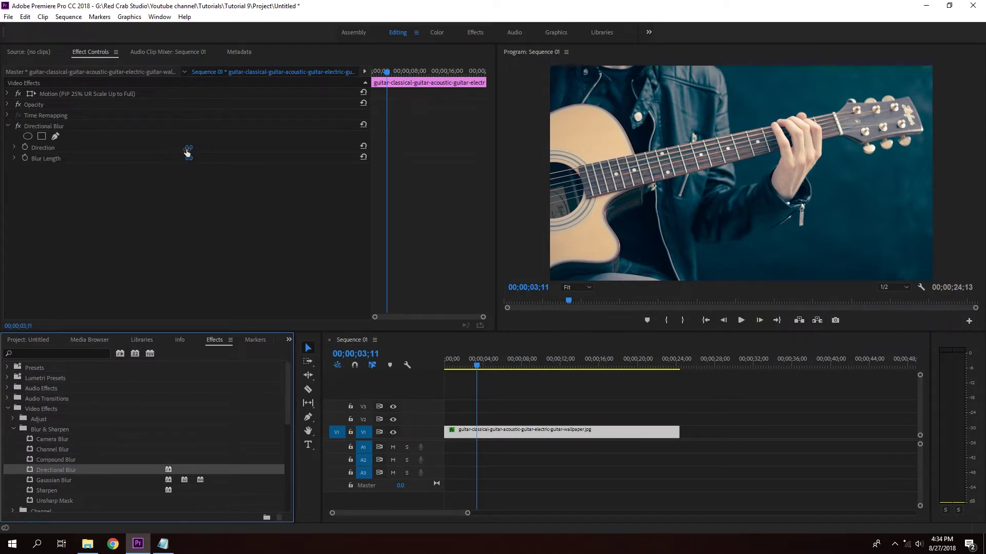
Try Directional Blur angles up to 255° and lengths up to 90, then delete the effect
left_click(363, 68)
mouse_move(191, 147)
left_mouse_down()
mouse_move(236, 158)
mouse_move(150, 159)
mouse_move(177, 159)
left_mouse_up()
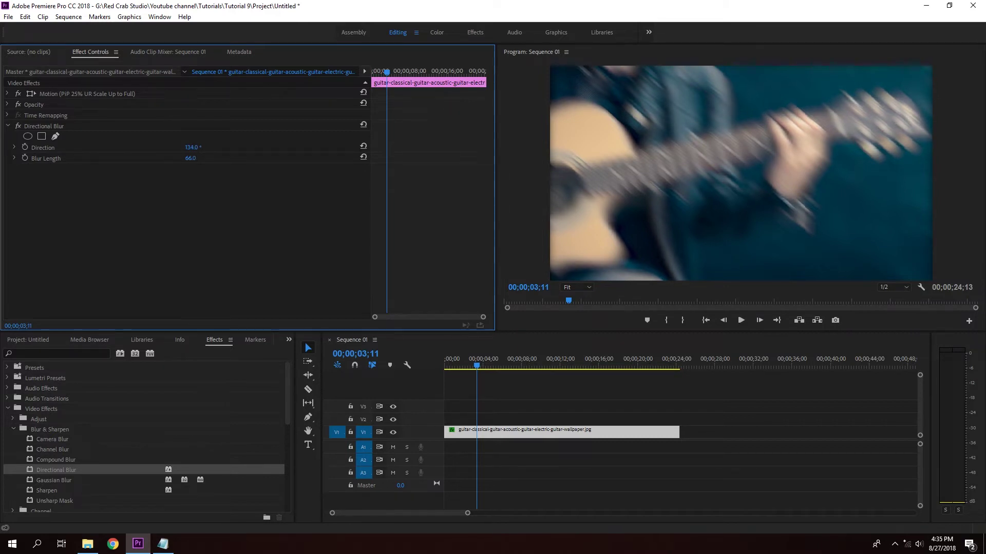
left_click_drag(196, 149, 262, 149)
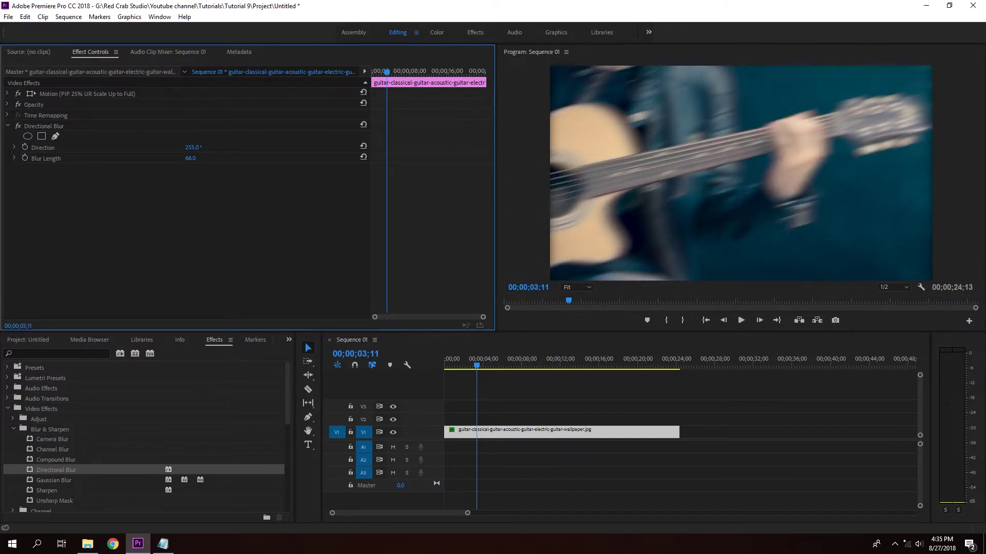
left_click_drag(190, 159, 27, 139)
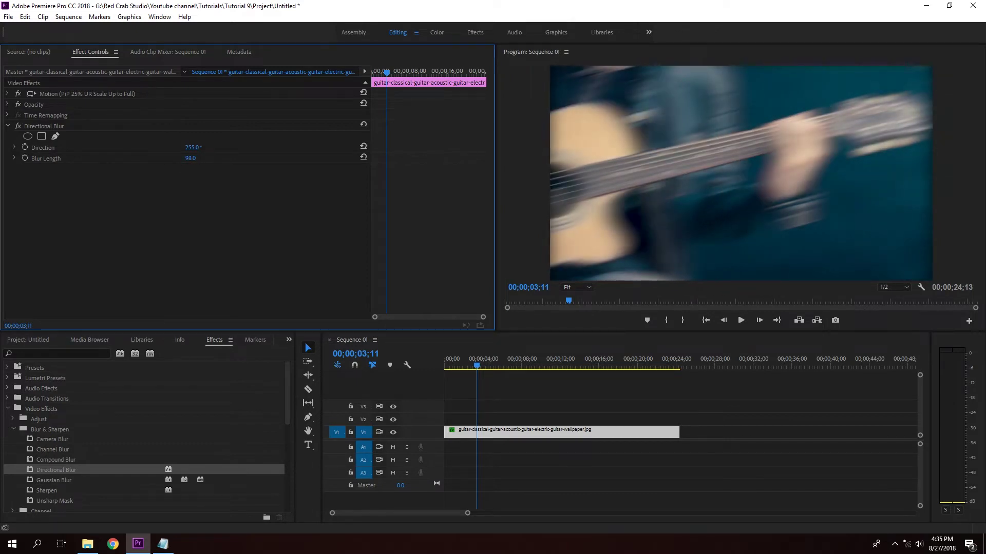
left_click(42, 126)
key("Delete")
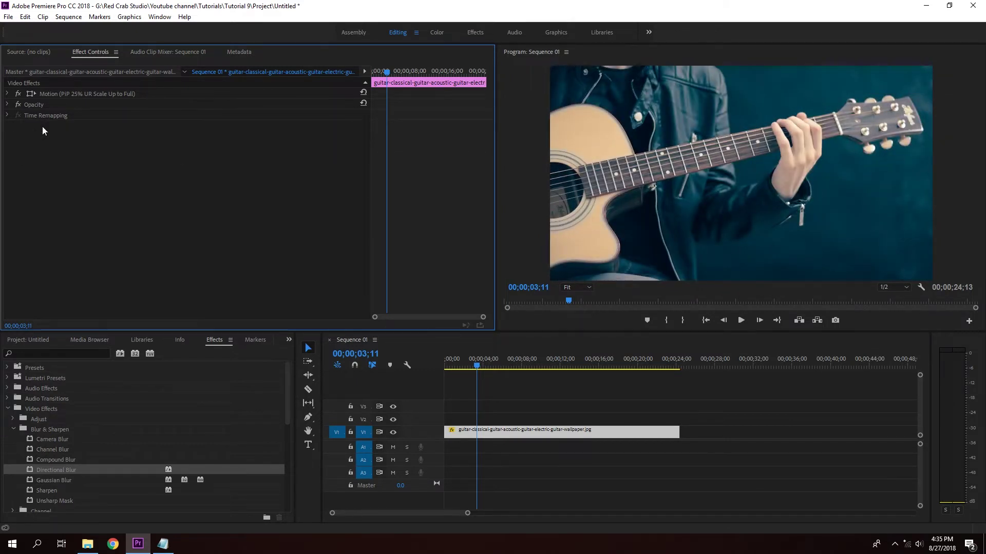
Expand the Distort category and apply Magnify to the guitar clip
left_click(67, 491)
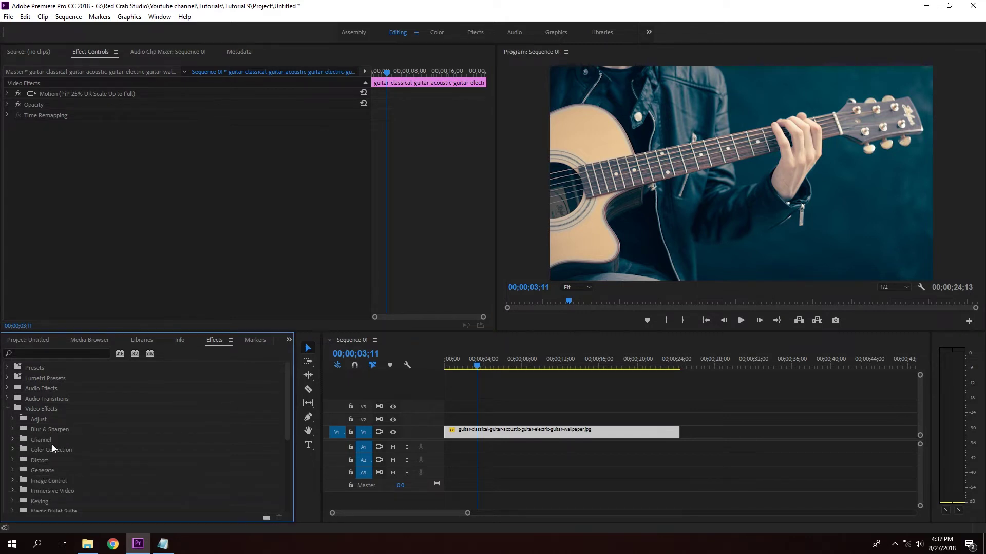
scroll(53, 448, "down", 1)
left_click(14, 439)
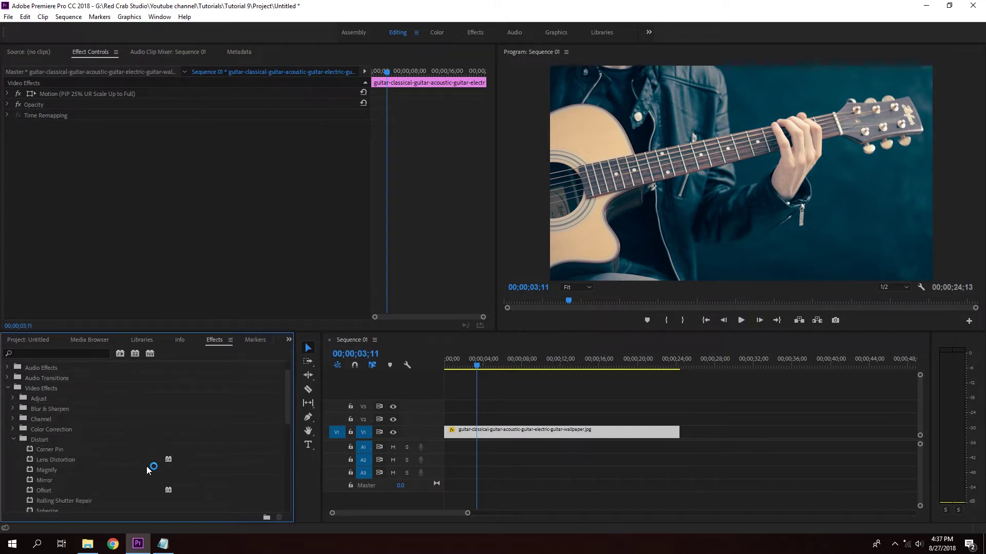
scroll(147, 468, "down", 1)
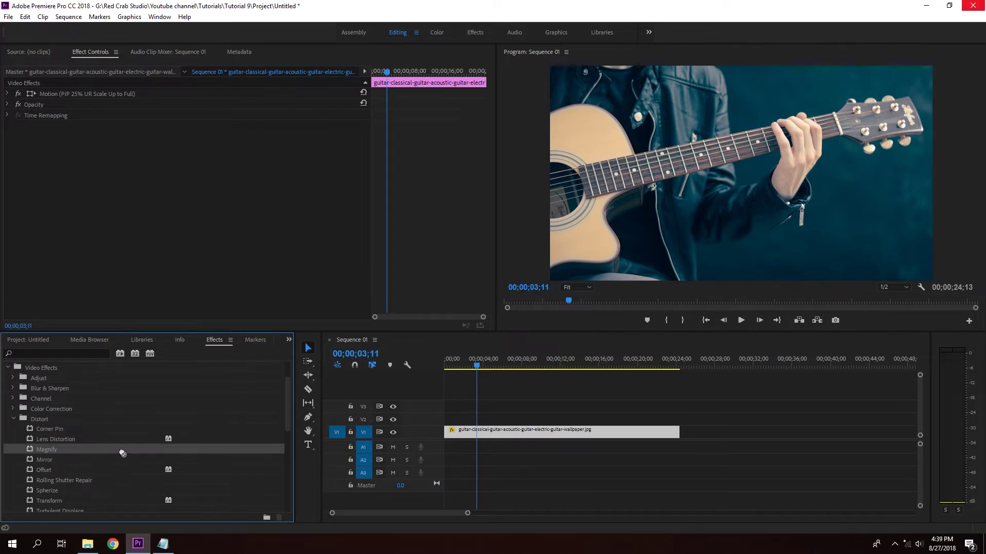
left_click_drag(122, 453, 514, 434)
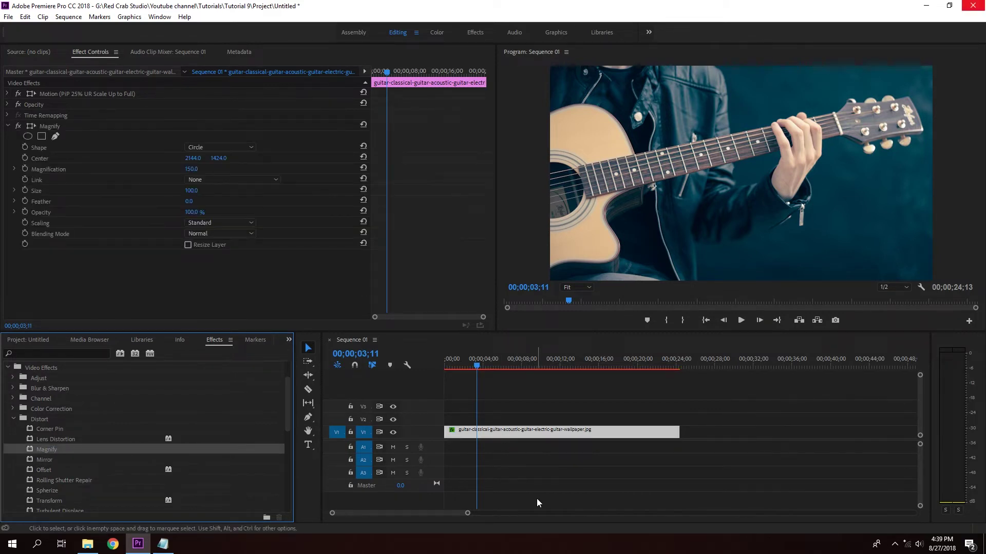
Move the Magnify circle's centre to 1069, 1325
left_click(194, 159)
left_click_drag(194, 159, 505, 158)
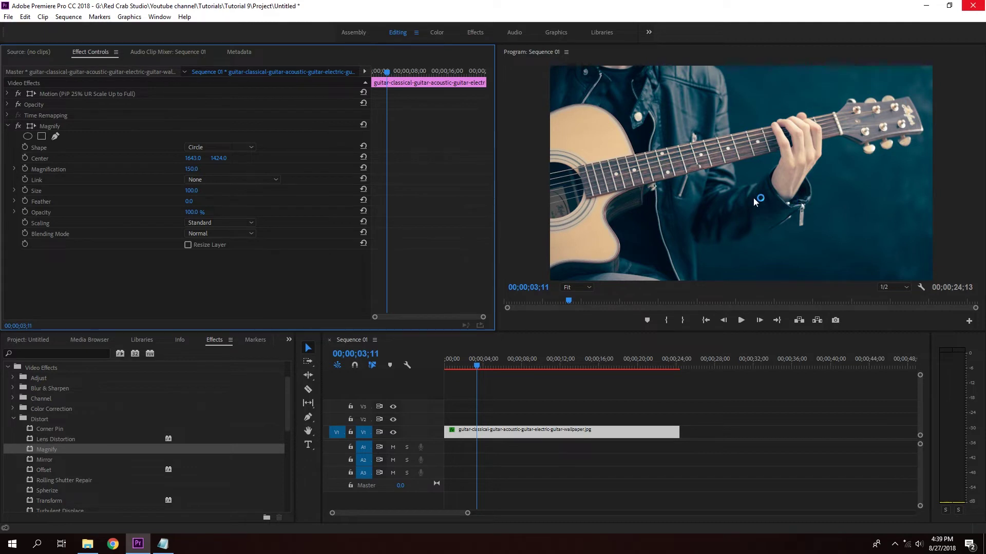
left_click(654, 160)
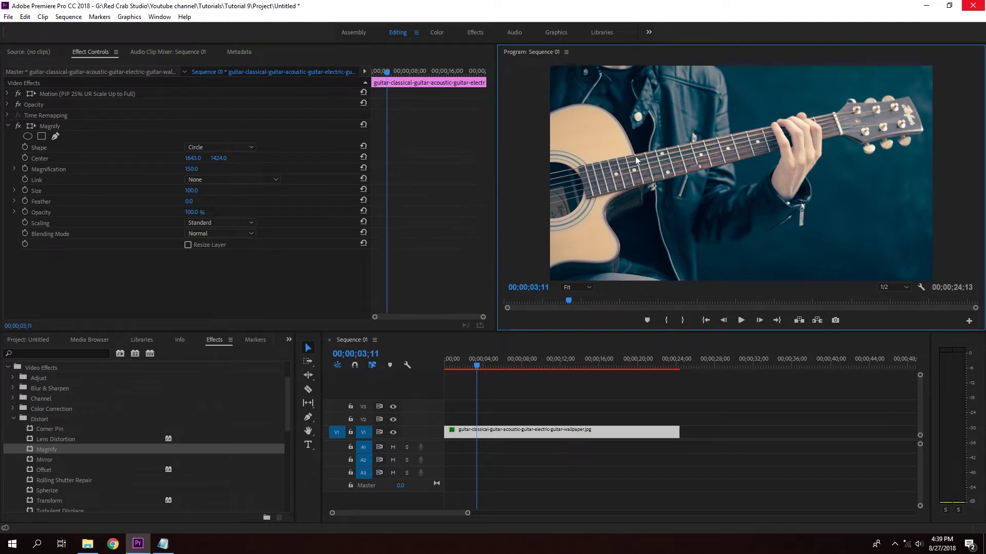
left_click(194, 158)
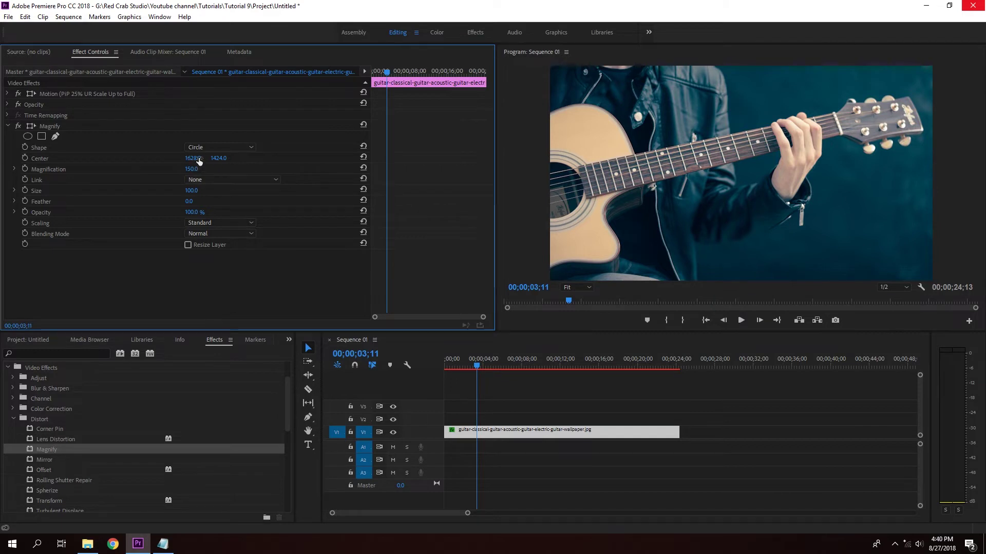
left_click_drag(199, 161, 229, 160)
left_click_drag(662, 177, 646, 187)
left_click_drag(196, 161, 181, 161)
Try a square magnifier at magnification 169, then return to Circle with link left at None
left_click(217, 148)
left_click(215, 170)
mouse_move(191, 172)
left_mouse_down()
mouse_move(226, 168)
mouse_move(181, 169)
left_mouse_up()
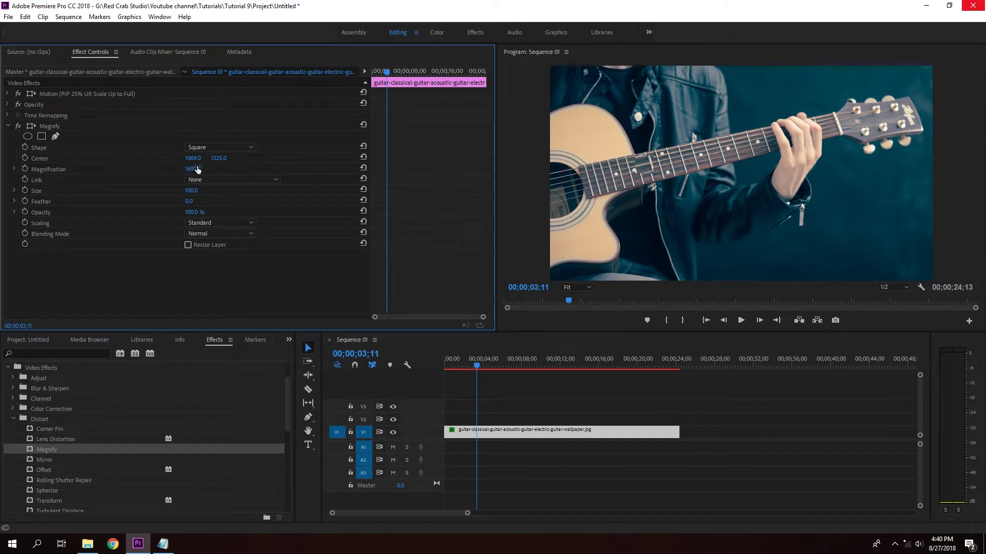
left_click(213, 147)
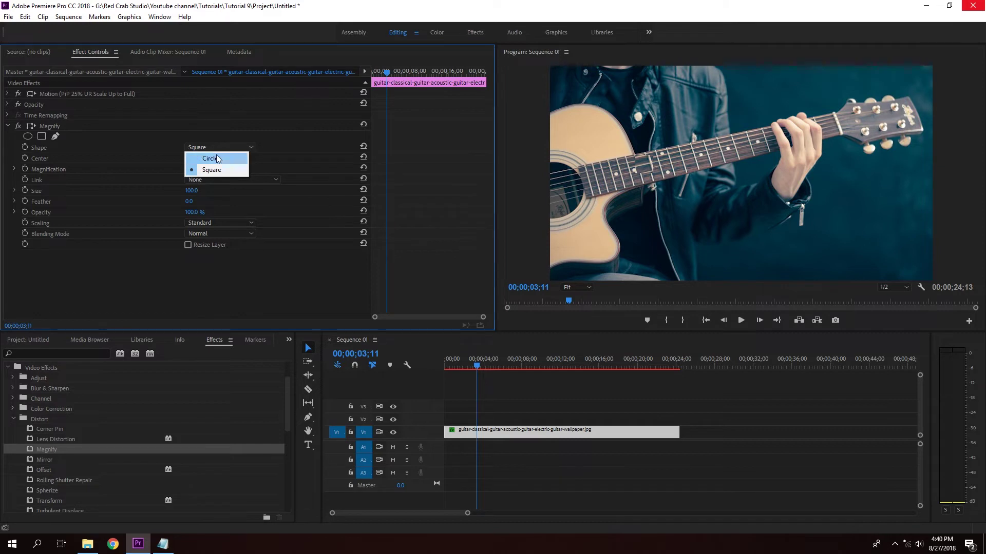
left_click(217, 159)
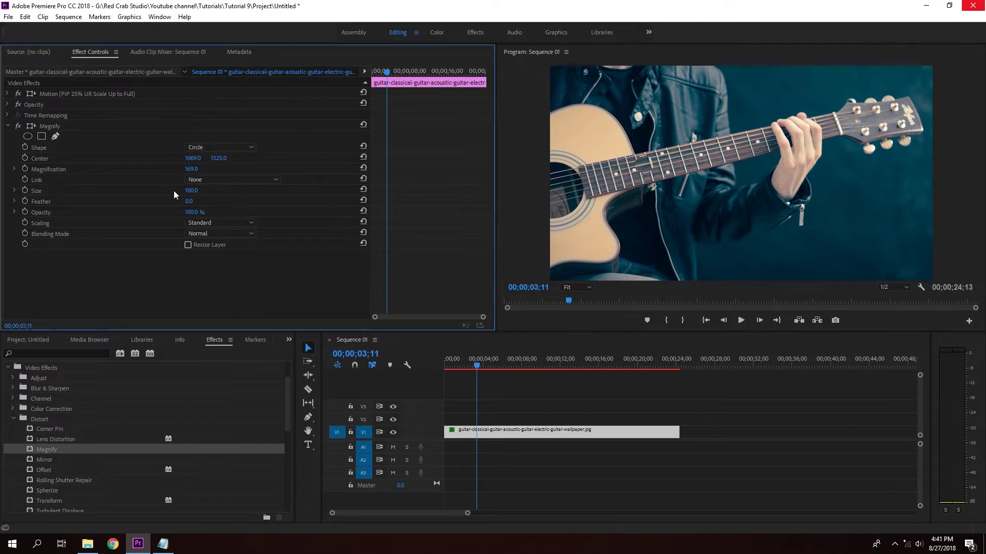
left_click(210, 179)
left_click(210, 180)
Set Magnify size 215 and feather 22, slide the centre right, then delete Magnify
mouse_move(190, 193)
left_mouse_down()
mouse_move(285, 194)
mouse_move(199, 191)
left_mouse_up()
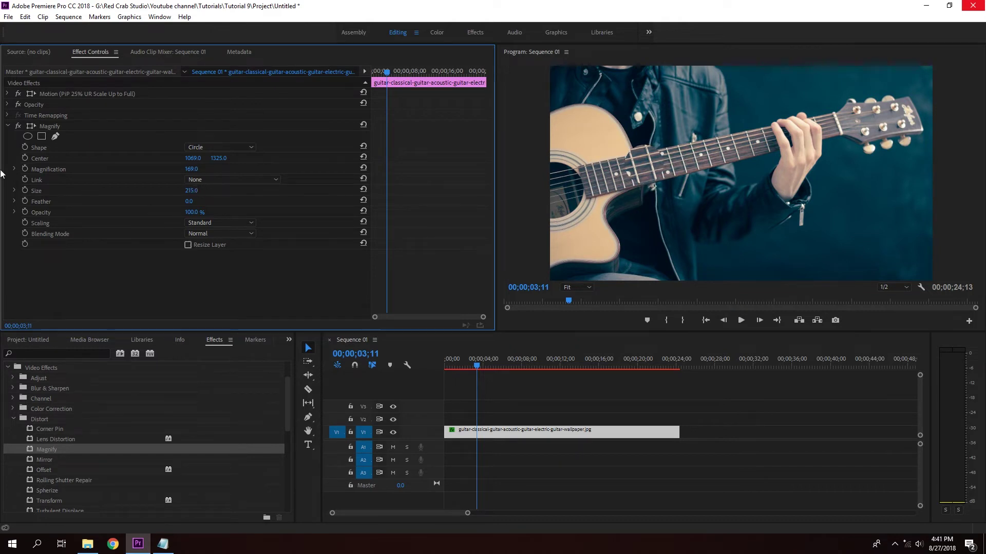
mouse_move(189, 202)
left_mouse_down()
mouse_move(211, 201)
mouse_move(170, 201)
left_mouse_up()
mouse_move(193, 158)
left_mouse_down()
mouse_move(359, 159)
mouse_move(207, 158)
left_mouse_up()
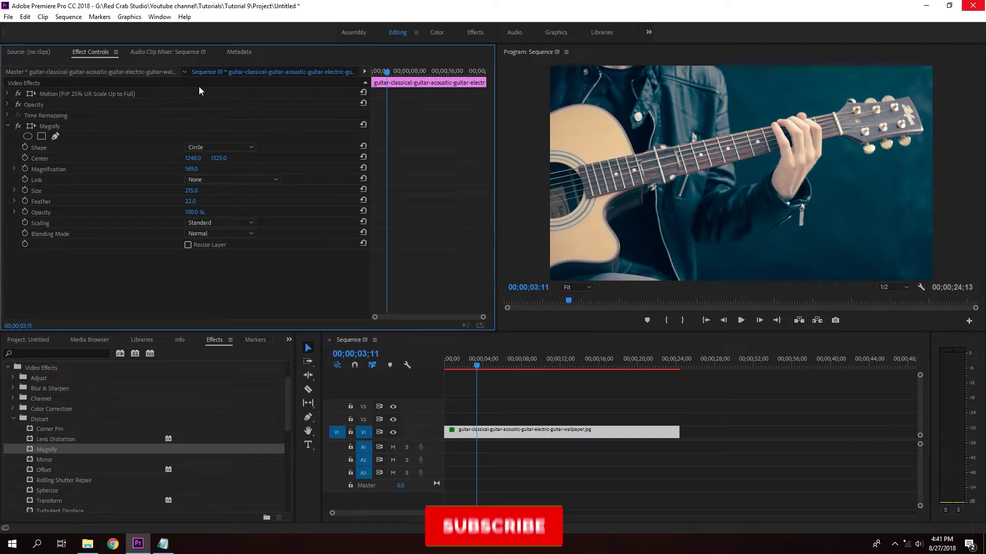
left_click(80, 126)
key("Delete")
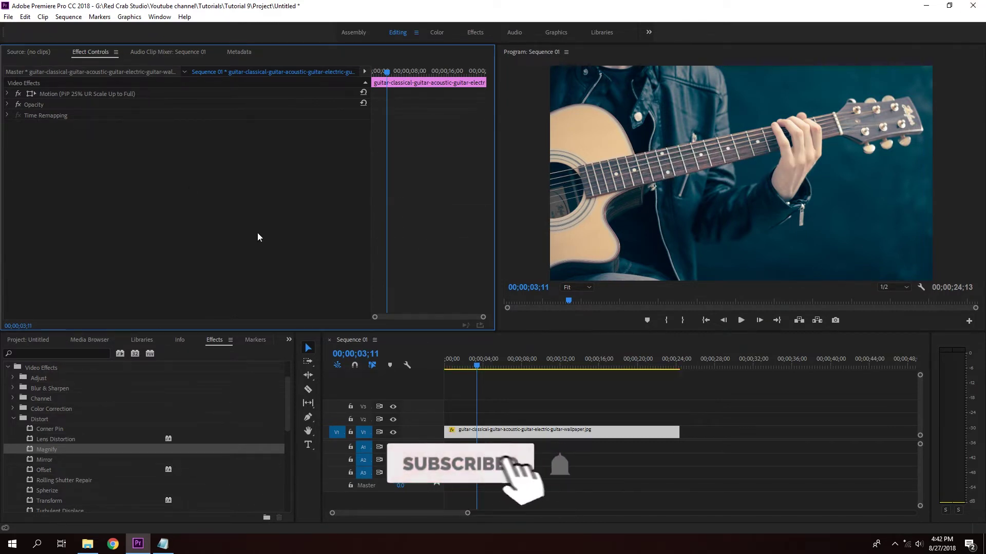
Apply Mirror to the guitar clip and set its reflection angle to 90°
scroll(70, 469, "down", 1)
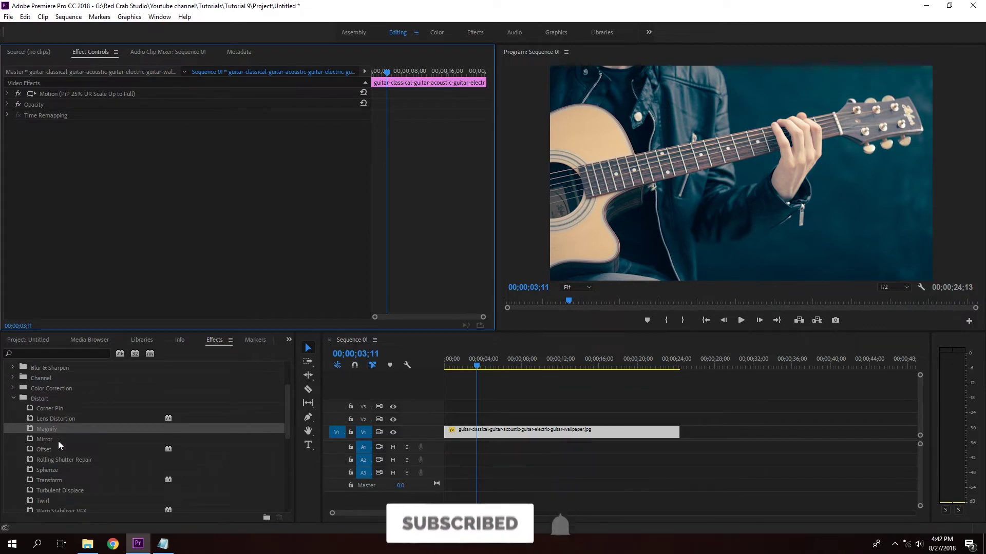
left_click_drag(44, 439, 553, 434)
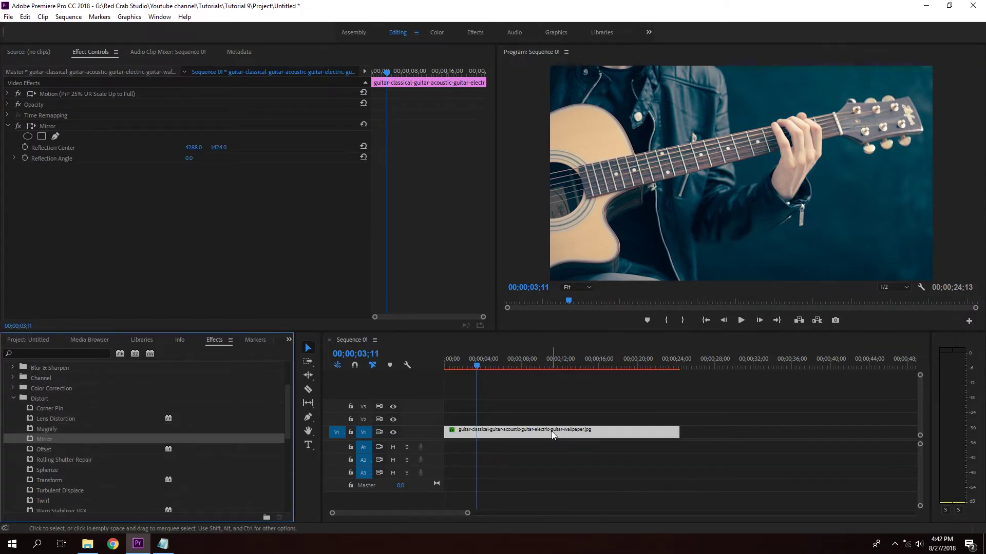
left_click(190, 159)
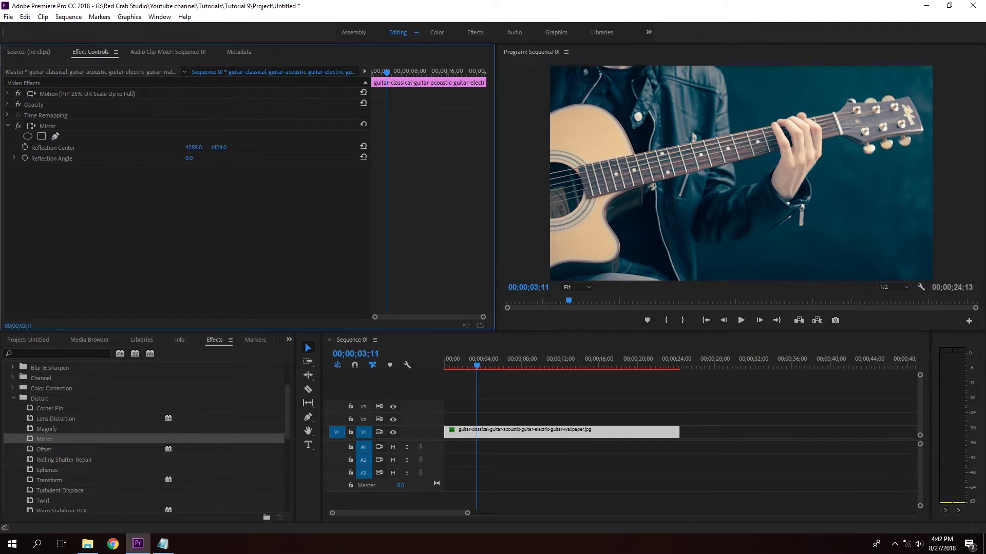
mouse_move(190, 159)
left_mouse_down()
mouse_move(281, 158)
mouse_move(202, 160)
left_mouse_up()
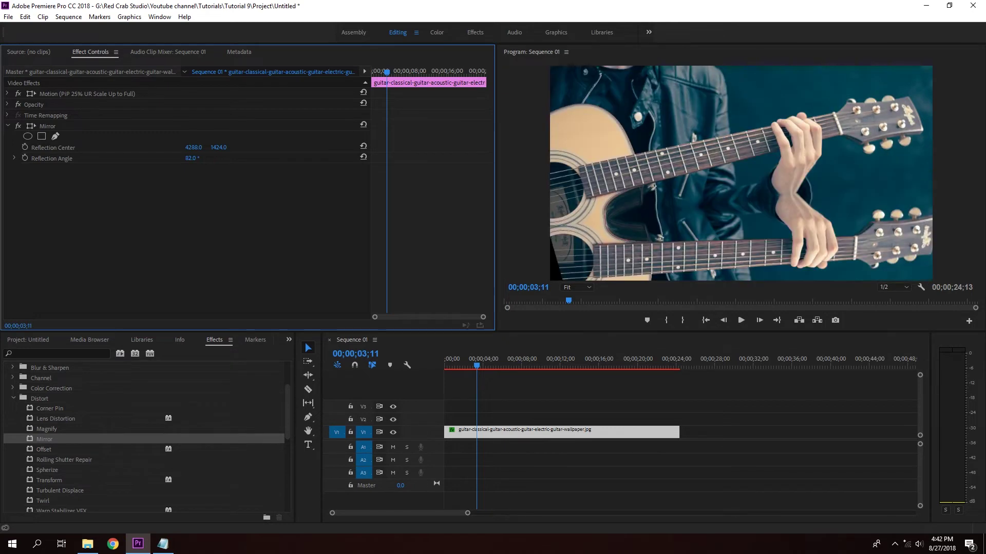
left_click(202, 160)
type("90")
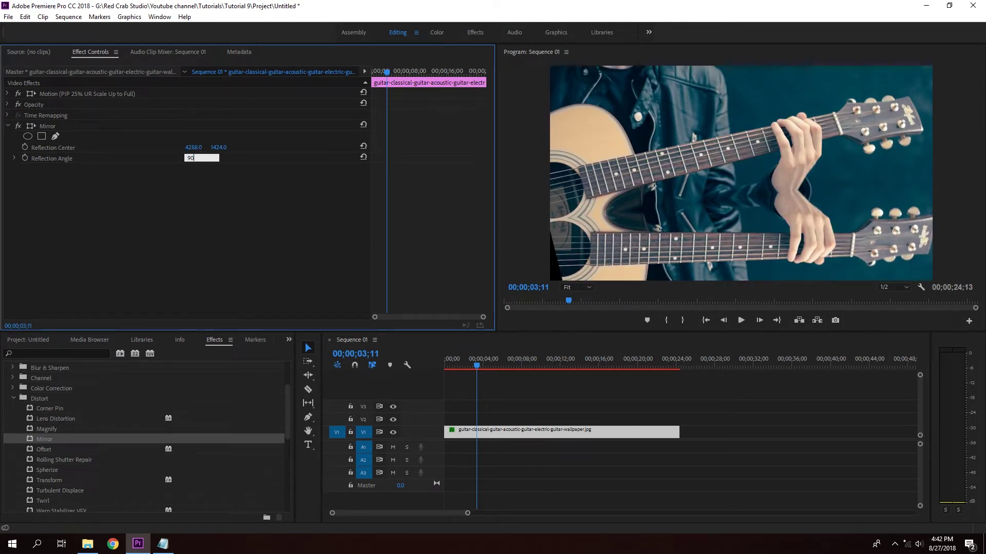
key("Return")
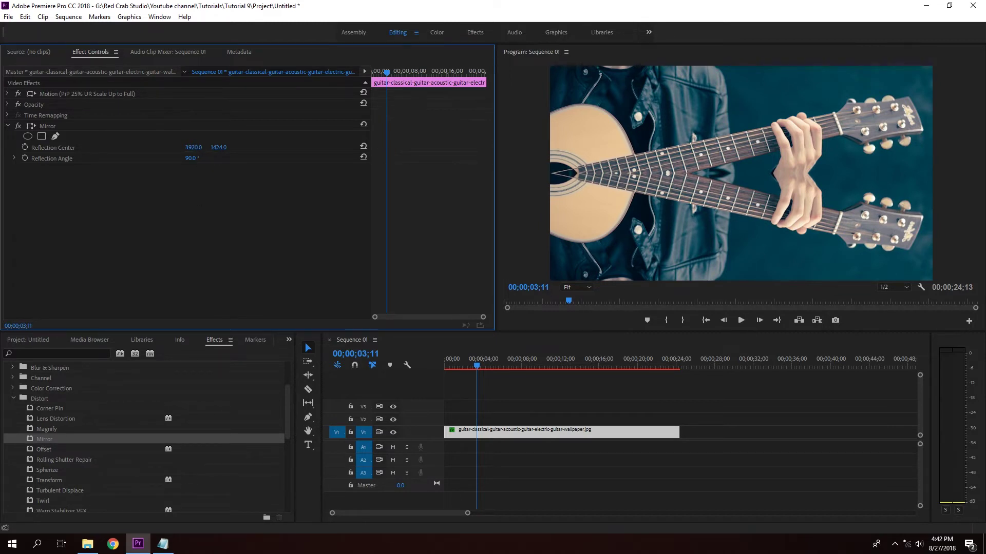
Shift the reflection centre and angle to show two guitars, then delete Mirror
mouse_move(219, 148)
left_mouse_down()
mouse_move(246, 148)
mouse_move(170, 159)
mouse_move(190, 148)
mouse_move(175, 147)
mouse_move(266, 148)
left_mouse_up()
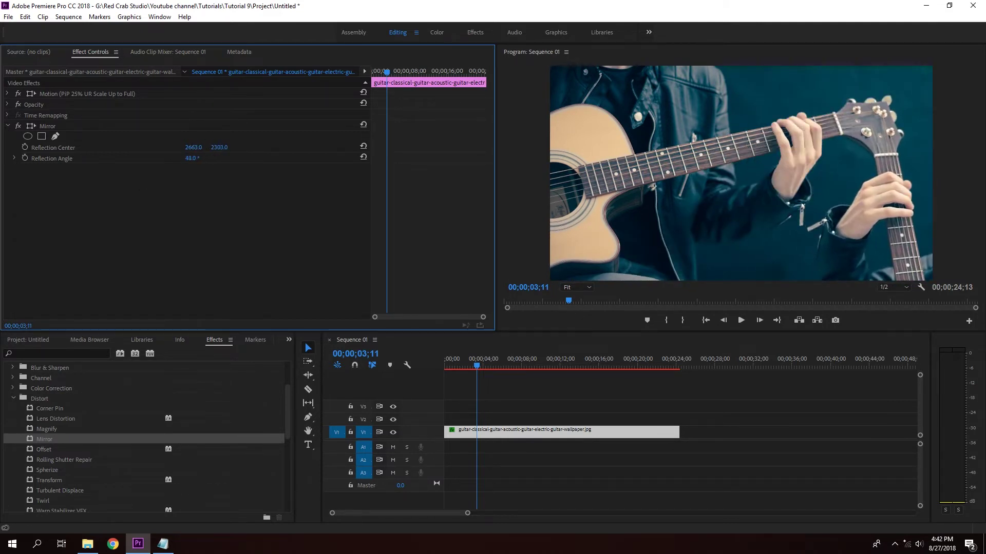
left_click_drag(192, 158, 171, 159)
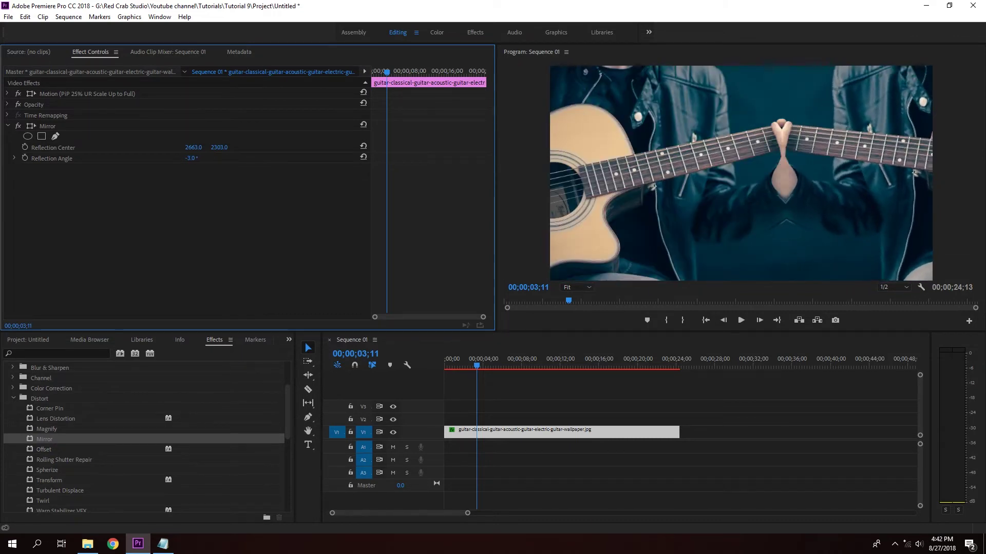
mouse_move(219, 147)
left_mouse_down()
mouse_move(154, 158)
mouse_move(201, 159)
left_mouse_up()
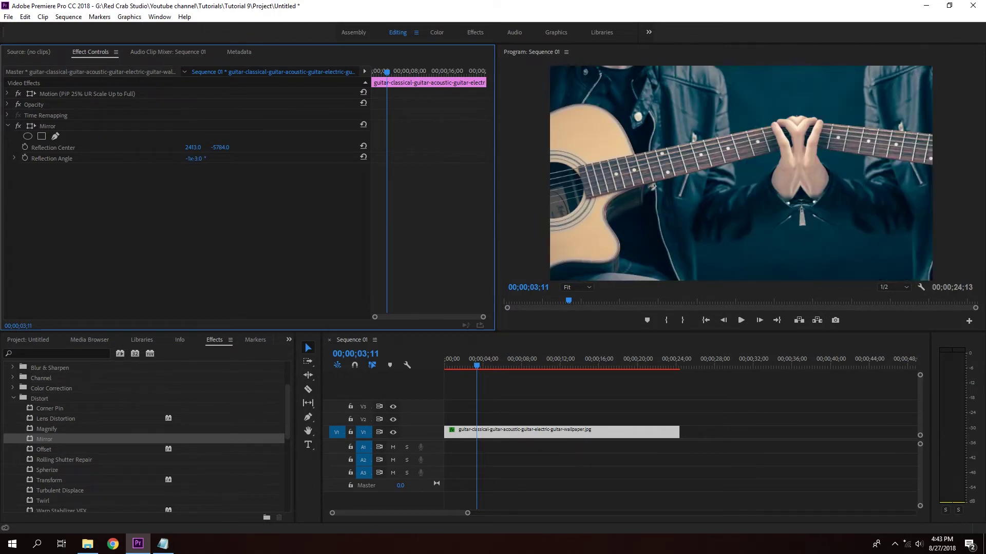
mouse_move(193, 147)
left_mouse_down()
mouse_move(169, 147)
mouse_move(200, 147)
left_mouse_up()
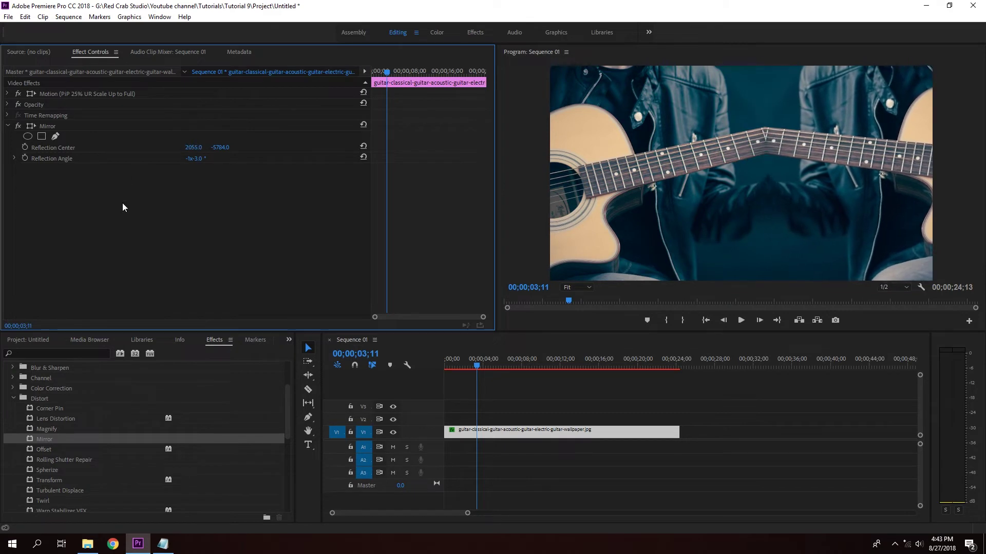
left_click(58, 123)
key("Delete")
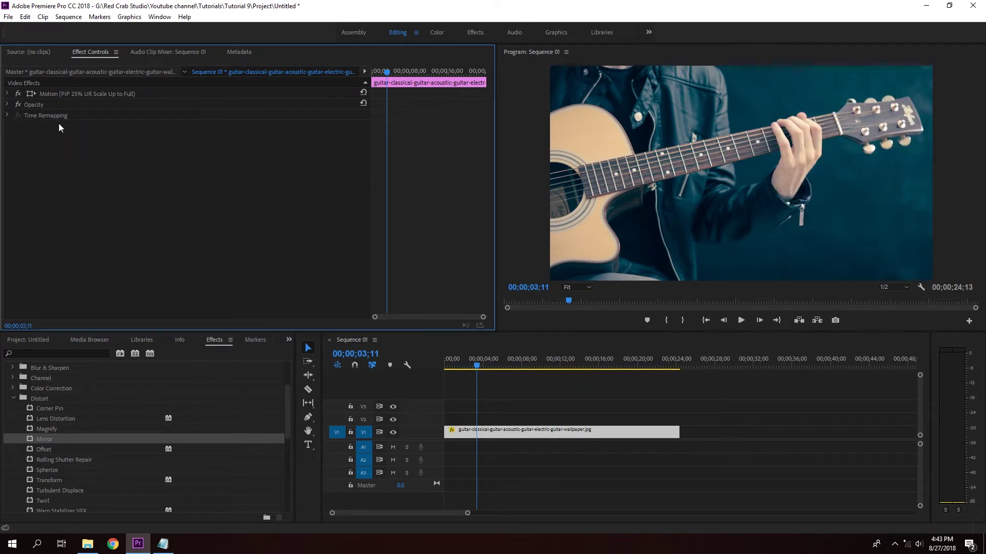
Collapse Distort, expand Generate, and apply 4-Color Gradient to the guitar clip
left_click(15, 399)
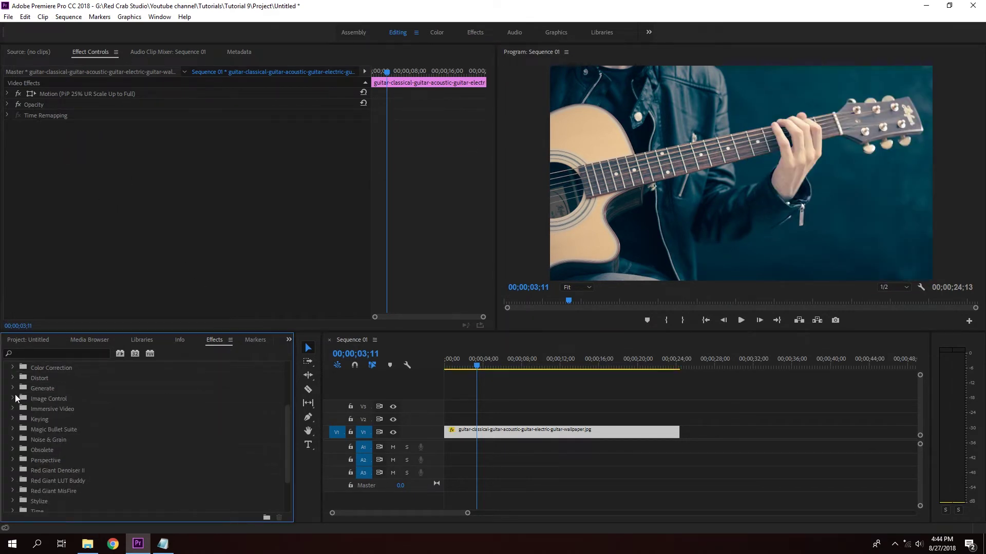
left_click(13, 389)
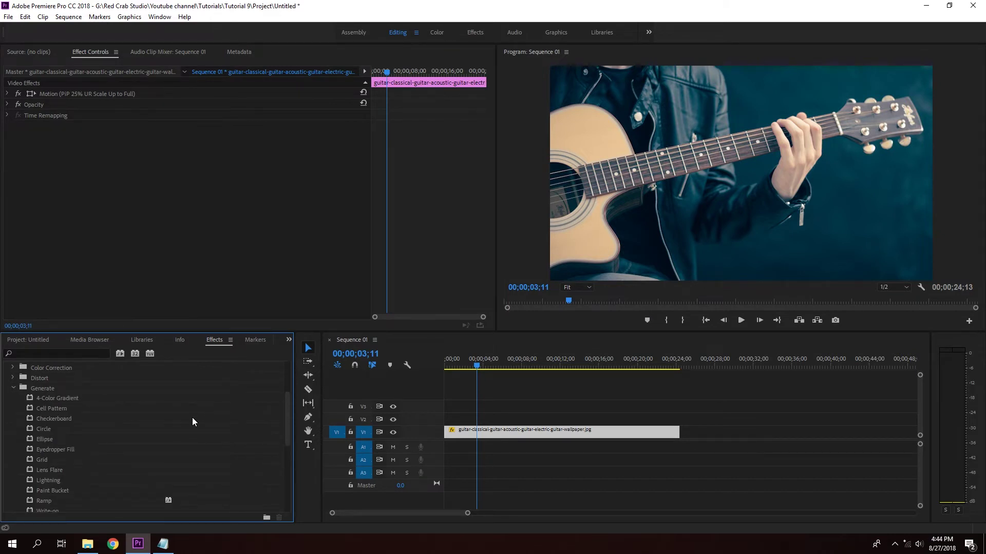
scroll(85, 378, "down", 1)
left_click_drag(68, 377, 517, 433)
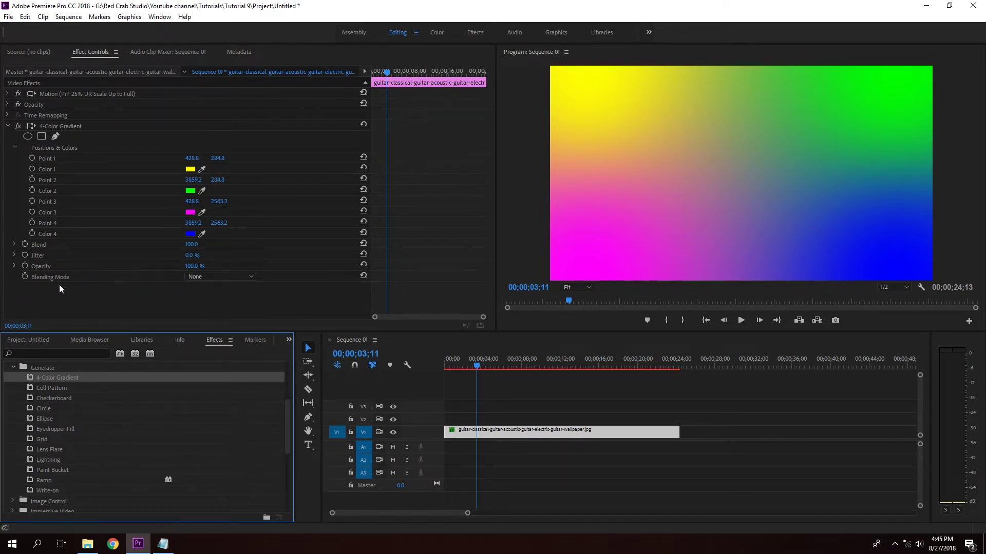
Try Add and Overlay blending, settle on Soft Light, and lower the gradient opacity
left_click(251, 280)
left_click(222, 300)
left_click(215, 278)
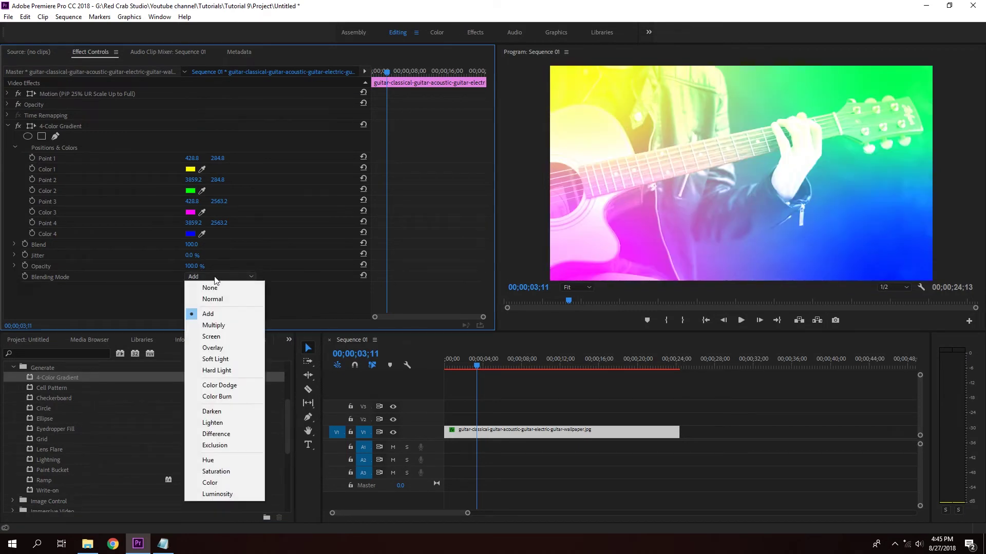
left_click(227, 347)
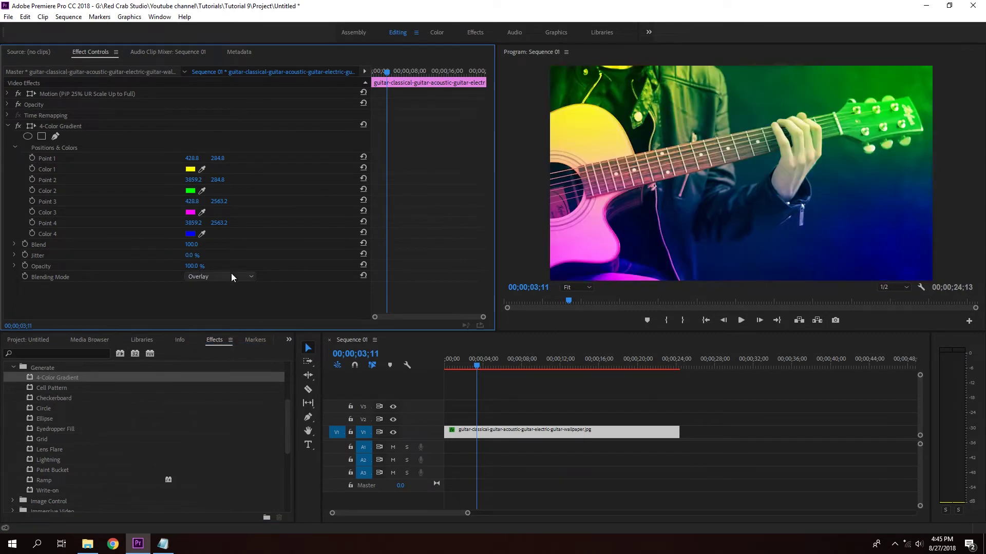
left_click(231, 276)
left_click(225, 360)
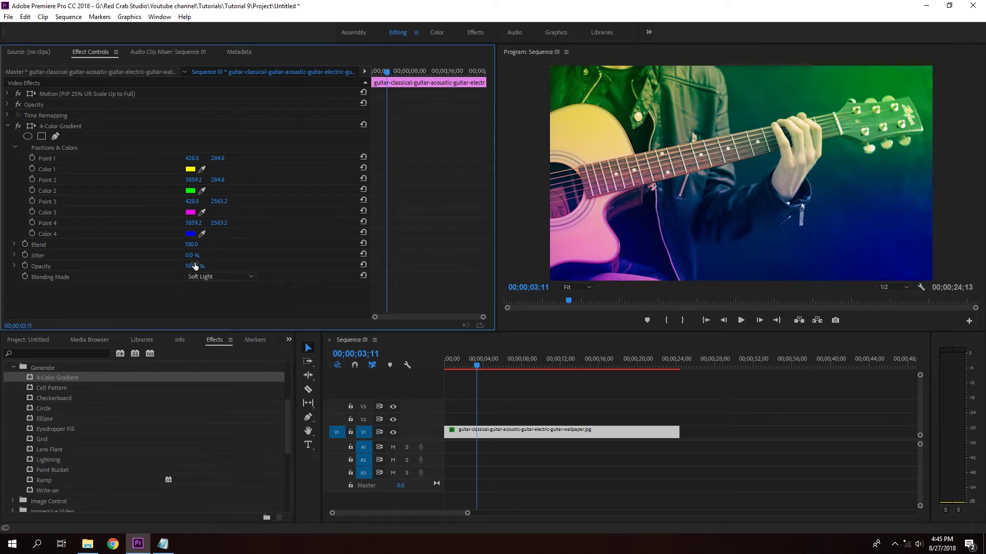
mouse_move(195, 266)
left_mouse_down()
mouse_move(169, 265)
mouse_move(195, 266)
left_mouse_up()
Recolour the gradient: Color 1 magenta, Color 2 cyan, Color 3 green
left_click(190, 169)
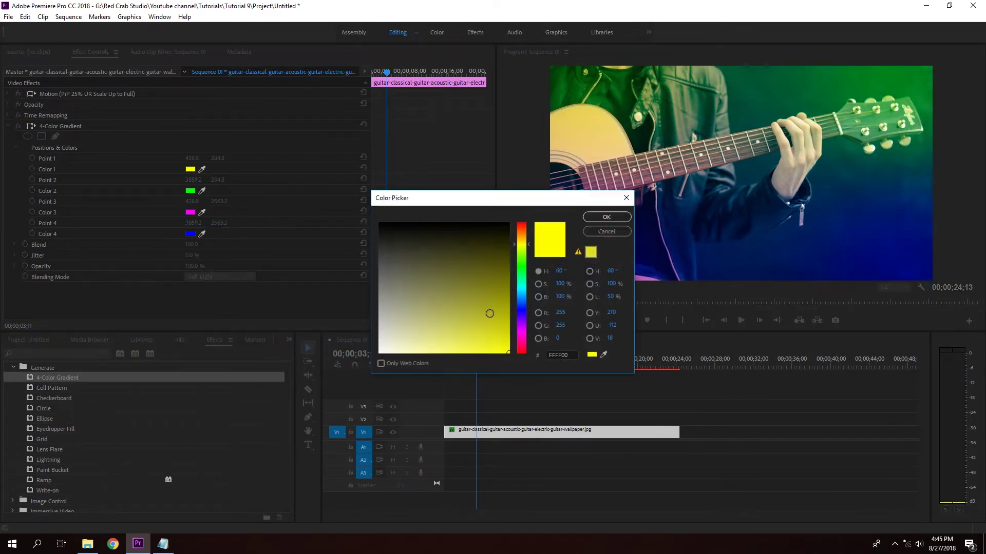
left_click(523, 336)
left_click(606, 217)
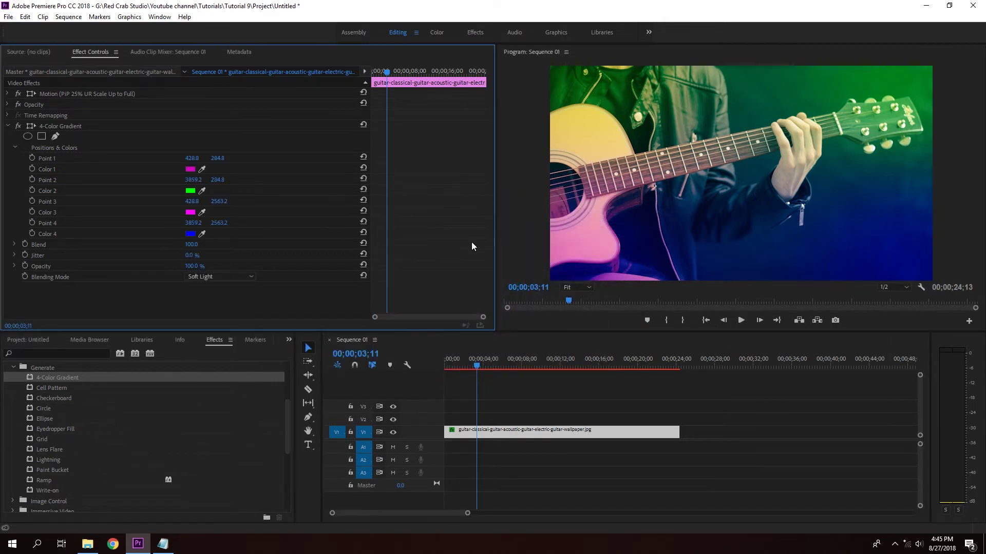
left_click(190, 190)
left_click(508, 224)
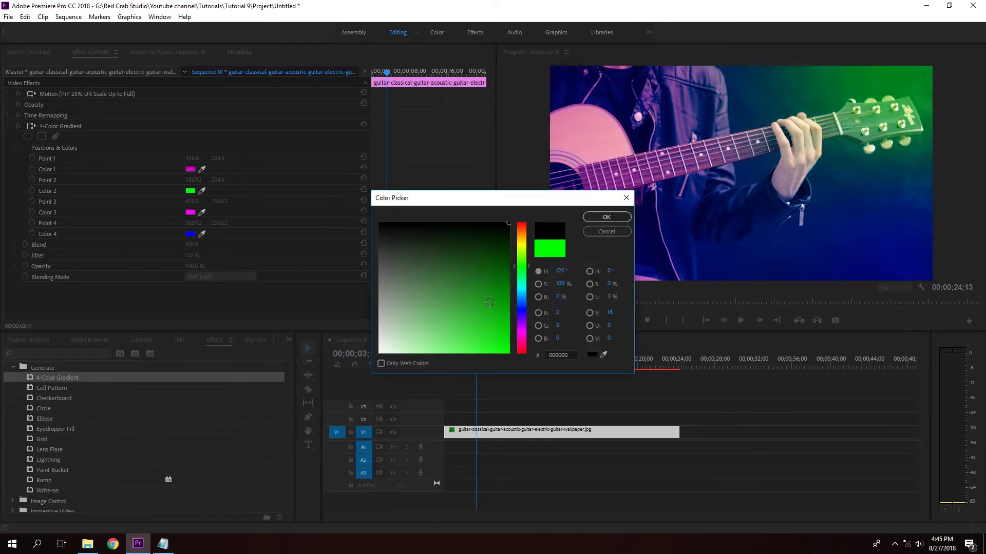
left_click(525, 304)
left_click(606, 217)
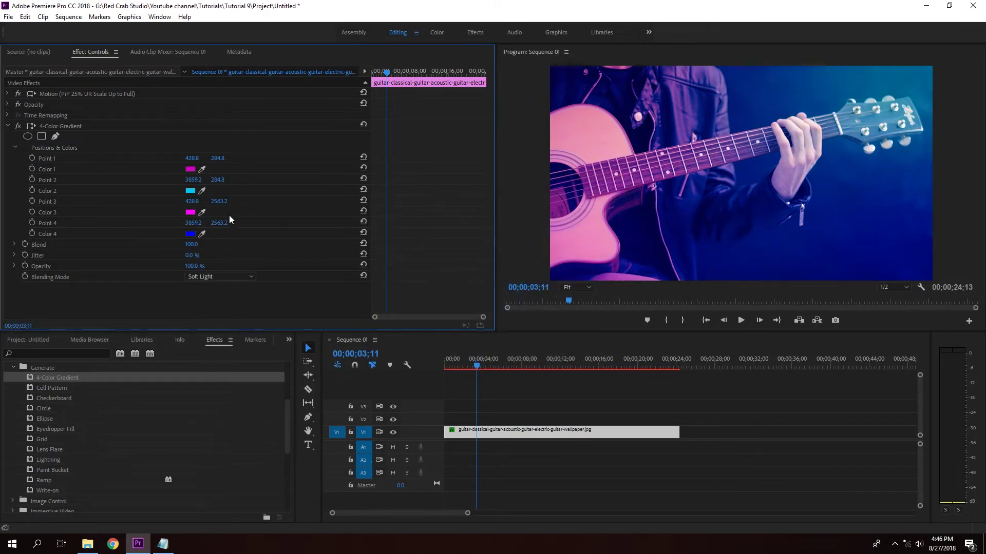
left_click(190, 212)
left_click(522, 258)
left_click(508, 313)
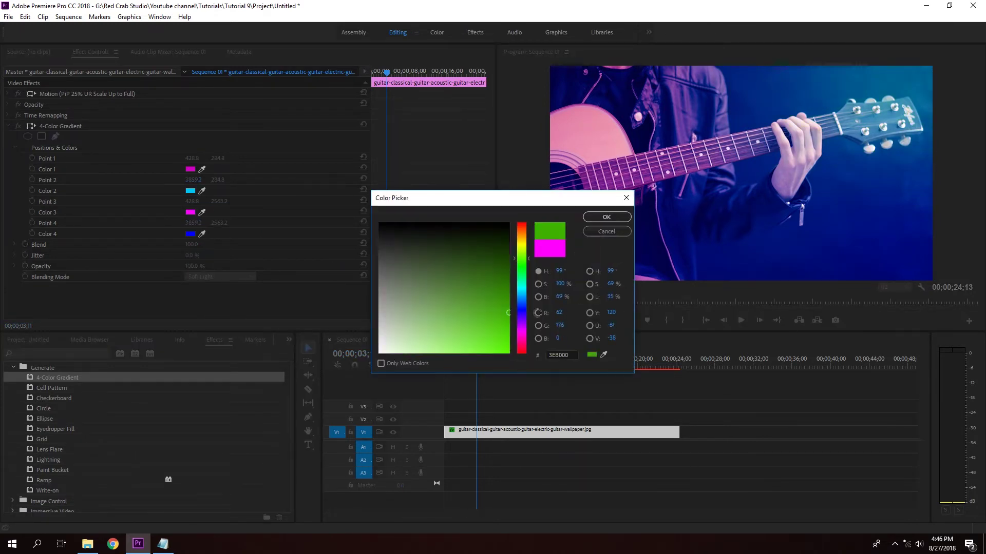
left_click(593, 218)
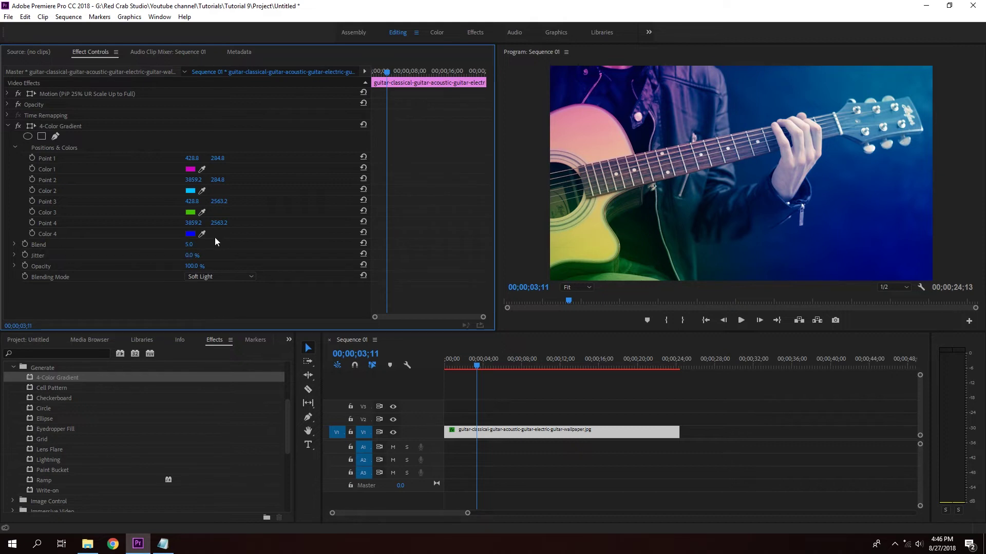
Raise the gradient Blend value, set Color 2 to red, and select the 4-Color Gradient effect
left_click_drag(191, 244, 266, 244)
mouse_move(191, 244)
left_mouse_down()
mouse_move(231, 244)
mouse_move(175, 244)
left_mouse_up()
left_click(190, 191)
key("Return")
mouse_move(192, 244)
left_mouse_down()
mouse_move(231, 256)
mouse_move(154, 274)
left_mouse_up()
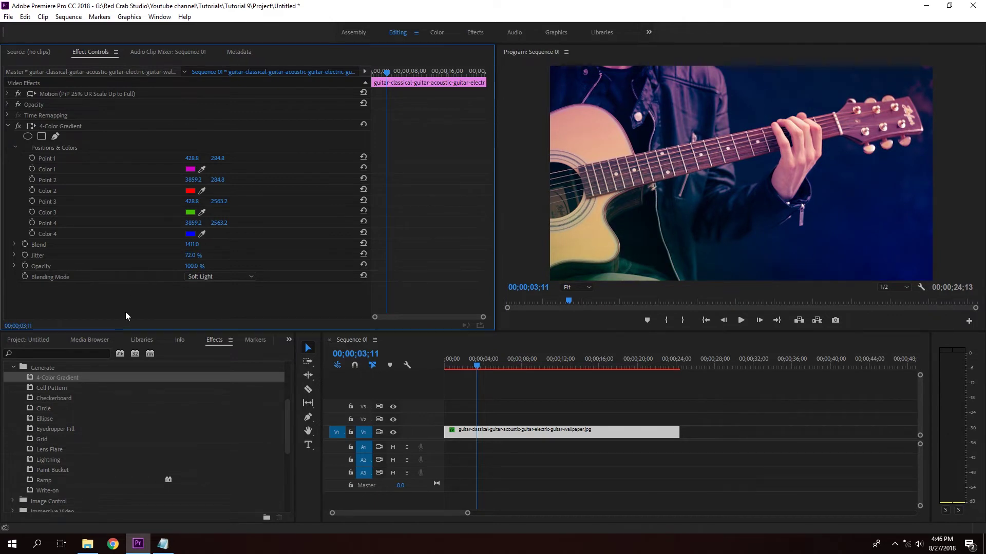
left_click(108, 132)
Delete the 4-Color Gradient and apply Lens Flare centred on the guitar headstock
key("Delete")
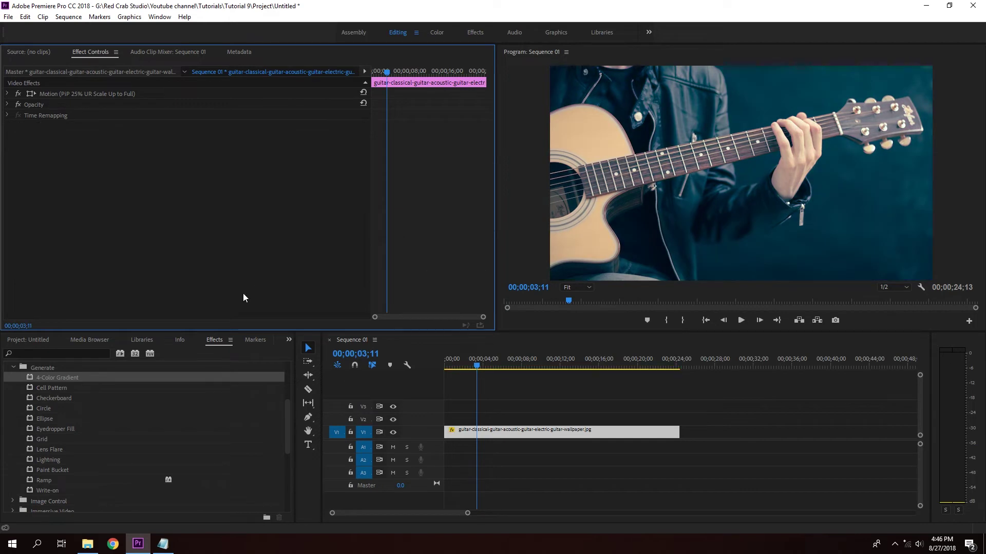
left_click_drag(46, 450, 541, 432)
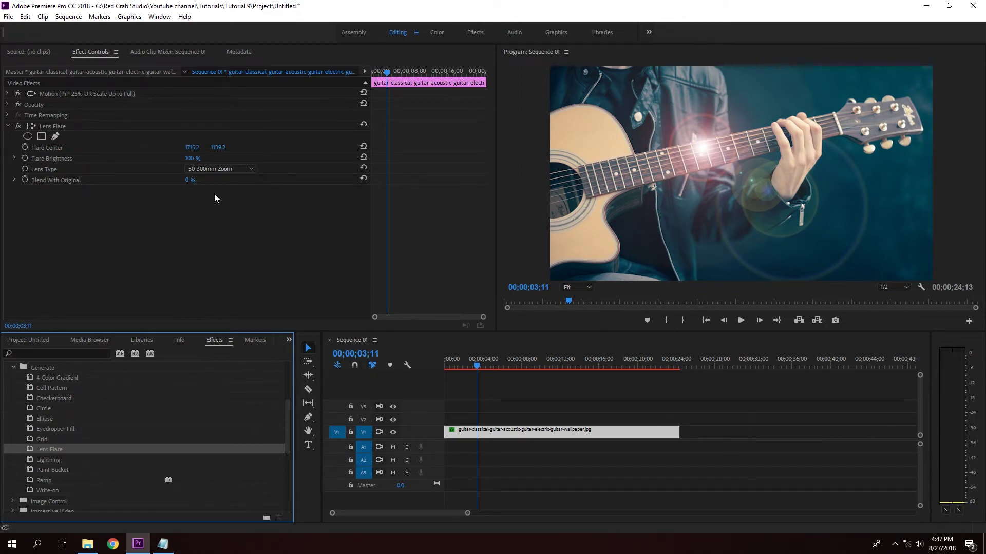
left_click_drag(193, 147, 236, 147)
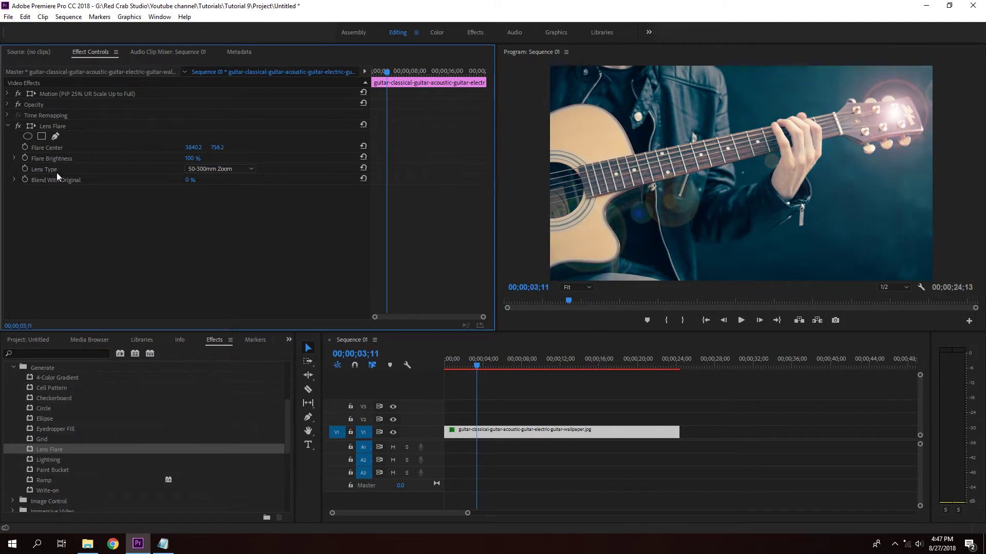
Compare 35mm and 105mm Prime lenses, raise flare brightness, and nudge its centre to 3991.2, 878.2
left_click(217, 169)
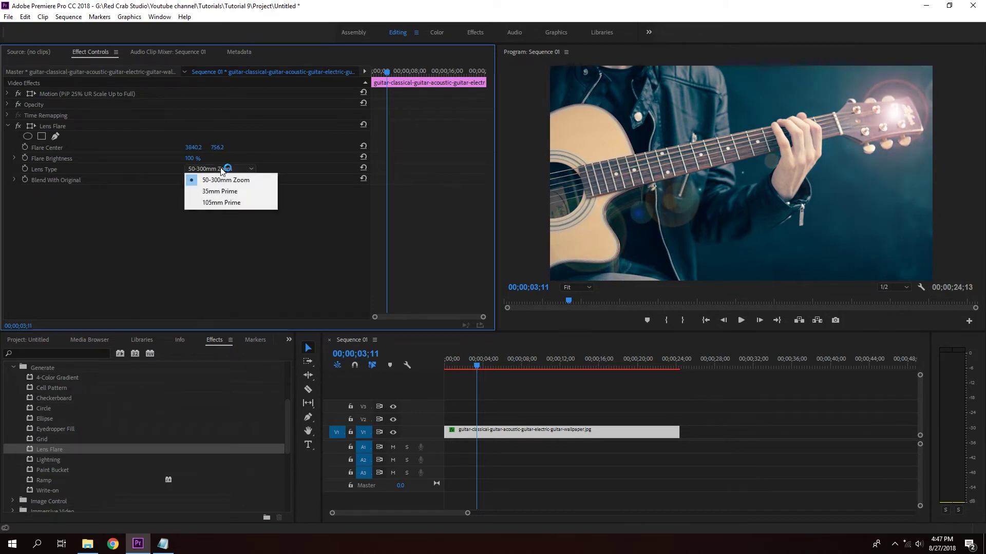
left_click(226, 192)
left_click(221, 171)
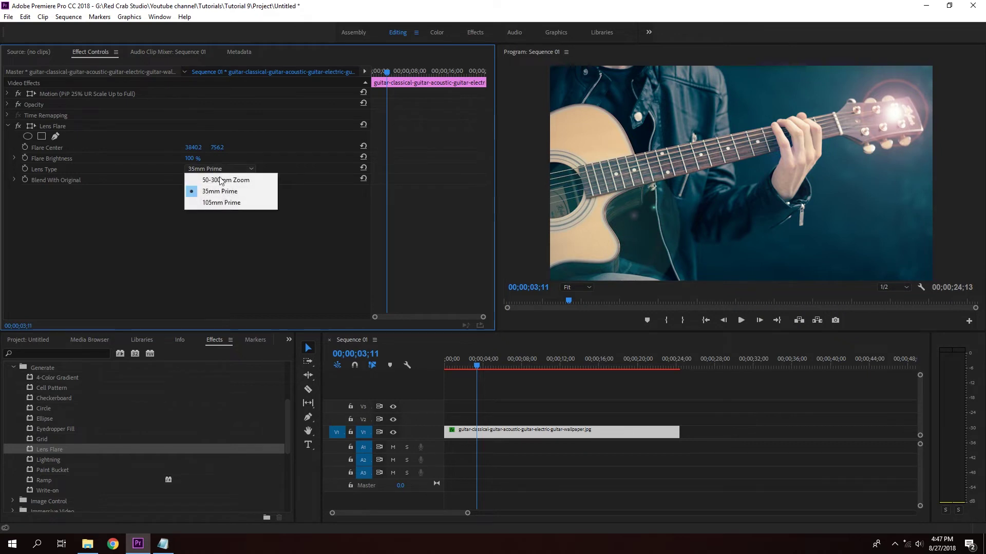
left_click(221, 200)
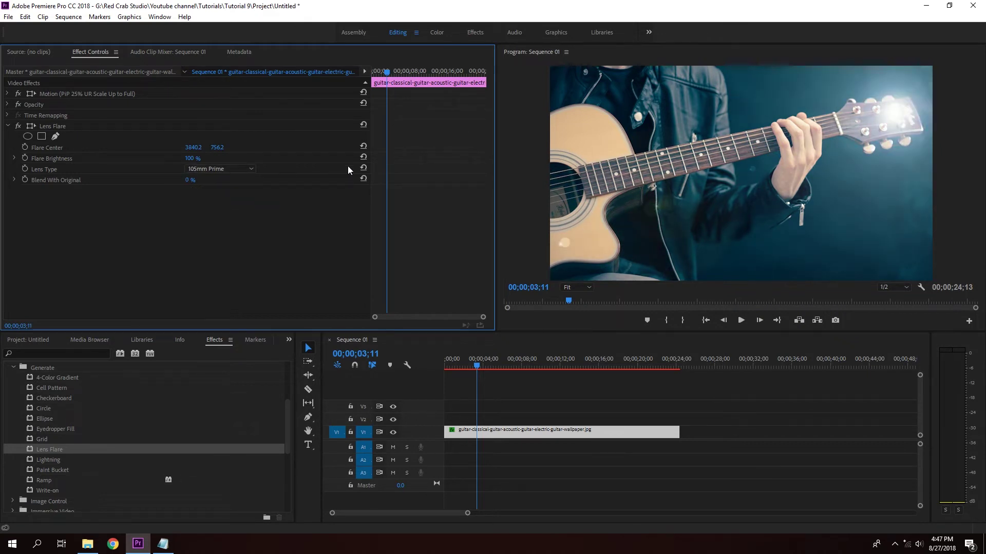
mouse_move(191, 158)
left_mouse_down()
mouse_move(246, 158)
mouse_move(209, 158)
left_mouse_up()
left_click_drag(188, 180, 188, 180)
mouse_move(193, 148)
left_mouse_down()
mouse_move(250, 147)
mouse_move(197, 193)
left_mouse_up()
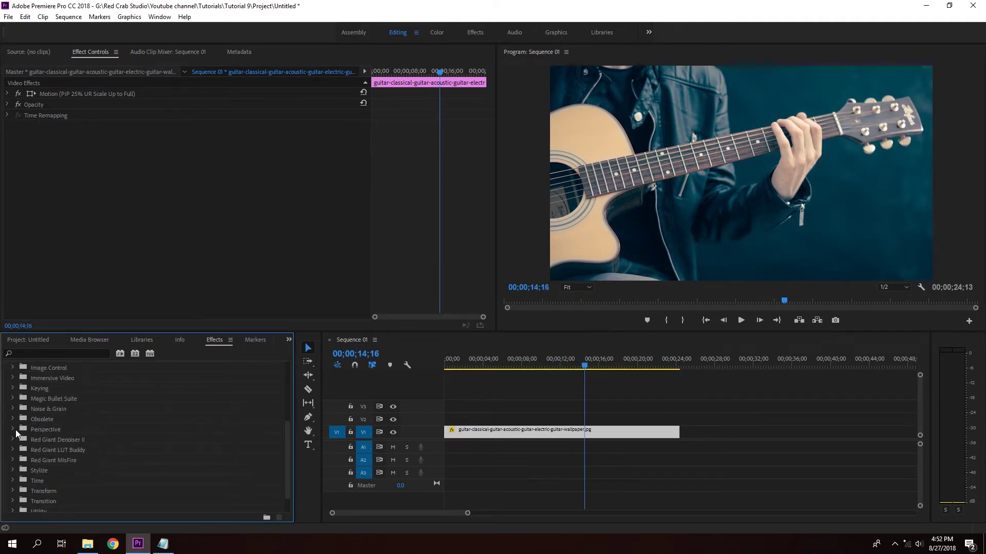
Apply Perspective > Basic 3D to the guitar clip and swivel it to 199°
left_click(13, 430)
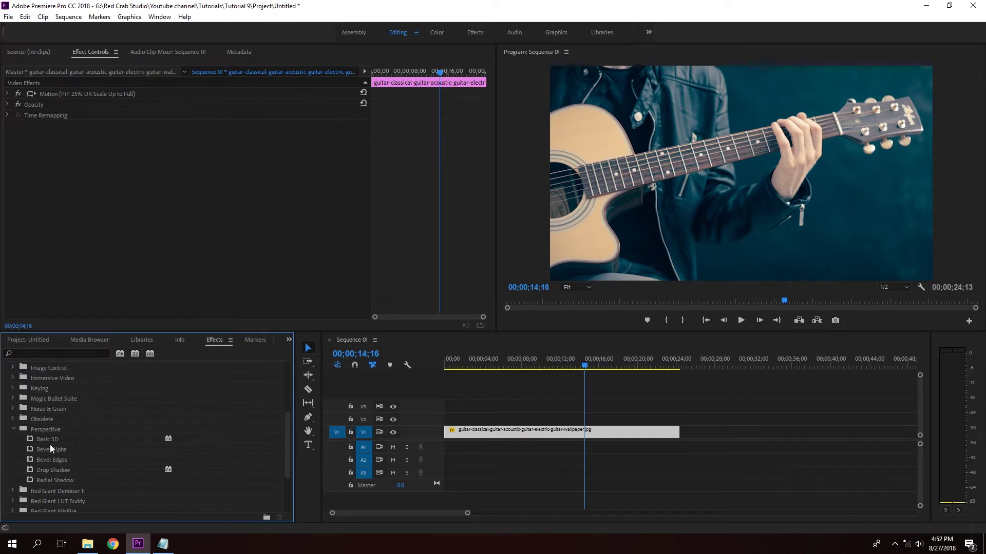
left_click_drag(47, 439, 572, 437)
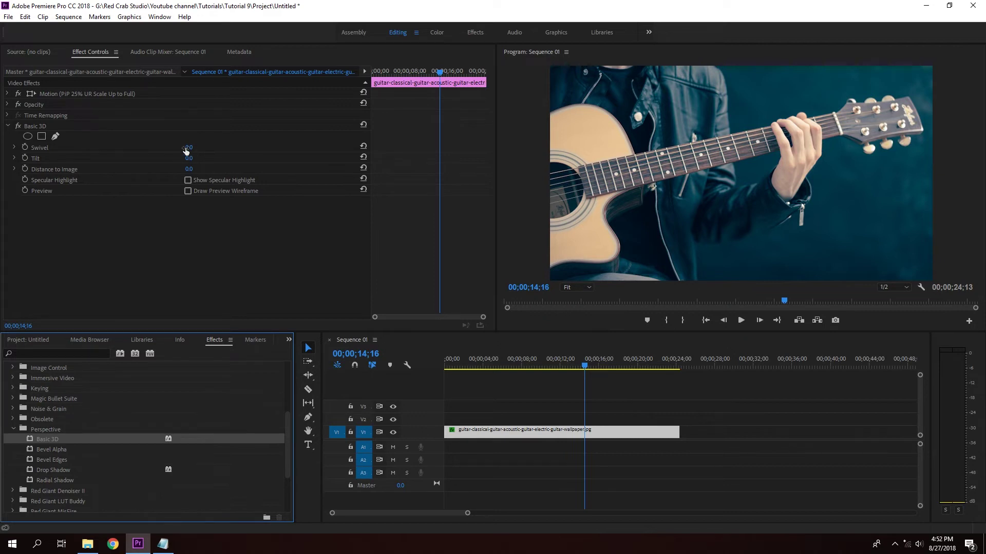
mouse_move(186, 150)
left_mouse_down()
mouse_move(317, 150)
mouse_move(244, 150)
left_mouse_up()
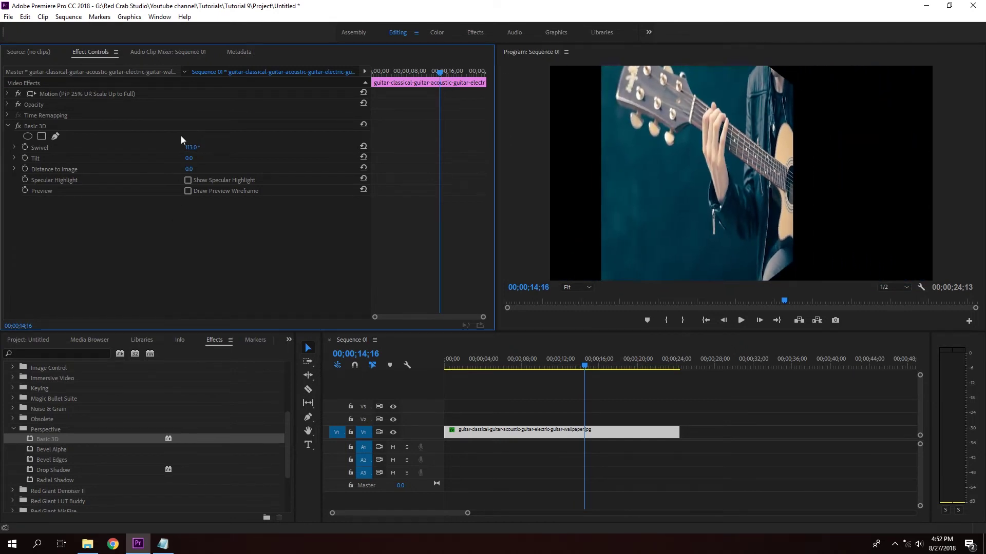
left_click_drag(194, 157, 96, 157)
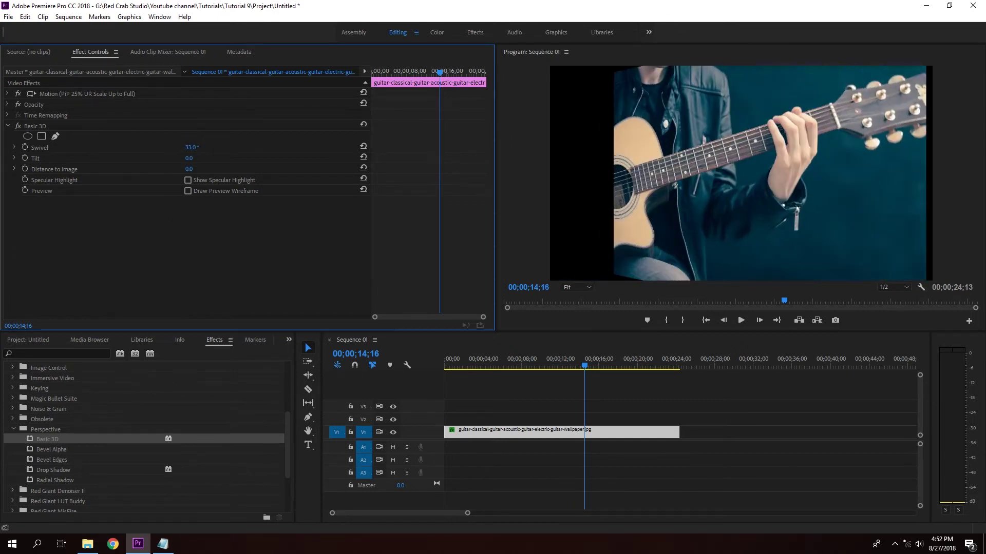
mouse_move(193, 147)
left_mouse_down()
mouse_move(144, 148)
mouse_move(209, 158)
mouse_move(137, 168)
mouse_move(282, 168)
left_mouse_up()
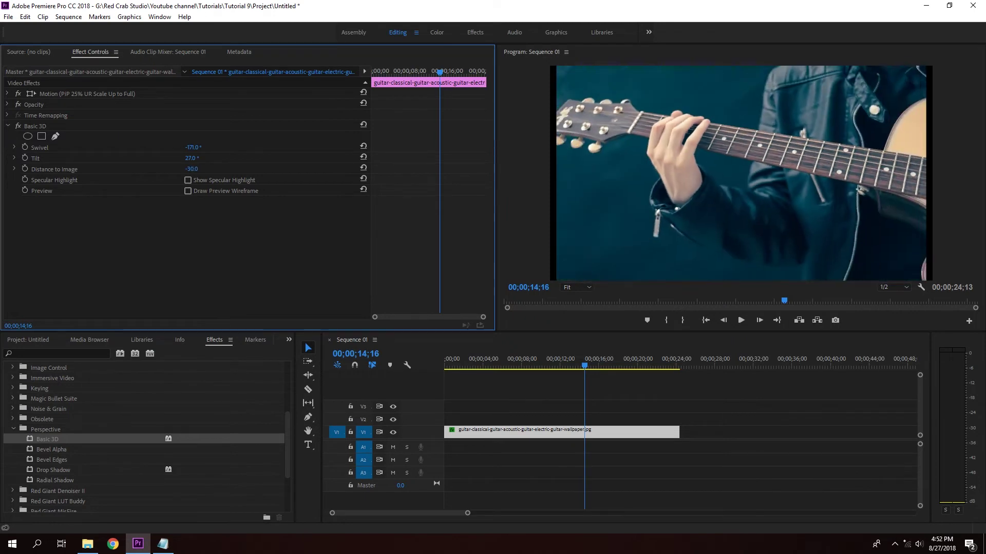
Turn on the specular highlight, tilt the image 17°, and push it back to distance 42
left_click_drag(190, 169, 193, 169)
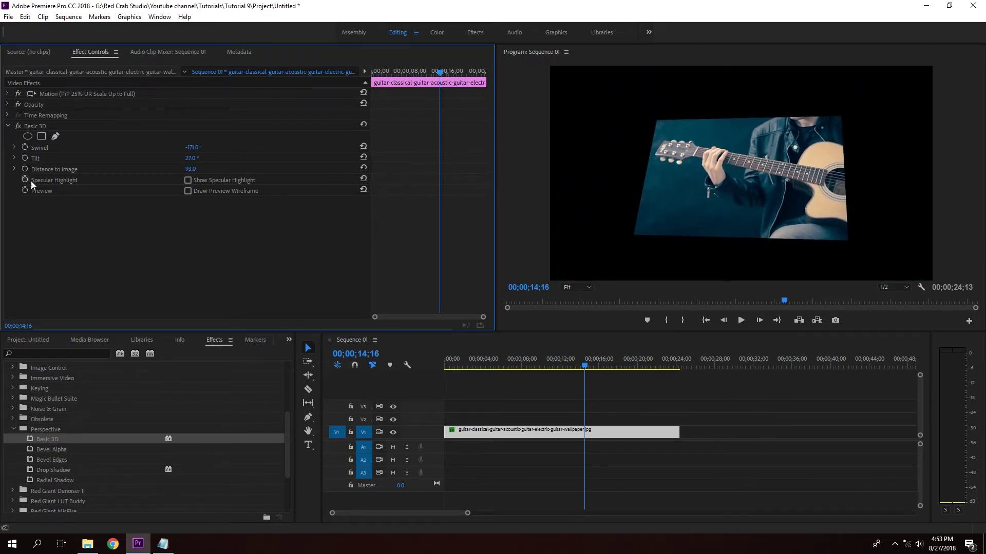
left_click(189, 181)
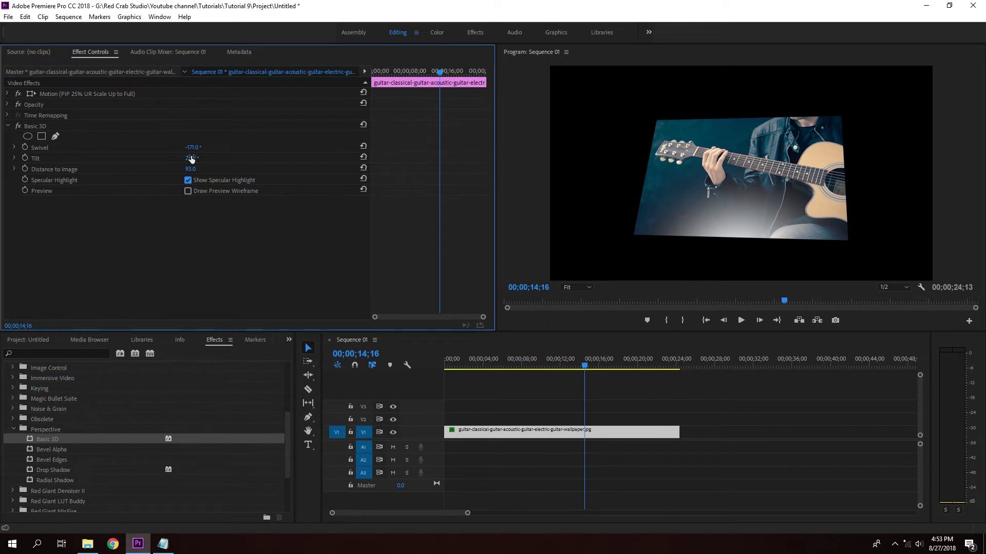
mouse_move(191, 158)
left_mouse_down()
mouse_move(174, 159)
mouse_move(212, 159)
mouse_move(172, 158)
mouse_move(246, 147)
mouse_move(189, 147)
left_mouse_up()
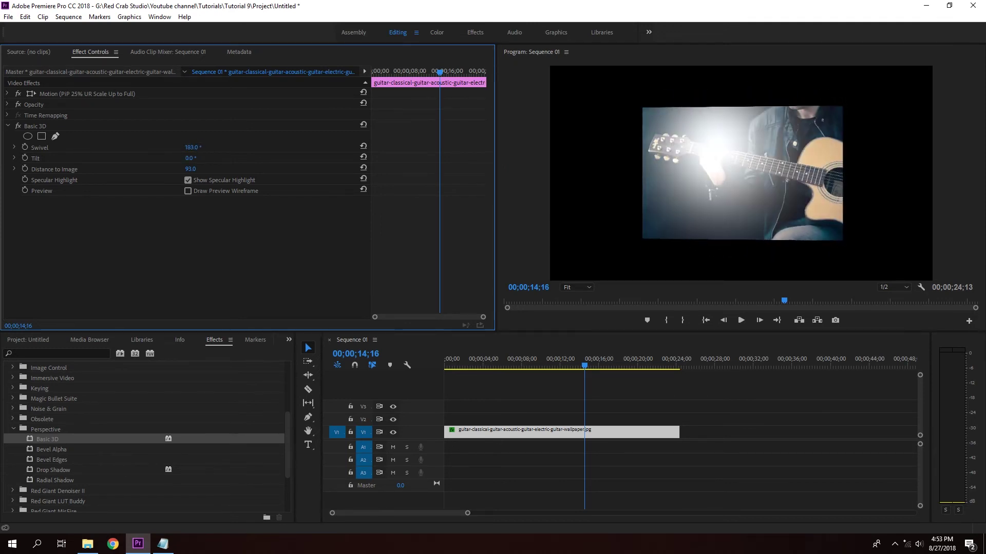
mouse_move(190, 158)
left_mouse_down()
mouse_move(204, 170)
mouse_move(159, 169)
mouse_move(172, 169)
left_mouse_up()
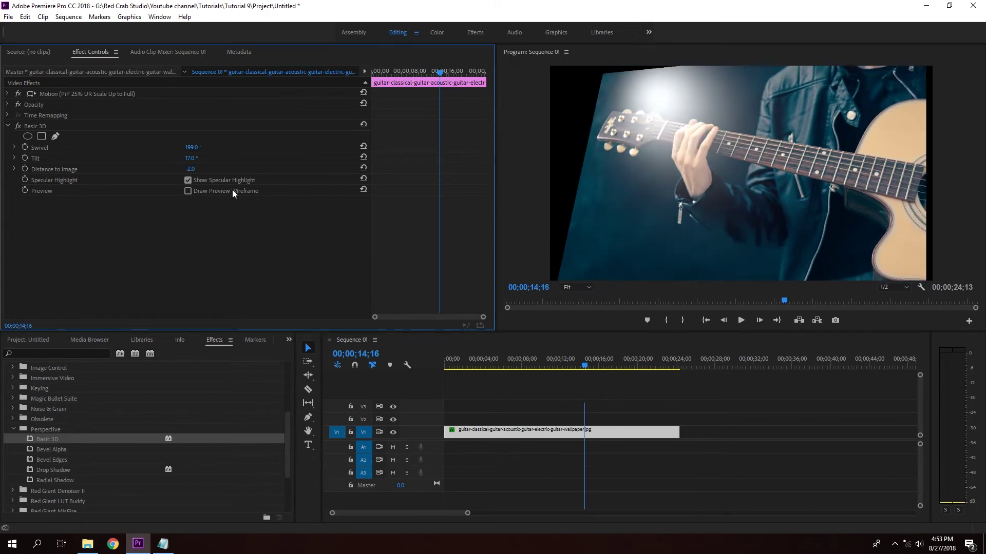
left_click(491, 361)
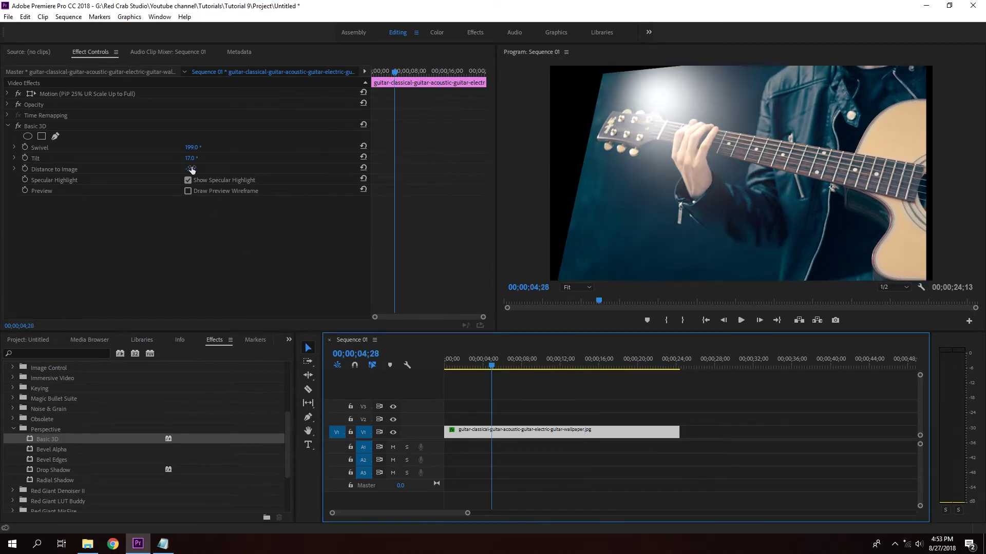
left_click_drag(191, 169, 214, 169)
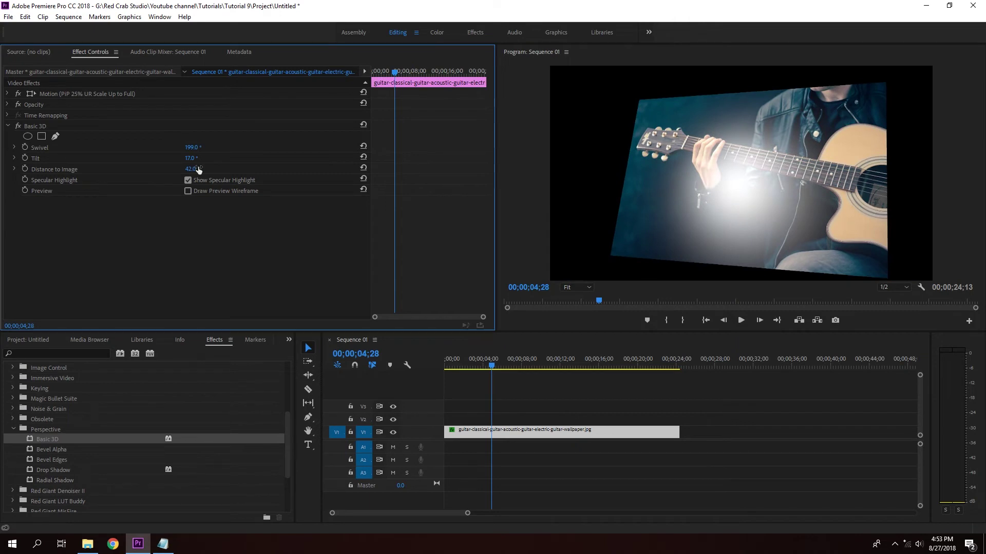
Keyframe Swivel, Tilt and Distance, then lower Swivel at about 10 seconds for a second keyframe
left_click(25, 168)
left_click(25, 158)
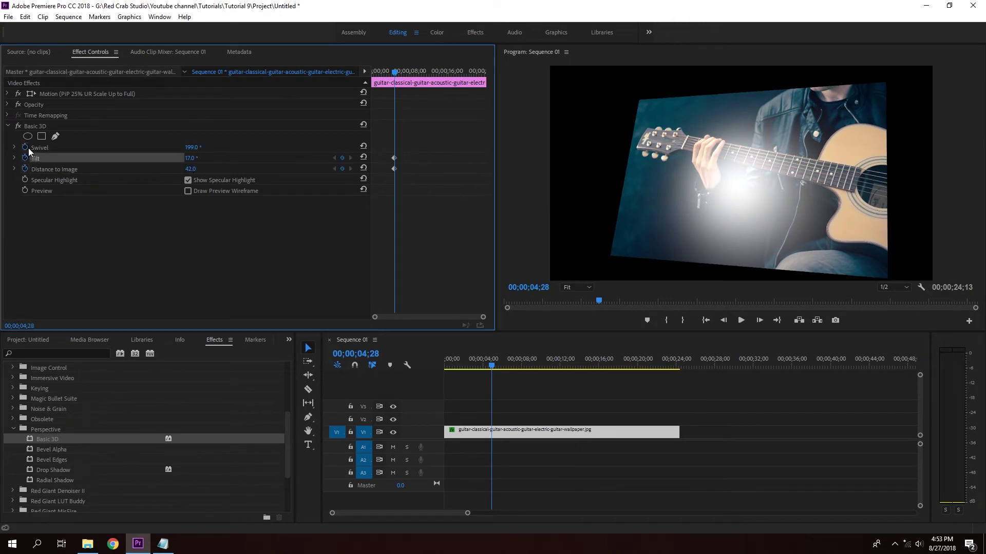
left_click(25, 148)
left_click_drag(396, 72, 418, 72)
mouse_move(191, 147)
left_mouse_down()
mouse_move(176, 147)
mouse_move(187, 158)
left_mouse_up()
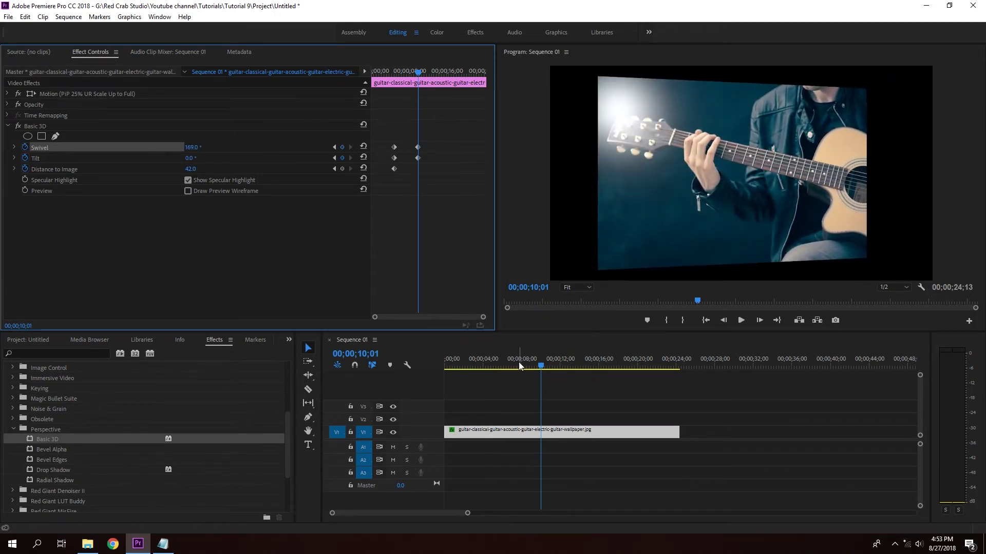
Play and scrub through the 3D animation, then delete Basic 3D
left_click(666, 460)
key("space")
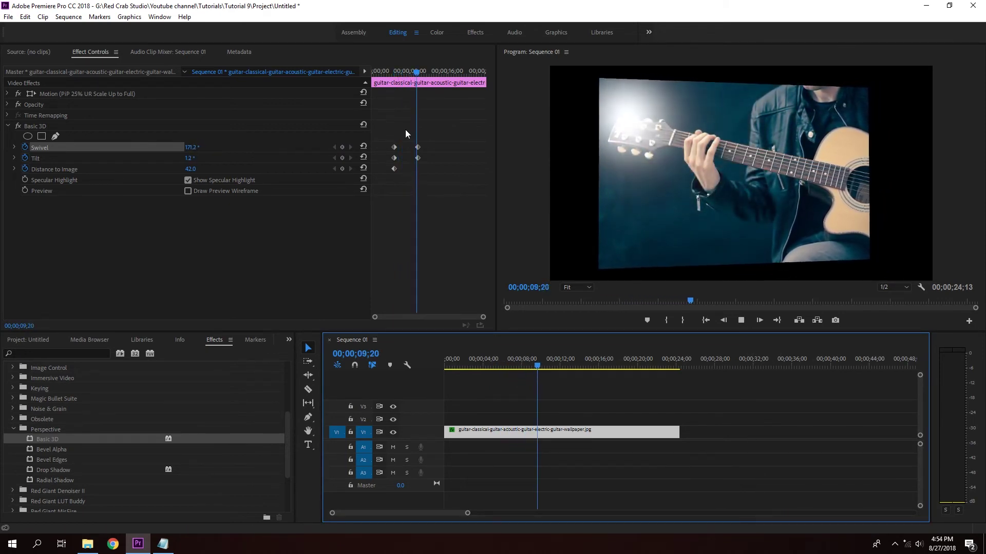
key("space")
left_click(390, 72)
left_click_drag(391, 75, 395, 98)
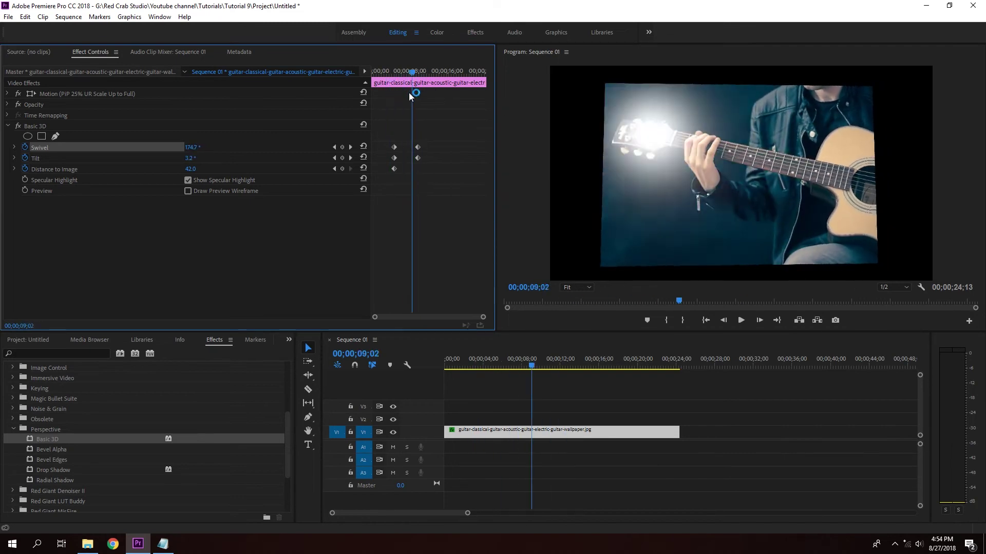
left_click_drag(442, 145, 359, 204)
left_click(46, 126)
key("Delete")
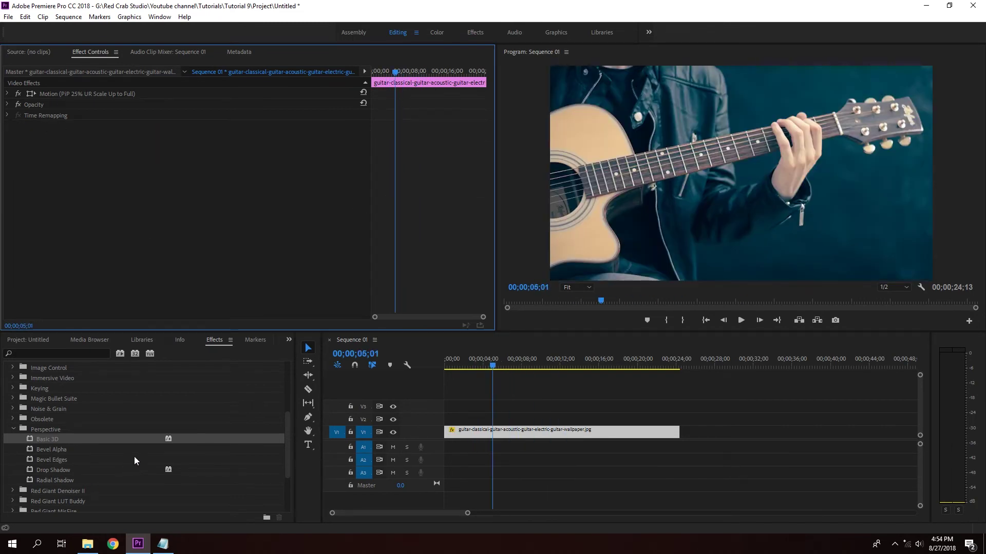
Add a white 'RED CRAB' text title over the guitar footage
left_click(57, 471)
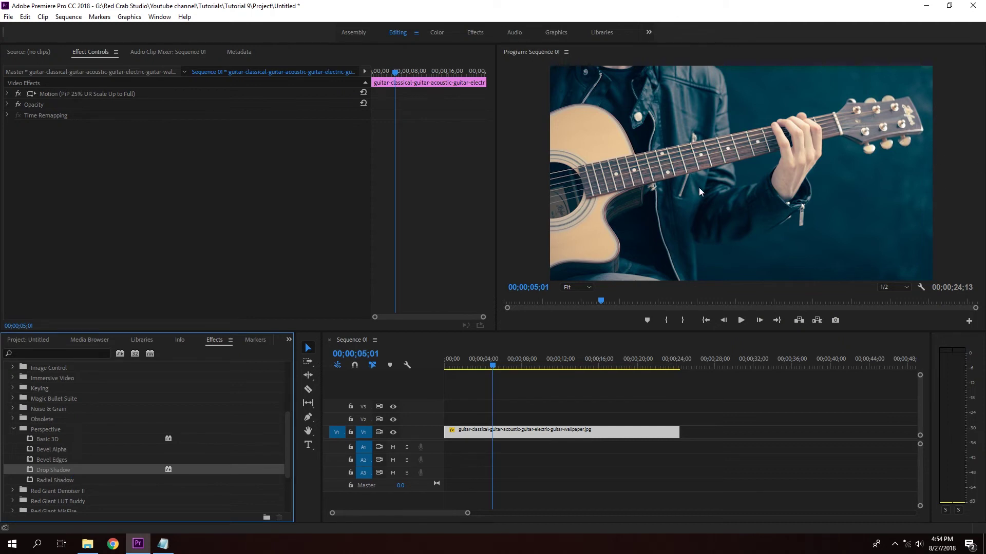
left_click(492, 398)
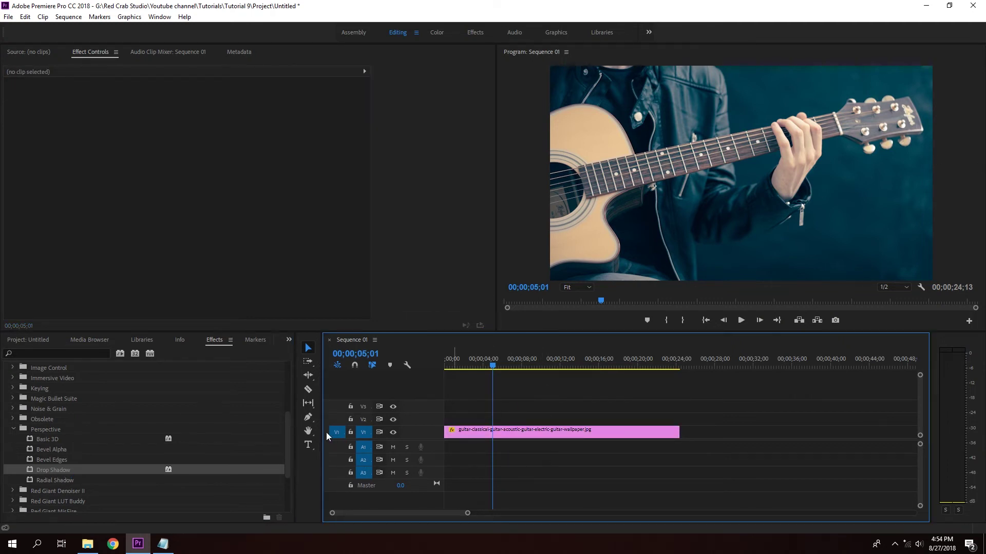
left_click(310, 445)
left_click(706, 154)
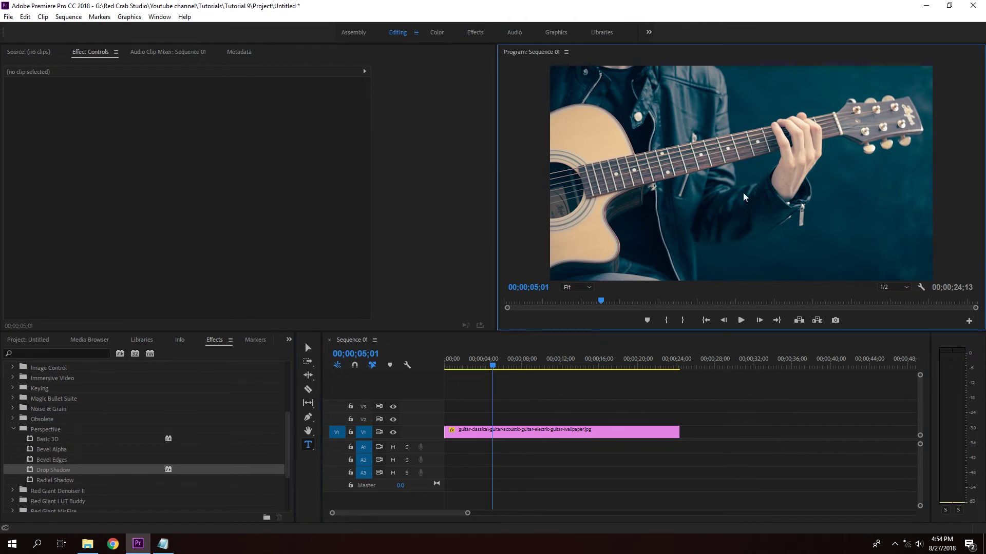
type("RED C")
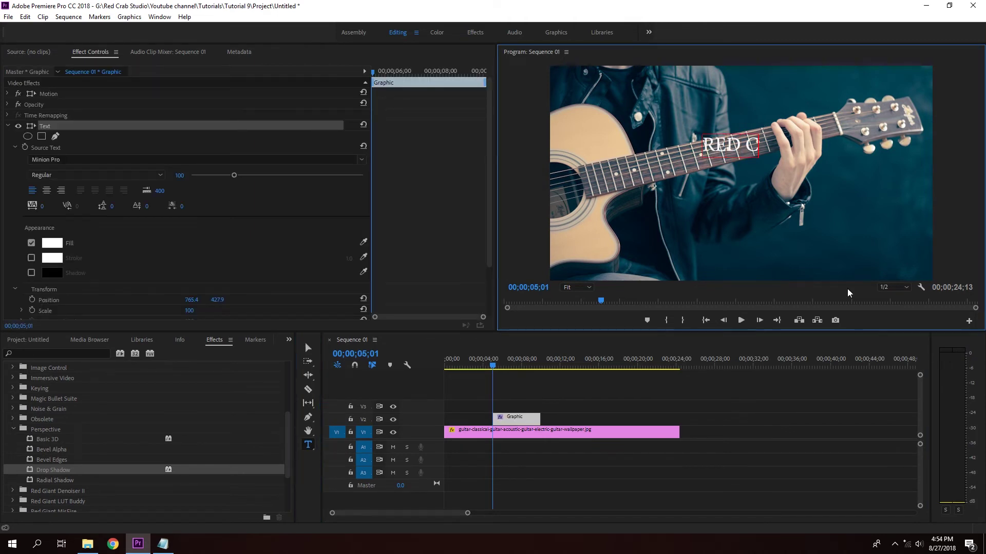
type("RAB")
Enlarge the RED CRAB title to size 241, move it lower, and apply Drop Shadow
left_click_drag(234, 175, 296, 181)
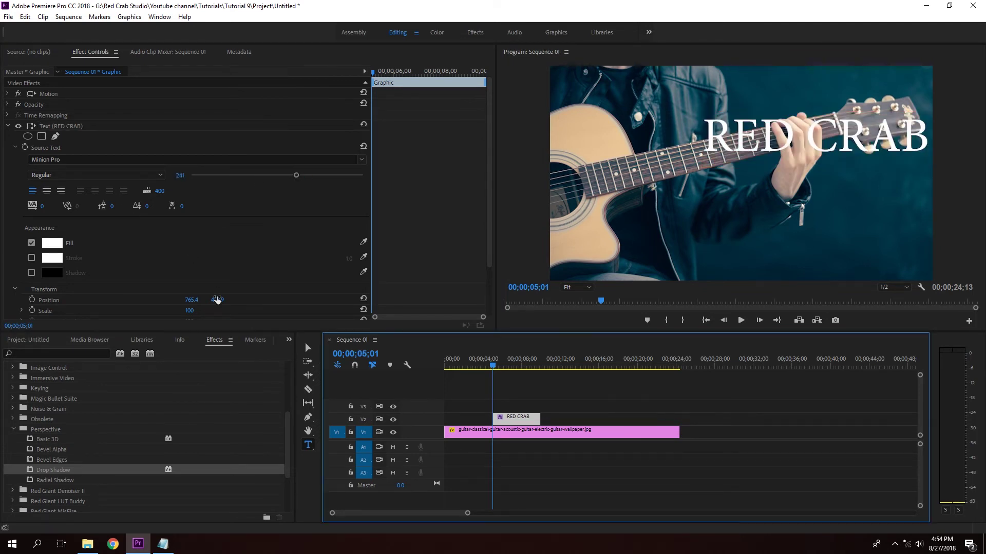
left_click_drag(734, 138, 734, 190)
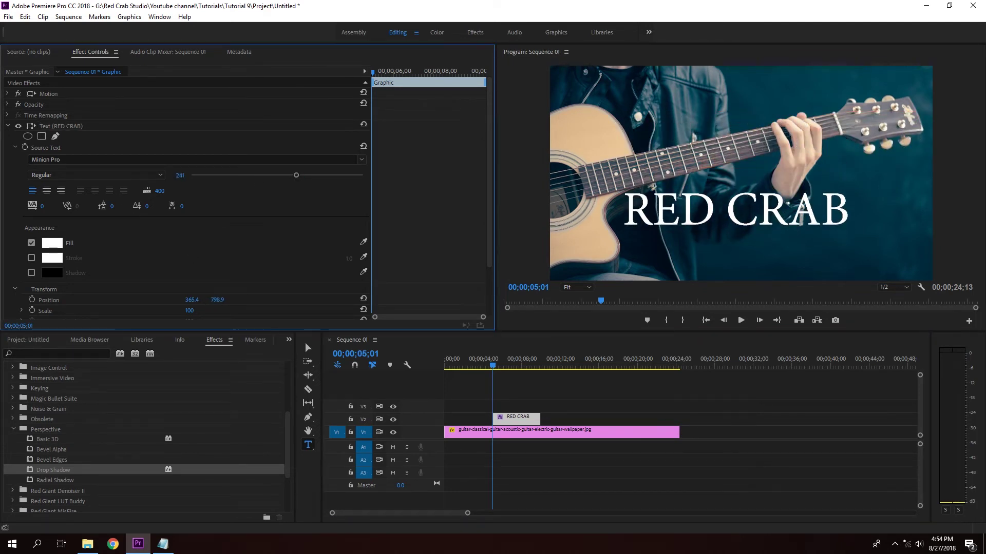
left_click(584, 467)
left_click(514, 418)
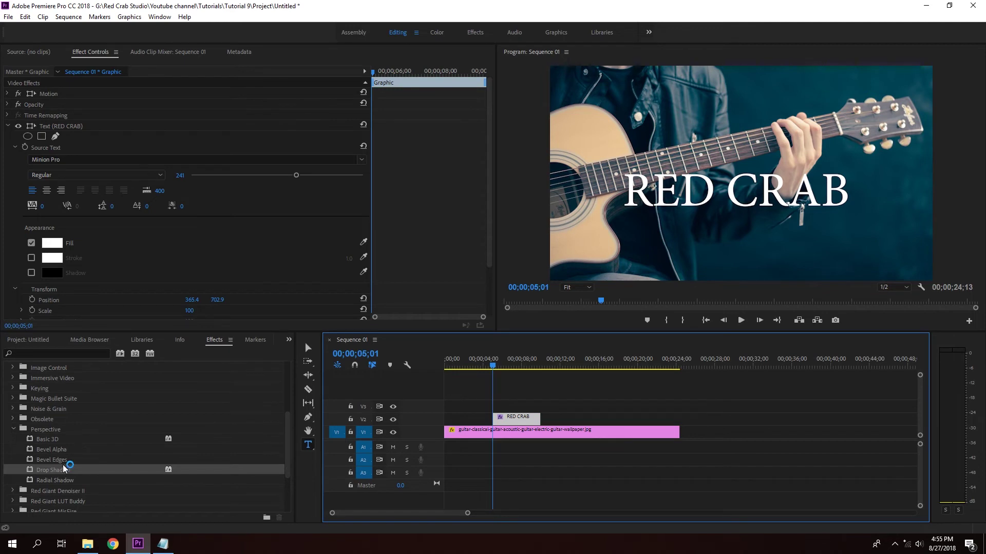
left_click_drag(62, 470, 510, 424)
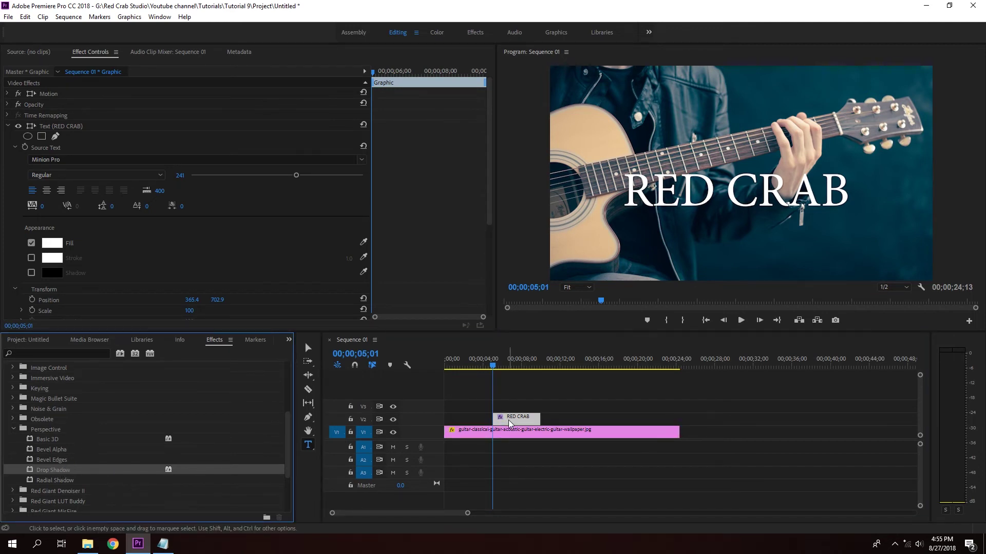
scroll(257, 272, "down", 1)
Raise the title's drop shadow opacity to 78% and shorten its distance to 24
left_click(9, 107)
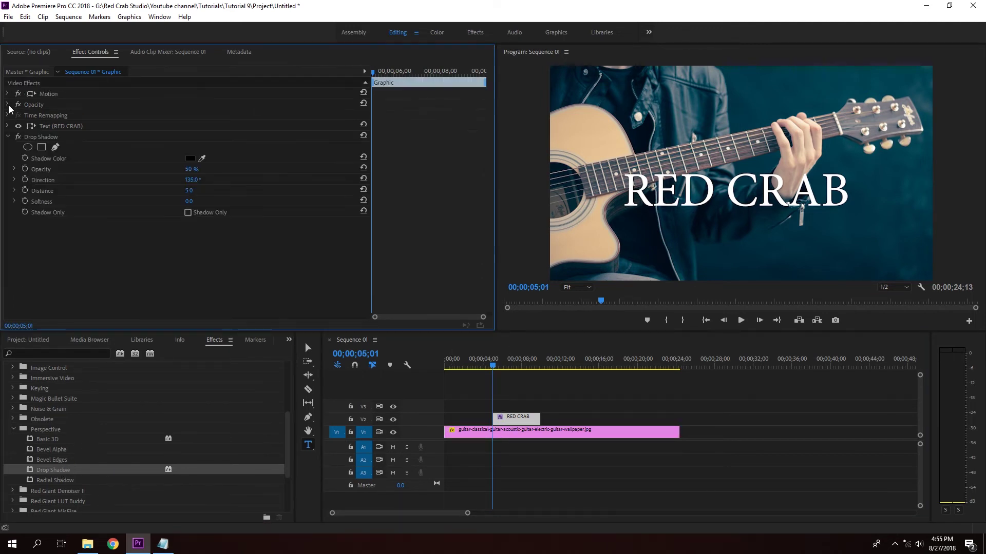
left_click(10, 136)
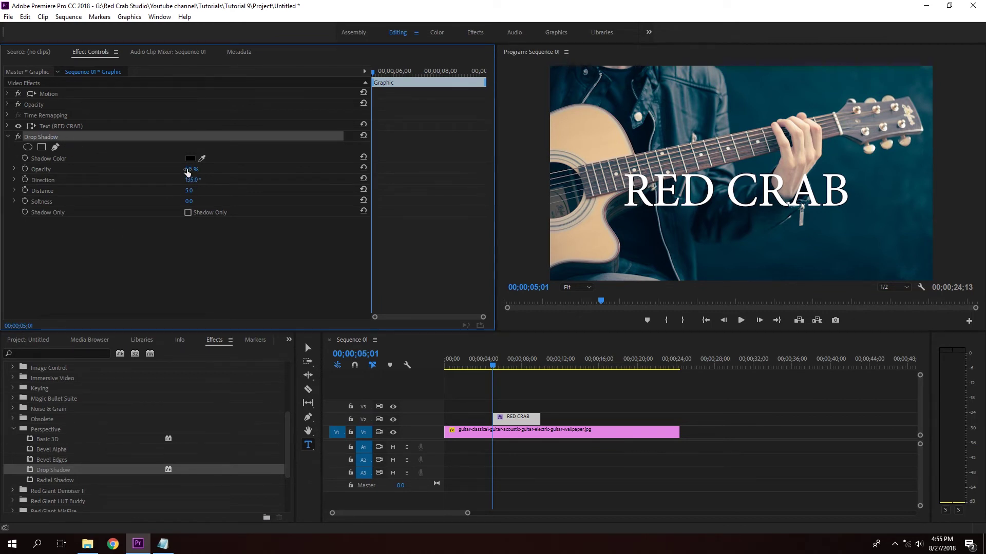
mouse_move(187, 173)
left_mouse_down()
mouse_move(216, 191)
mouse_move(169, 191)
mouse_move(194, 169)
mouse_move(138, 180)
mouse_move(154, 179)
left_mouse_up()
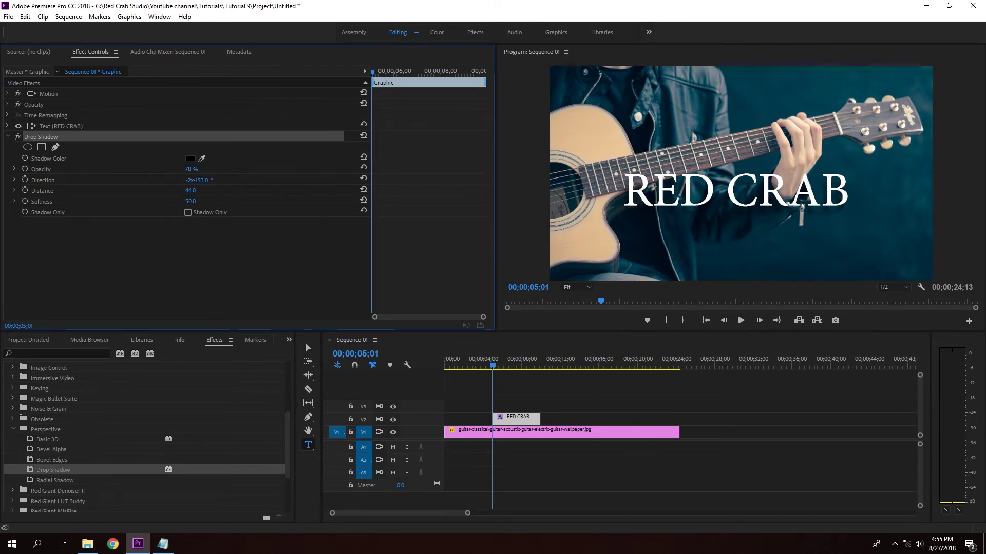
left_click_drag(190, 191, 176, 190)
left_click_drag(190, 191, 185, 190)
Replace the guitar clip on V1 with Screenshot (8).png, extended to about 22 seconds
left_click(521, 466)
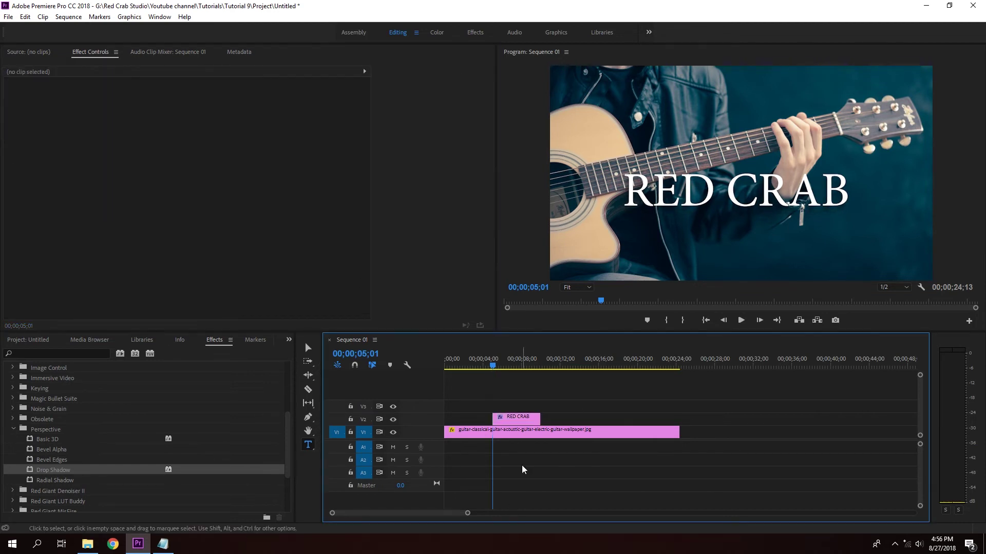
left_click(522, 431)
left_click(33, 340)
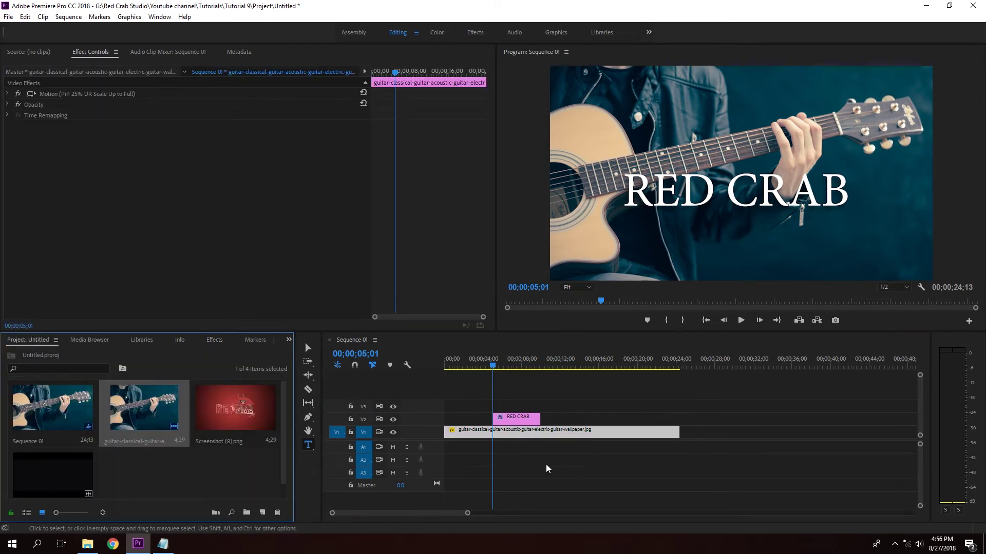
left_click(548, 433)
key("Delete")
mouse_move(221, 416)
left_mouse_down()
mouse_move(477, 441)
mouse_move(450, 433)
mouse_move(654, 433)
left_mouse_up()
left_click(477, 433)
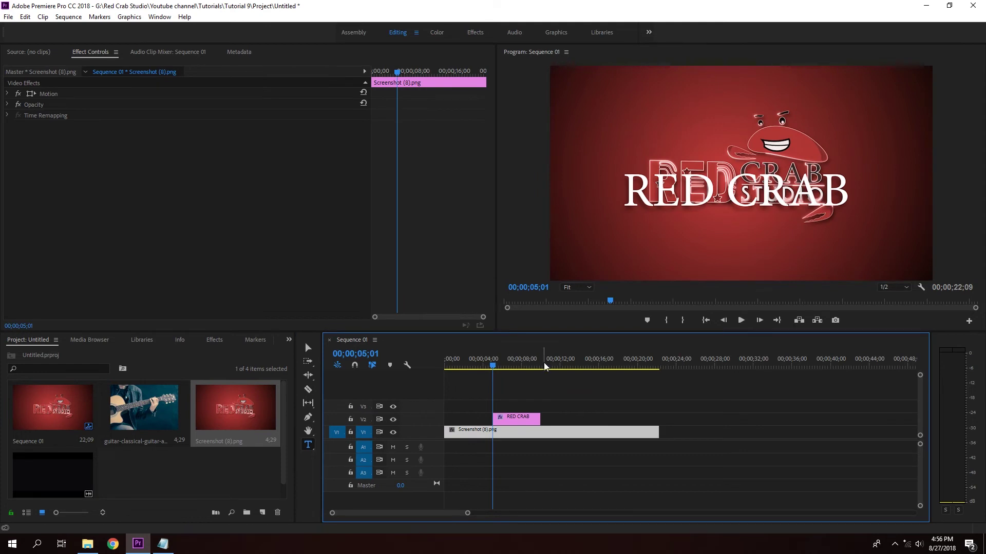
Move the RED CRAB title to Position Y 933.9 and turn its shadow to -146°
left_click(513, 365)
left_click(405, 396)
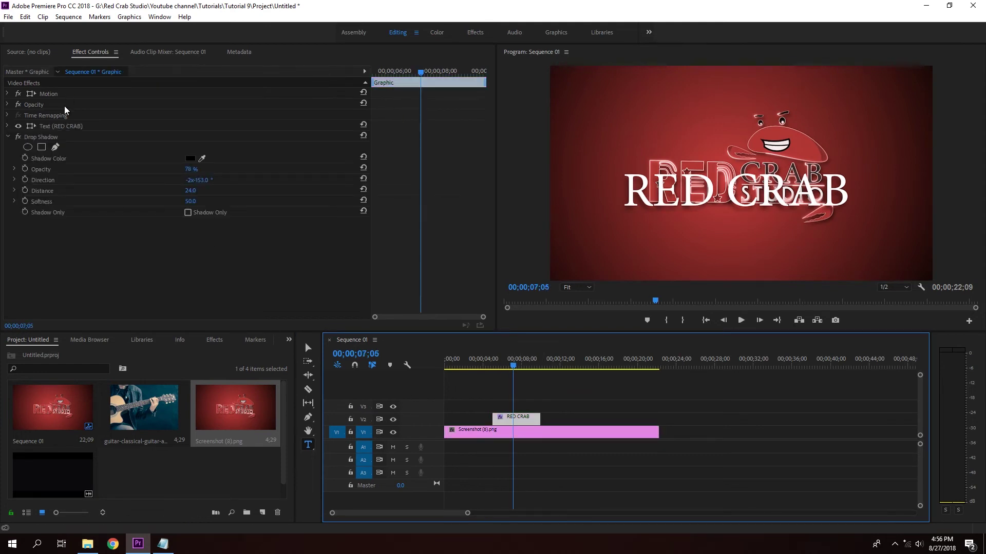
left_click(8, 127)
left_click(8, 126)
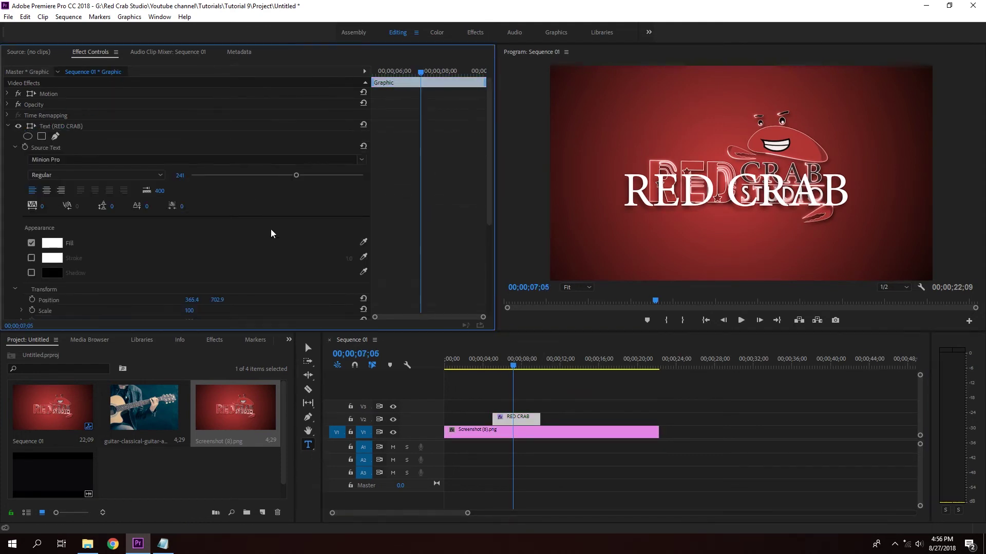
left_click_drag(218, 299, 323, 300)
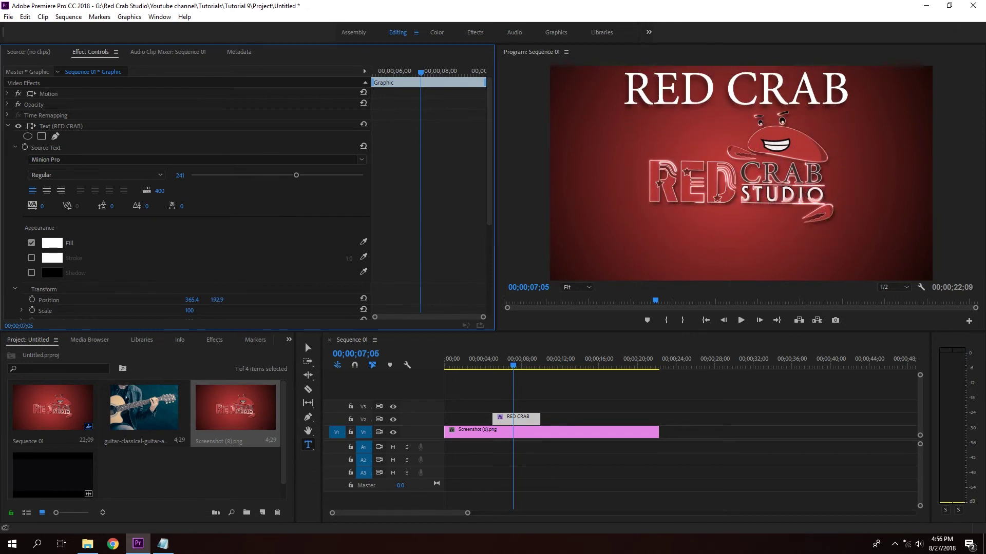
left_click_drag(217, 299, 221, 300)
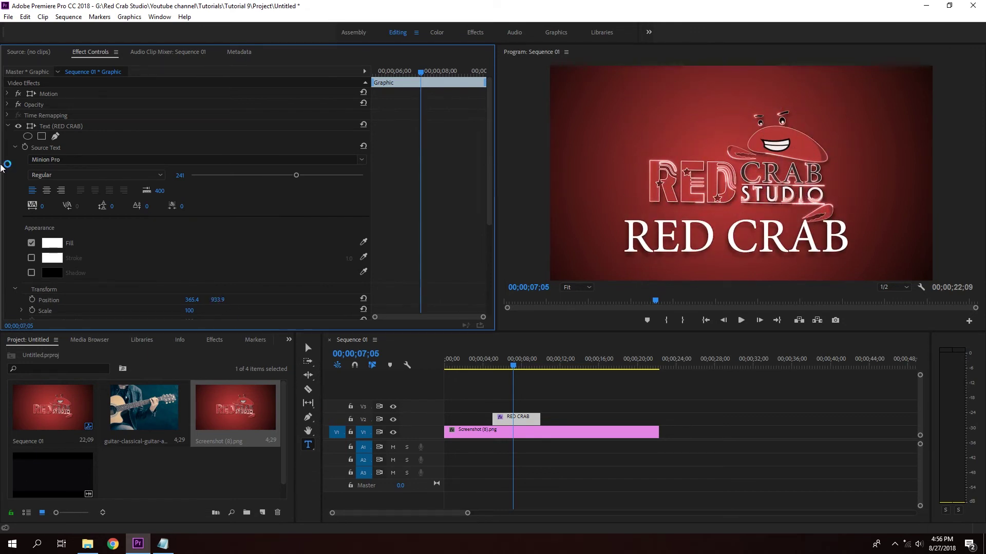
left_click(7, 126)
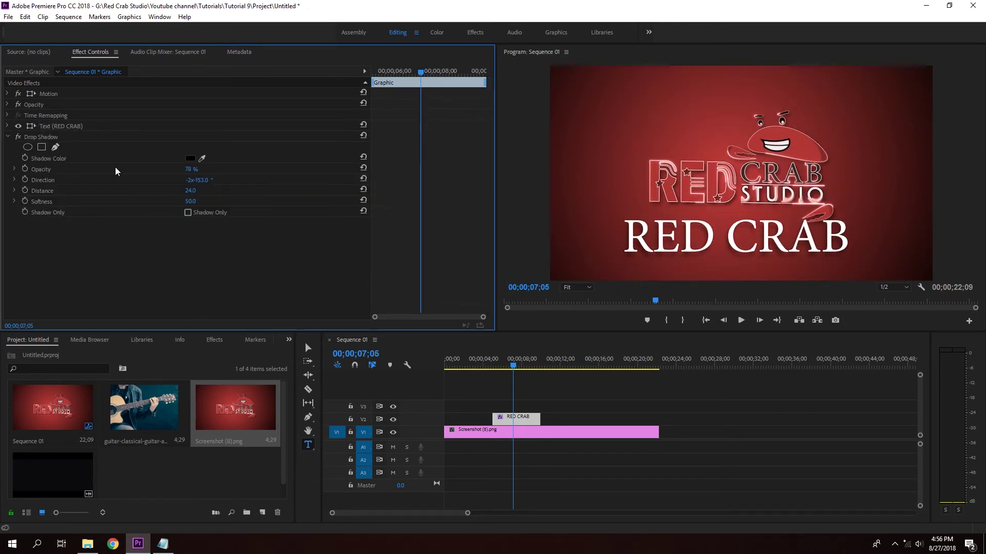
left_click_drag(184, 185, 236, 180)
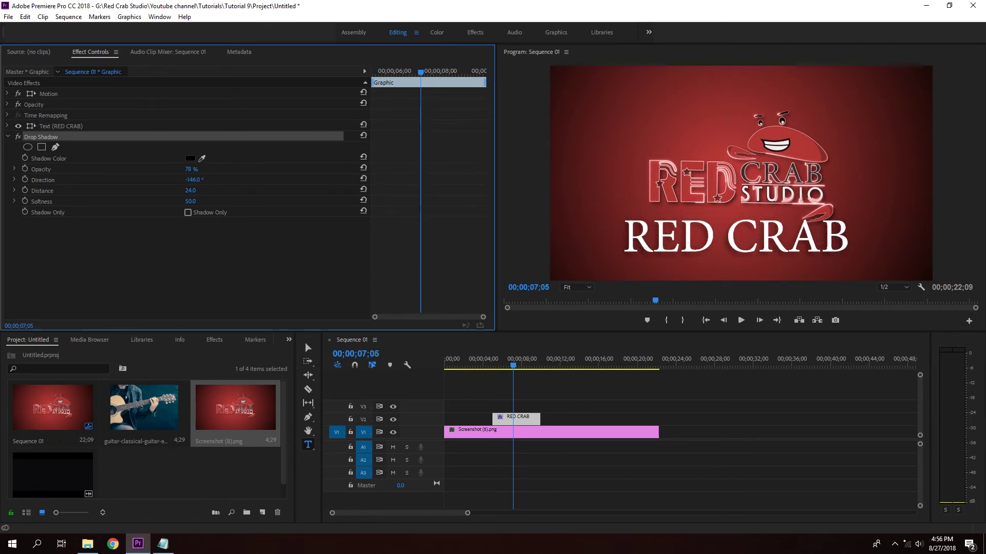
Adjust the title's drop shadow softness, undoing a first try before lowering it again
left_click_drag(190, 201, 193, 200)
key("ctrl+z")
mouse_move(190, 201)
left_mouse_down()
mouse_move(175, 201)
mouse_move(210, 180)
mouse_move(189, 168)
mouse_move(185, 202)
mouse_move(244, 225)
left_mouse_up()
Apply the Stylize > Mosaic effect to the RED CRAB title clip
left_click(213, 340)
left_click(57, 140)
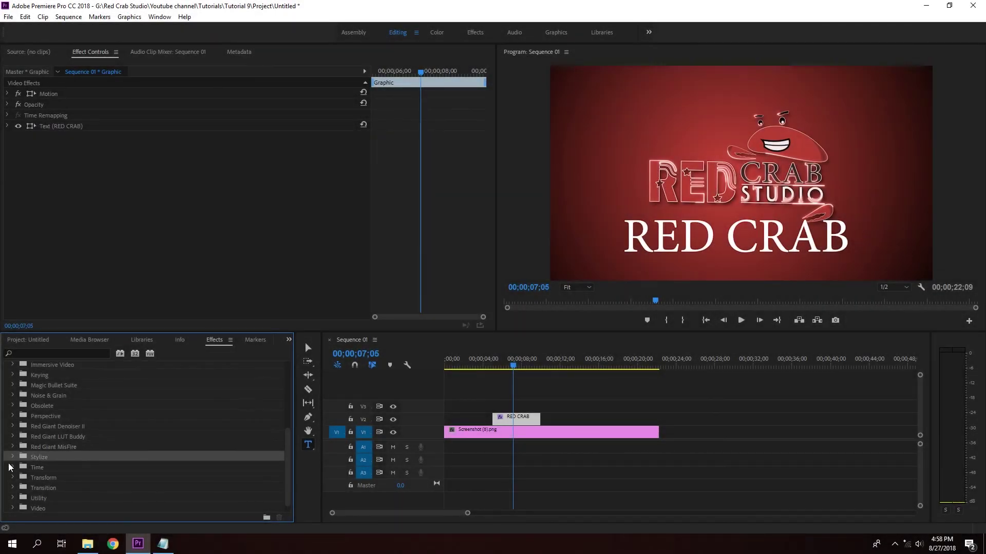
left_click(14, 459)
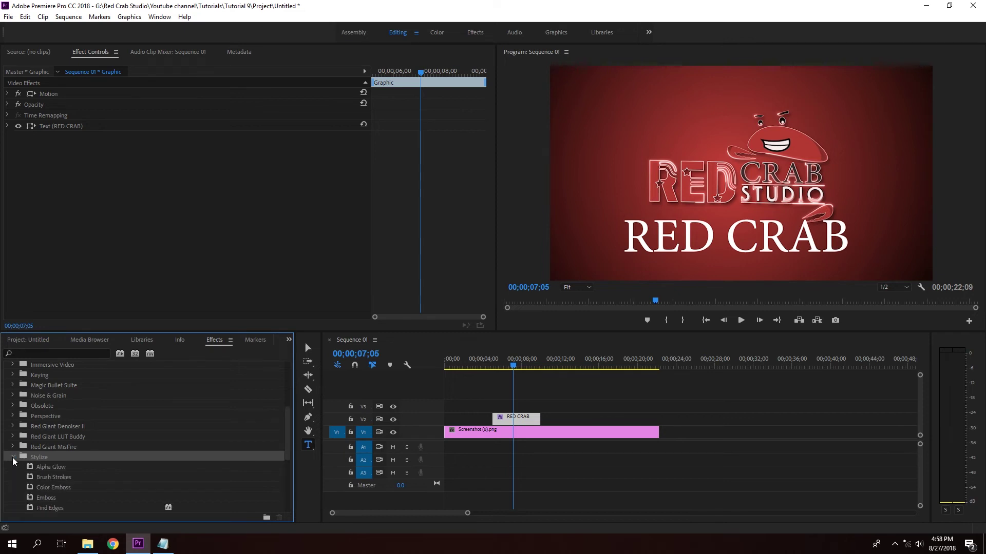
scroll(165, 448, "down", 2)
scroll(164, 451, "down", 1)
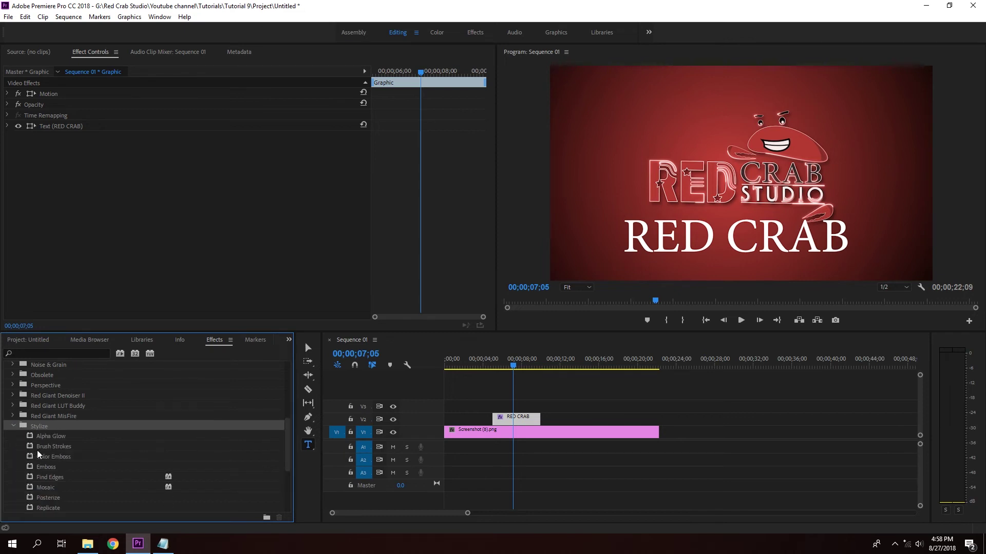
scroll(88, 483, "down", 2)
left_click_drag(36, 467, 524, 421)
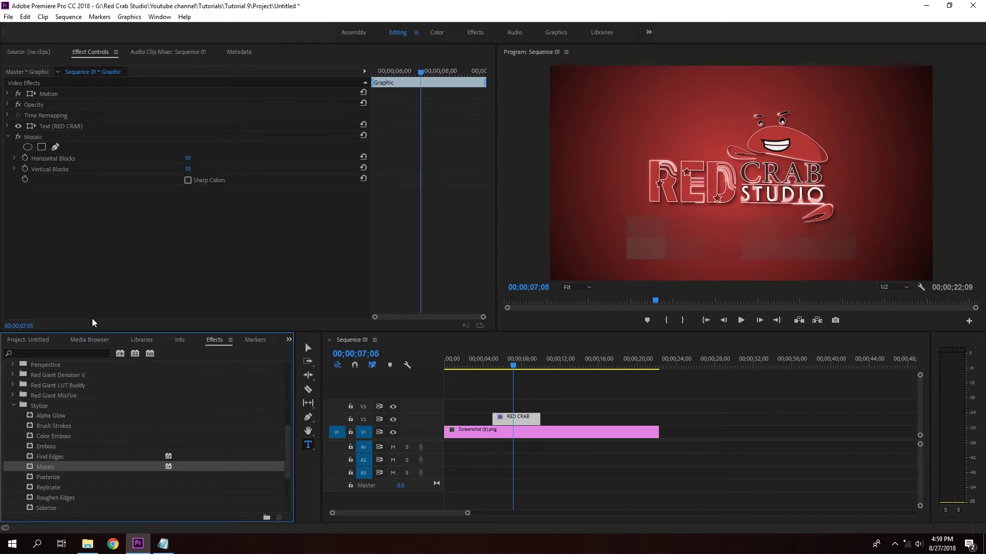
Set Mosaic to 54×144 blocks, then delete the RED CRAB title clip
left_click_drag(188, 157, 257, 169)
mouse_move(188, 169)
left_mouse_down()
mouse_move(177, 158)
mouse_move(203, 158)
left_mouse_up()
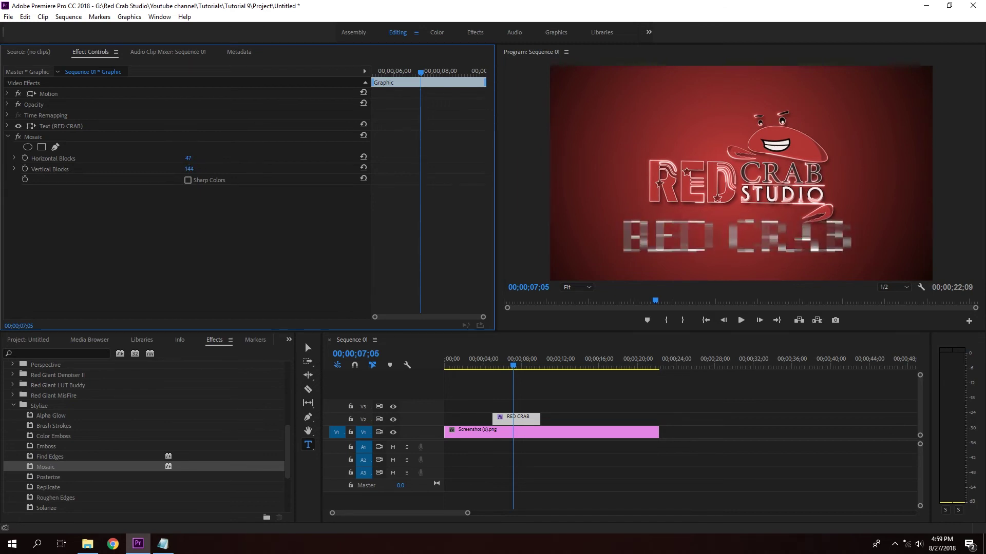
left_click(511, 424)
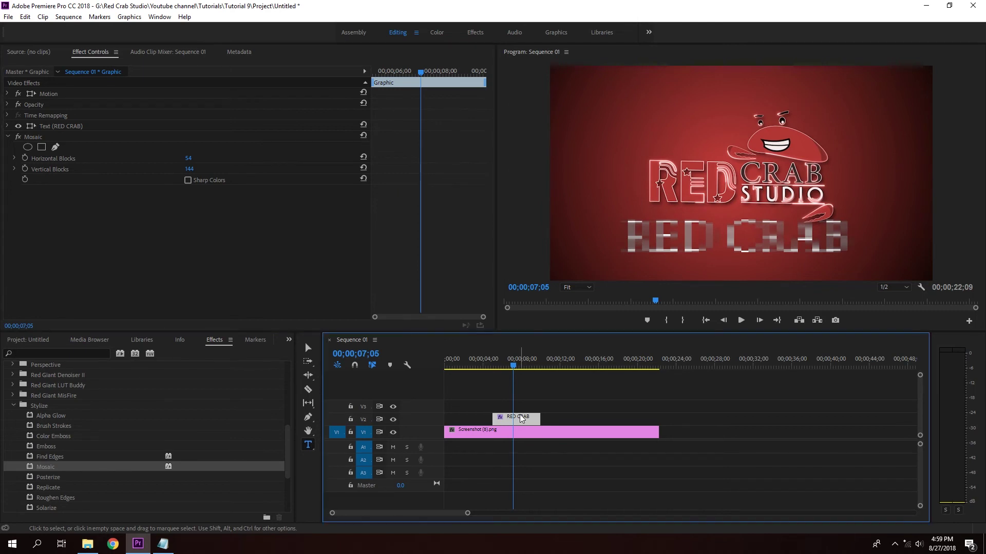
key("Delete")
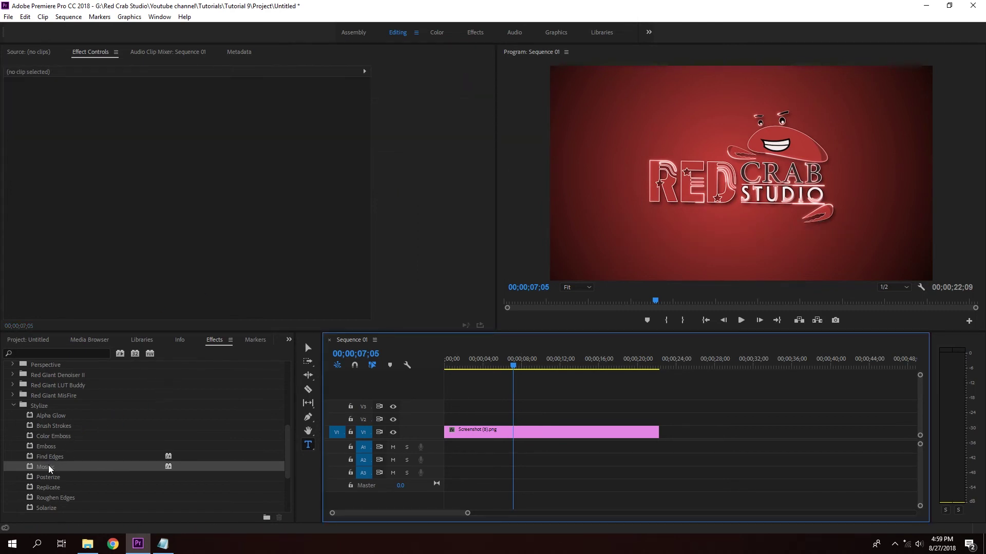
left_click_drag(56, 467, 550, 438)
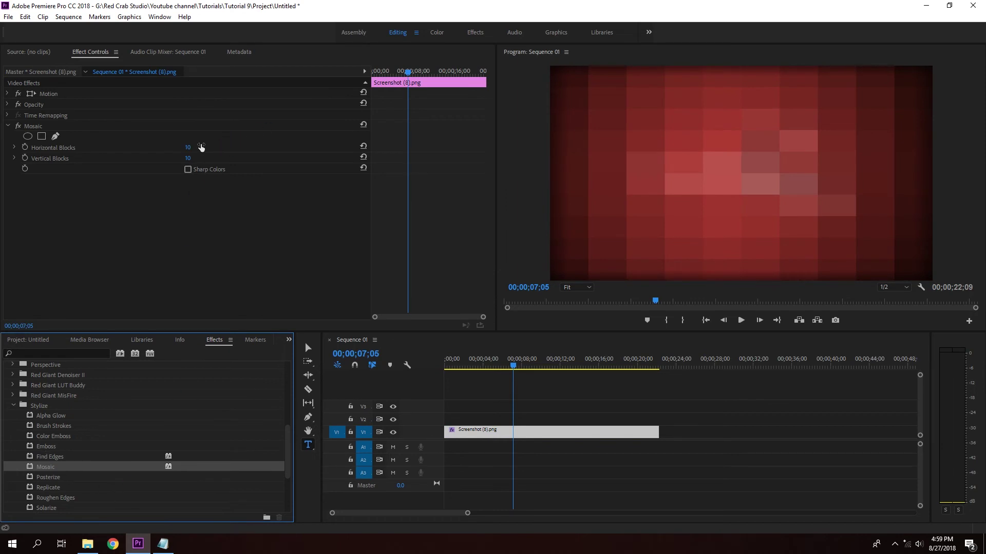
mouse_move(190, 148)
left_mouse_down()
mouse_move(174, 148)
mouse_move(236, 157)
mouse_move(180, 147)
mouse_move(195, 147)
mouse_move(188, 161)
mouse_move(169, 147)
mouse_move(194, 147)
mouse_move(175, 158)
left_mouse_up()
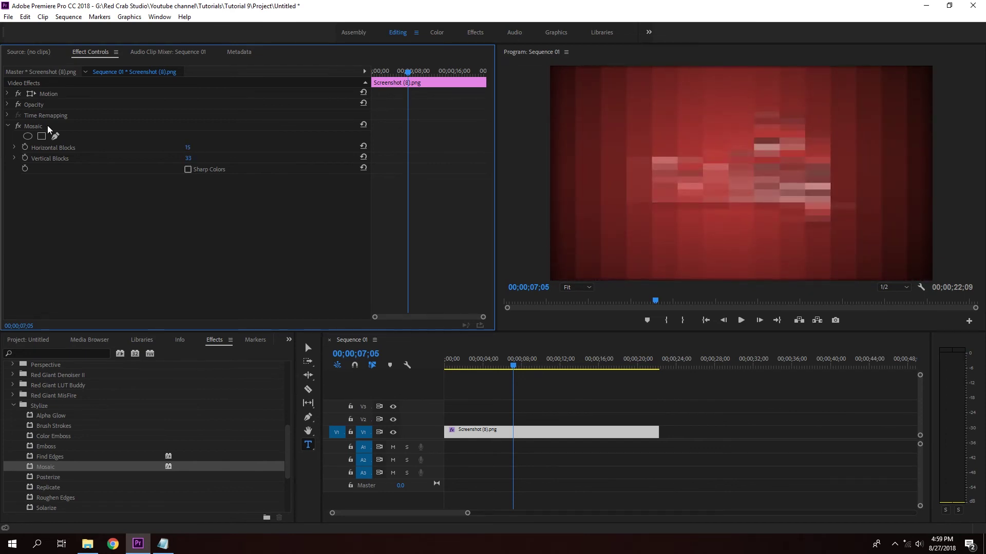
left_click(49, 126)
Swap the logo's Mosaic for Posterize and compare levels, settling on Level 25
key("Delete")
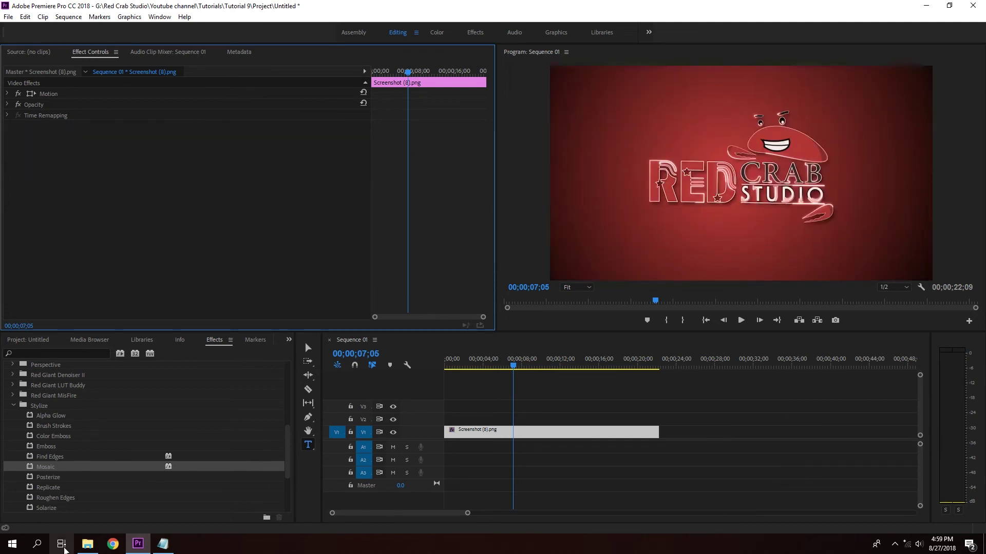
left_click_drag(50, 481, 499, 437)
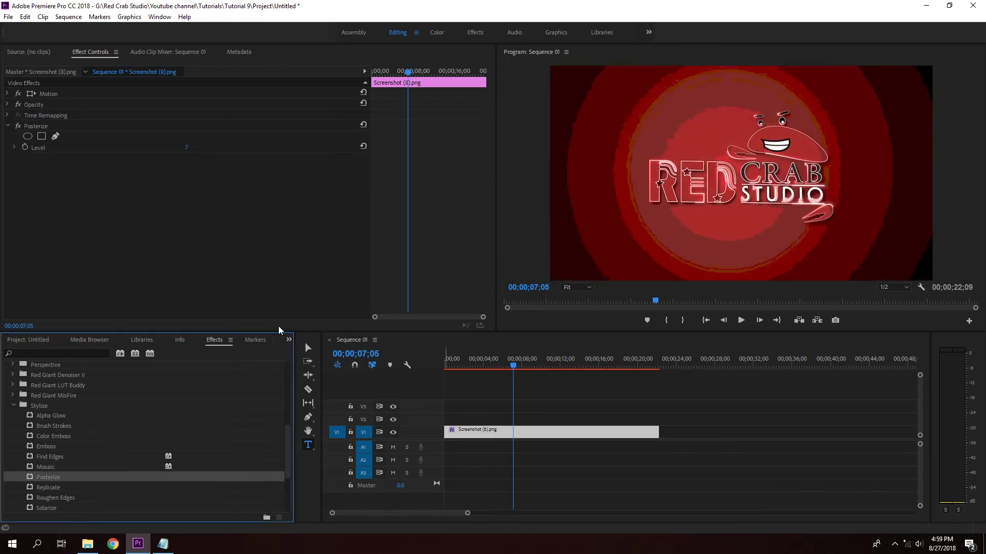
left_click_drag(187, 147, 192, 147)
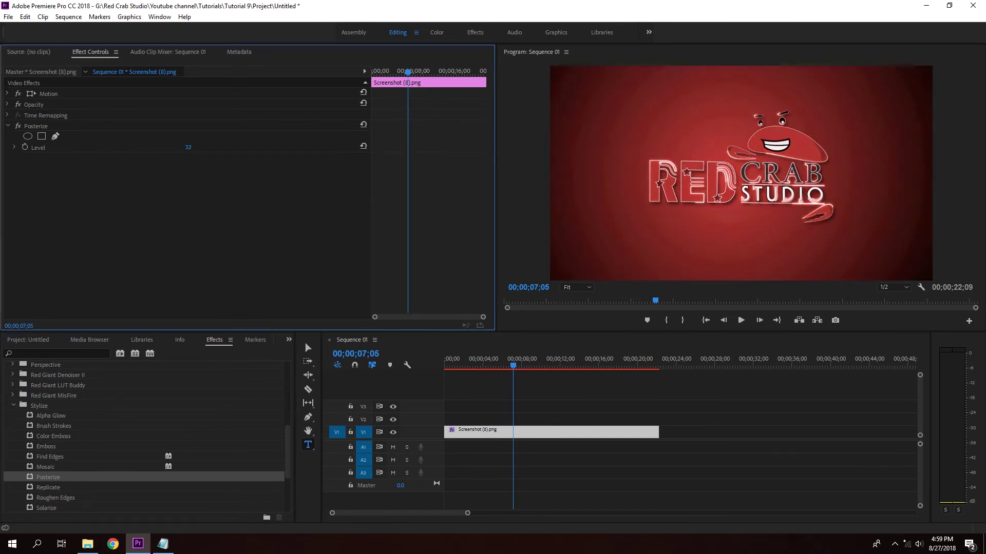
mouse_move(187, 148)
left_mouse_down()
mouse_move(173, 147)
mouse_move(190, 148)
left_mouse_up()
mouse_move(189, 147)
left_mouse_down()
mouse_move(226, 147)
mouse_move(190, 148)
left_mouse_up()
Put the guitar clip on V2, remove the logo clip, and apply Posterize to the guitar
left_click(24, 340)
left_click_drag(144, 410, 471, 419)
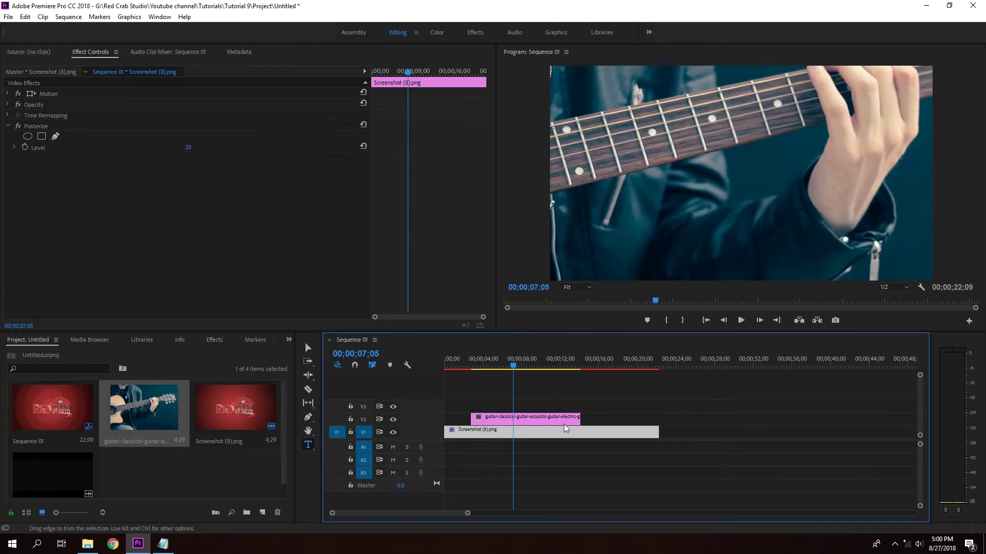
key("Delete")
left_click(502, 415)
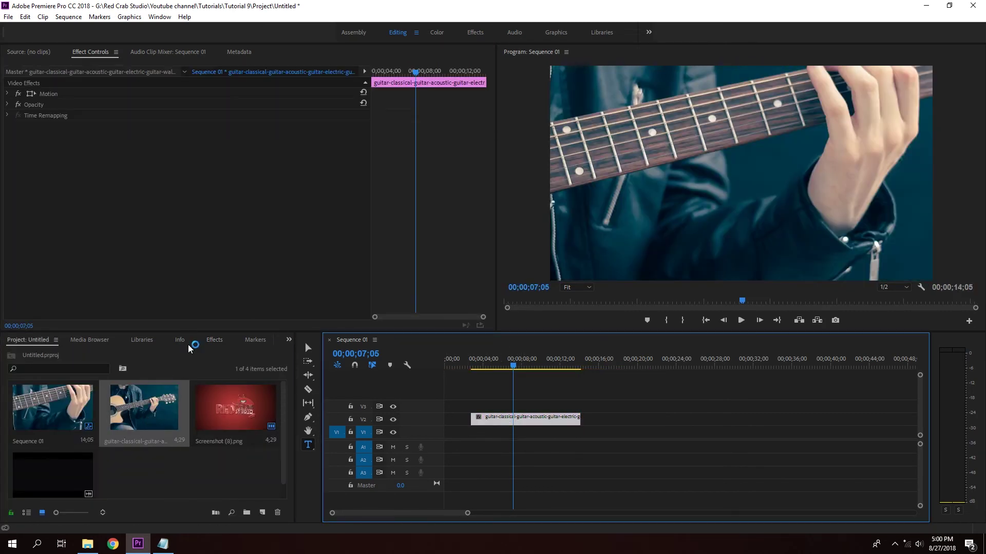
left_click(211, 340)
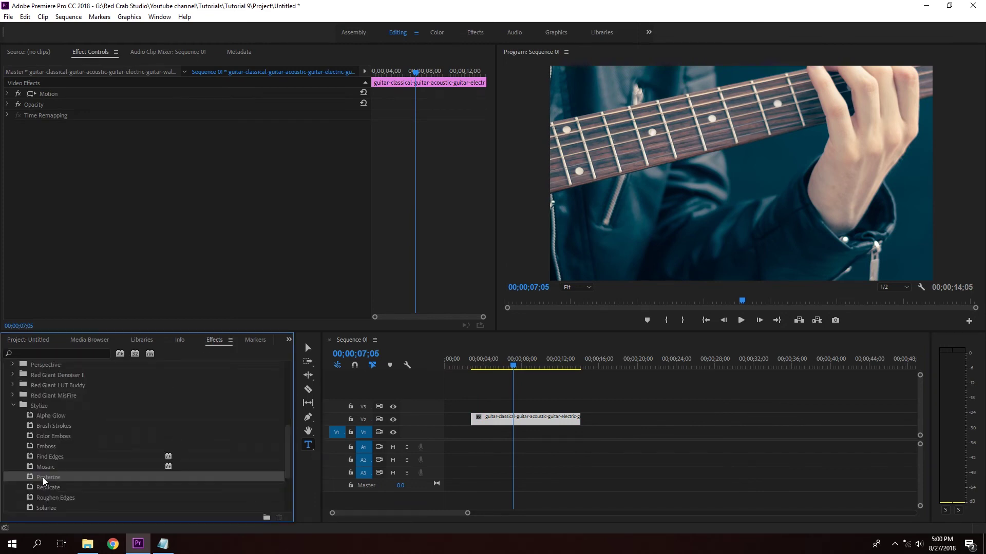
left_click_drag(42, 477, 513, 420)
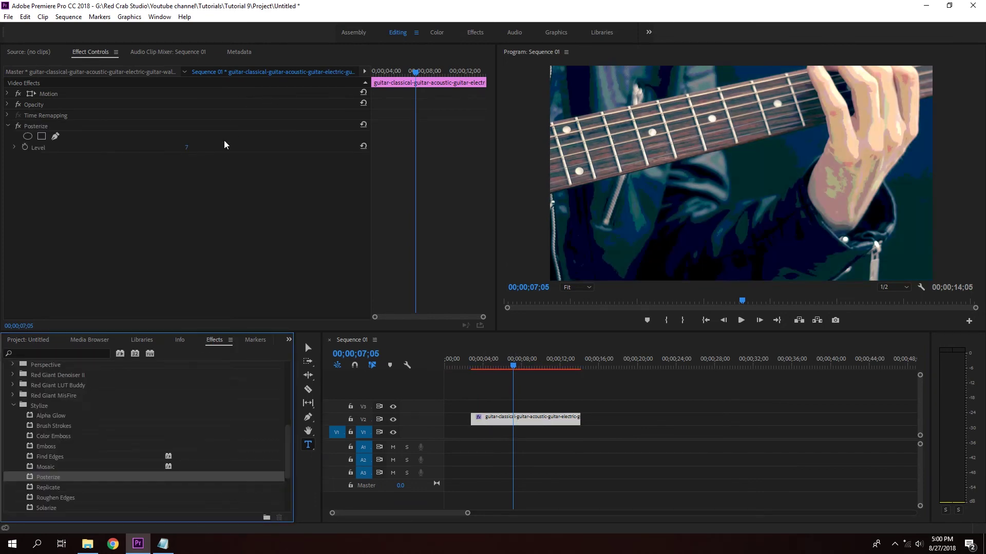
Set the guitar's Posterize Level to 11 and play back the result
mouse_move(181, 147)
left_mouse_down()
mouse_move(195, 147)
mouse_move(184, 148)
left_mouse_up()
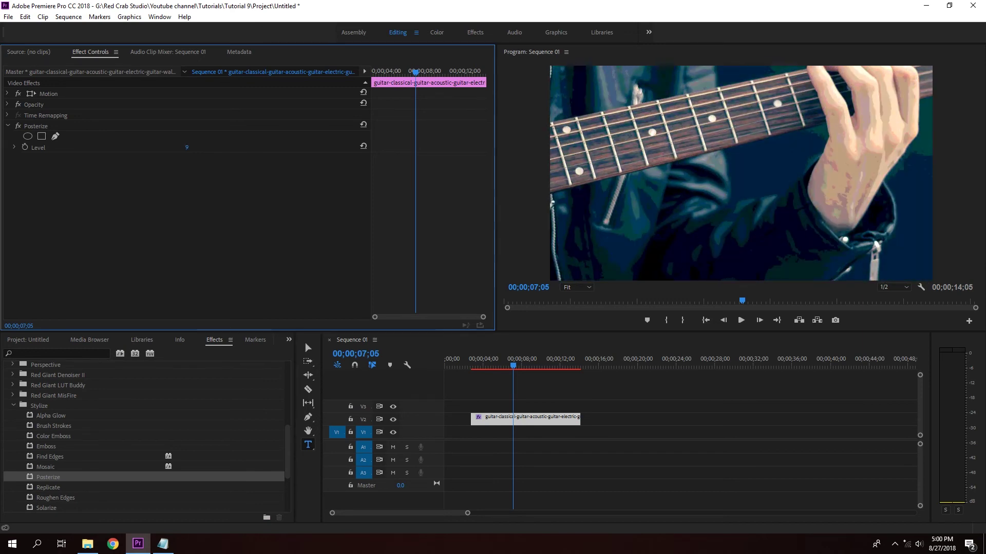
left_click(185, 149)
left_click_drag(187, 154, 196, 149)
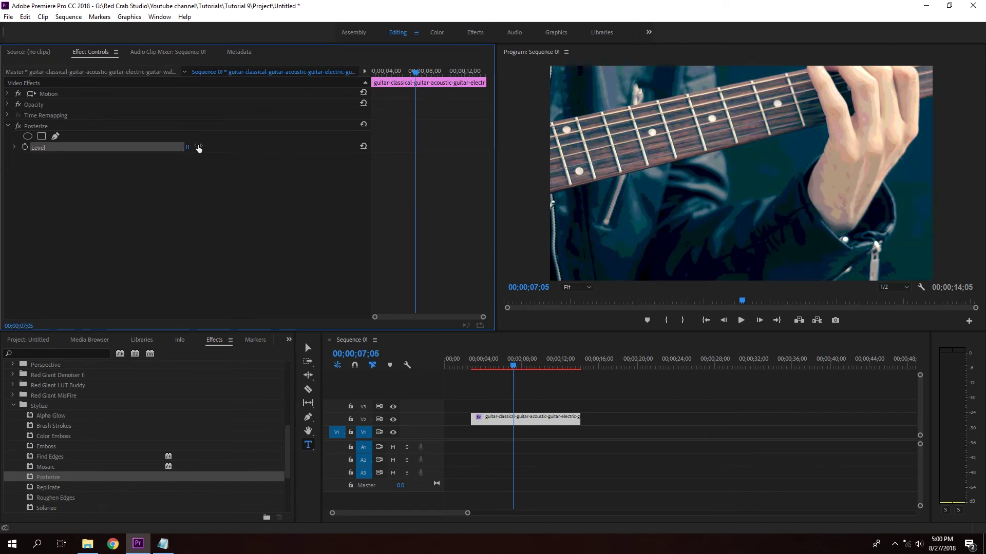
left_click(511, 365)
key("space")
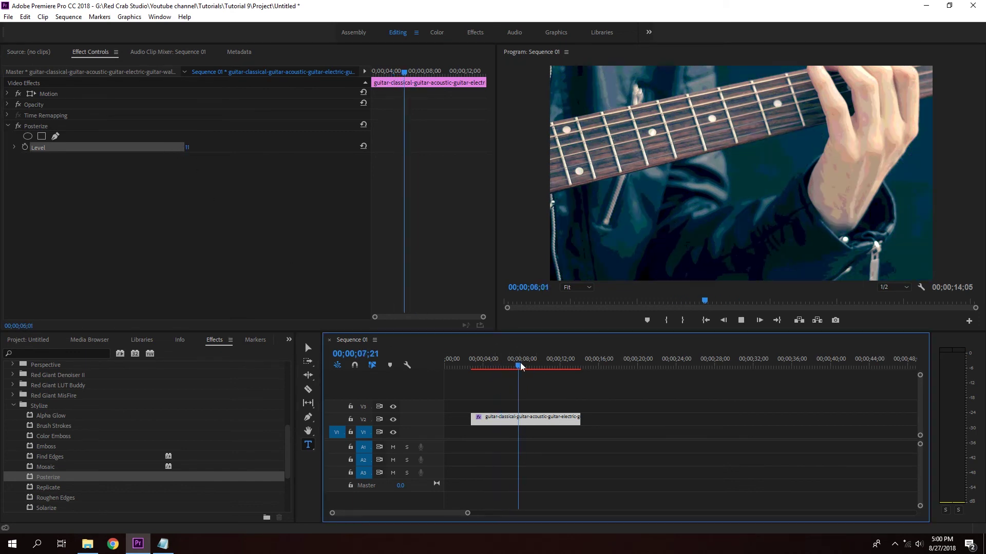
left_click(517, 366)
left_click(70, 127)
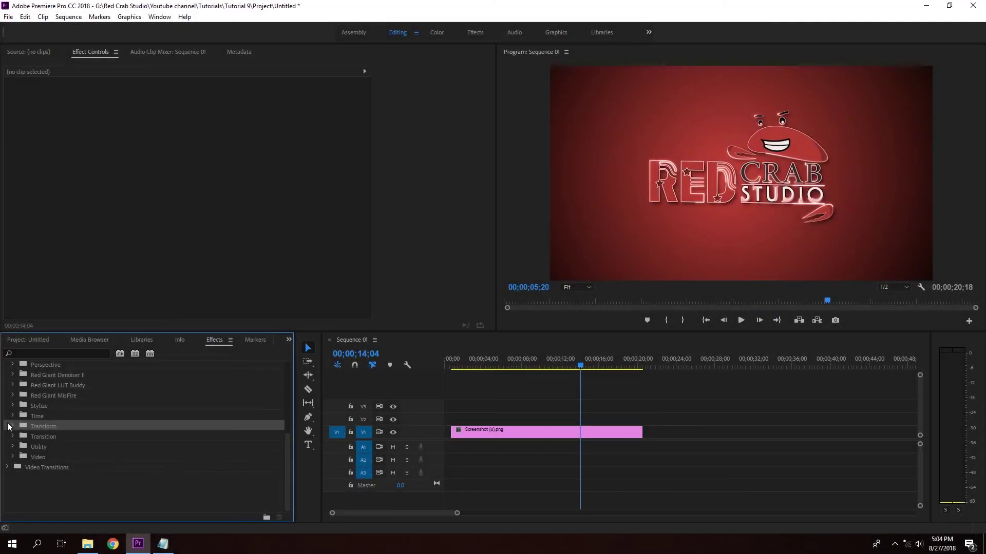
Apply Transform > Crop to the logo clip and set the left crop to 9%
left_click(11, 427)
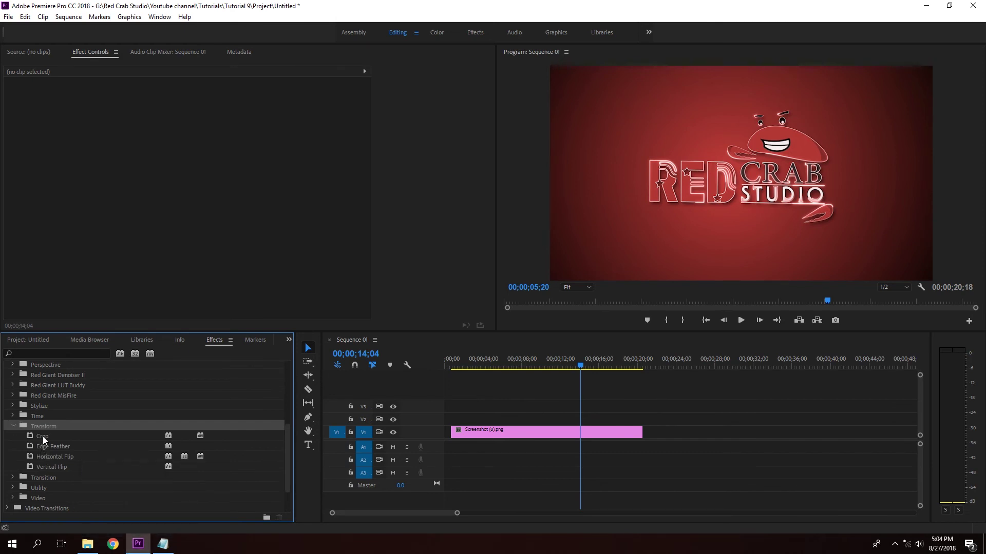
mouse_move(42, 436)
left_mouse_down()
mouse_move(471, 448)
mouse_move(516, 434)
left_mouse_up()
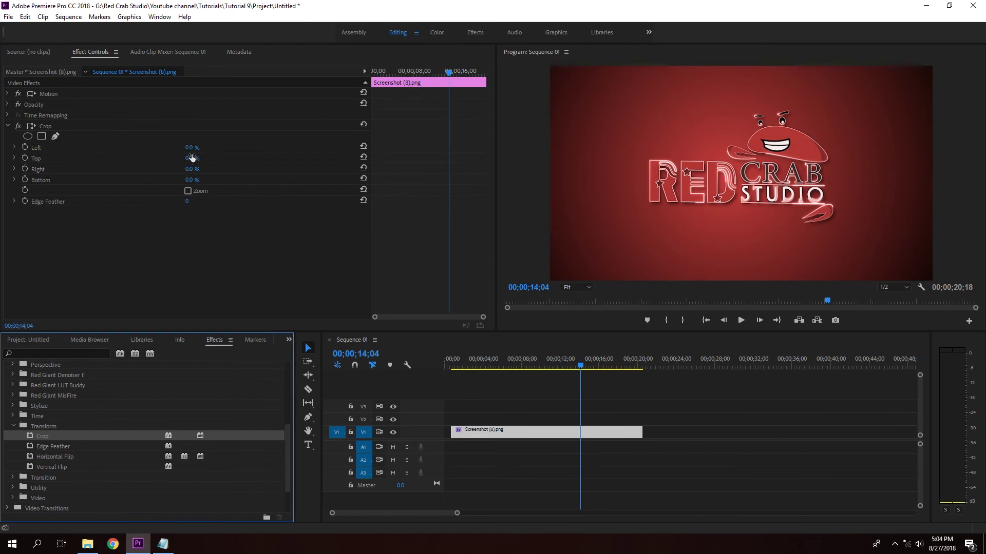
left_click_drag(189, 148, 288, 147)
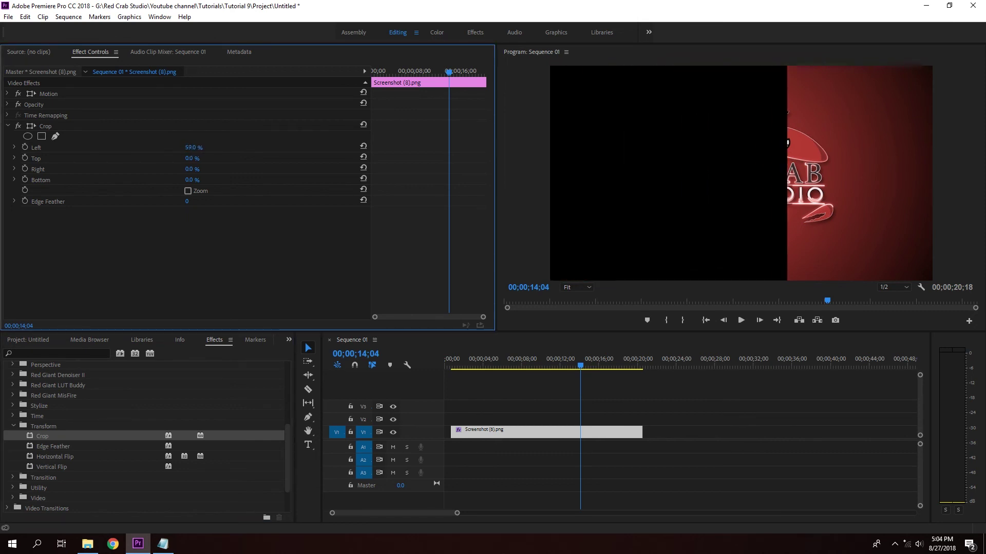
left_click_drag(193, 148, 113, 148)
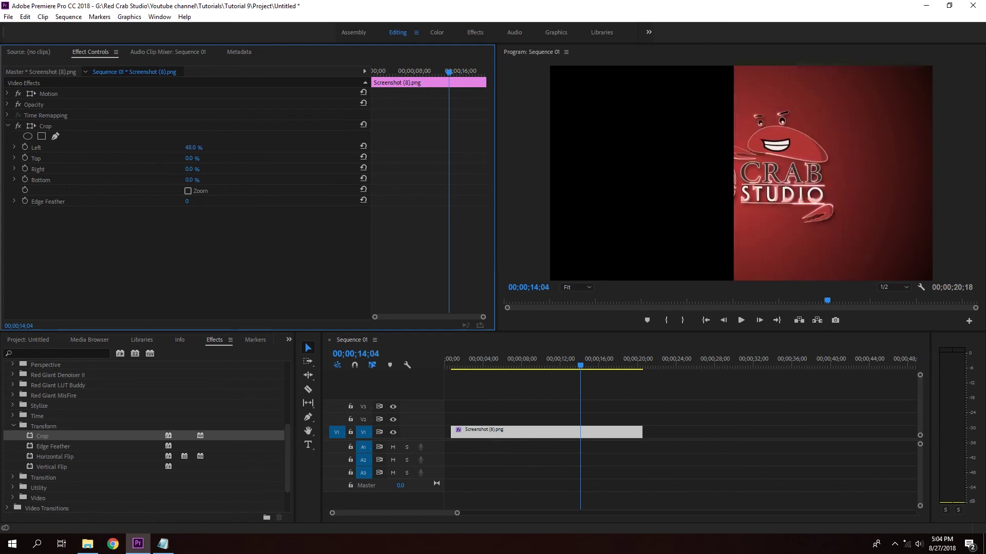
left_click_drag(192, 147, 221, 158)
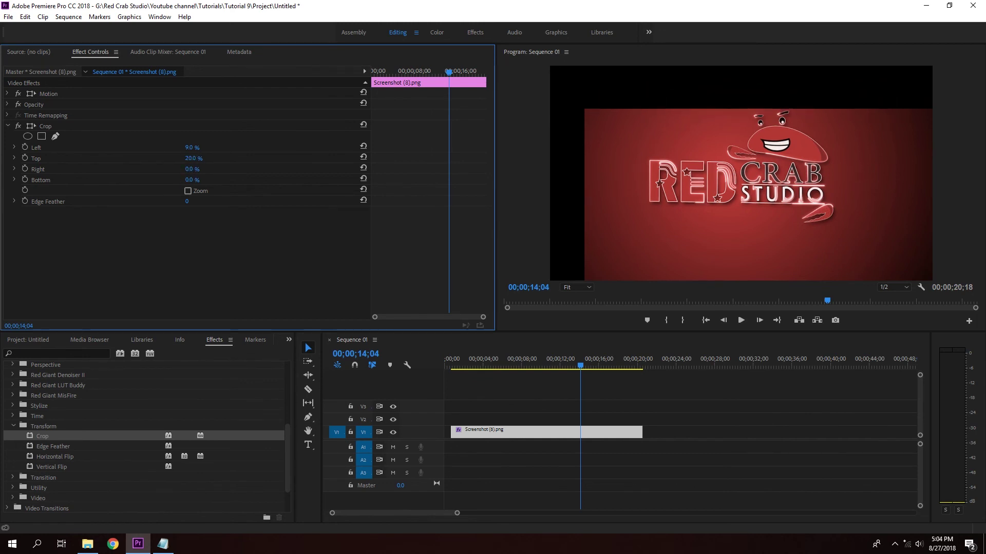
Crop 11% off the right, try Zoom and turn it off, and set Edge Feather to 0
mouse_move(189, 168)
left_mouse_down()
mouse_move(219, 180)
mouse_move(187, 180)
left_mouse_up()
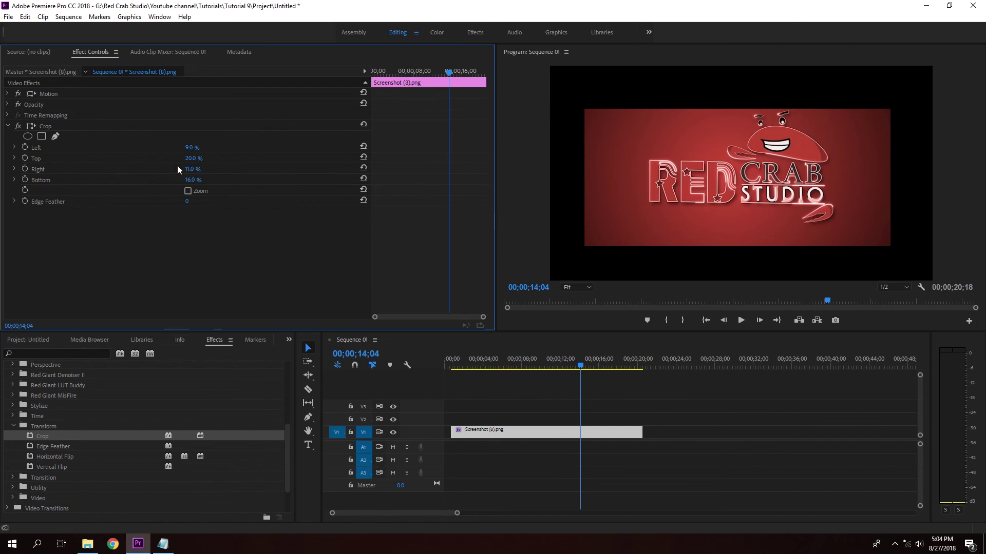
left_click(188, 191)
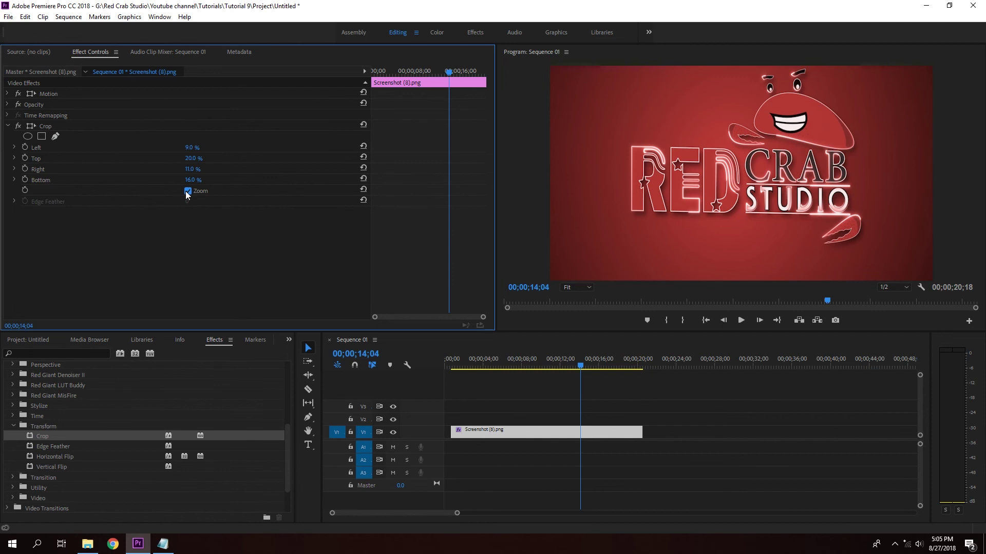
left_click(188, 191)
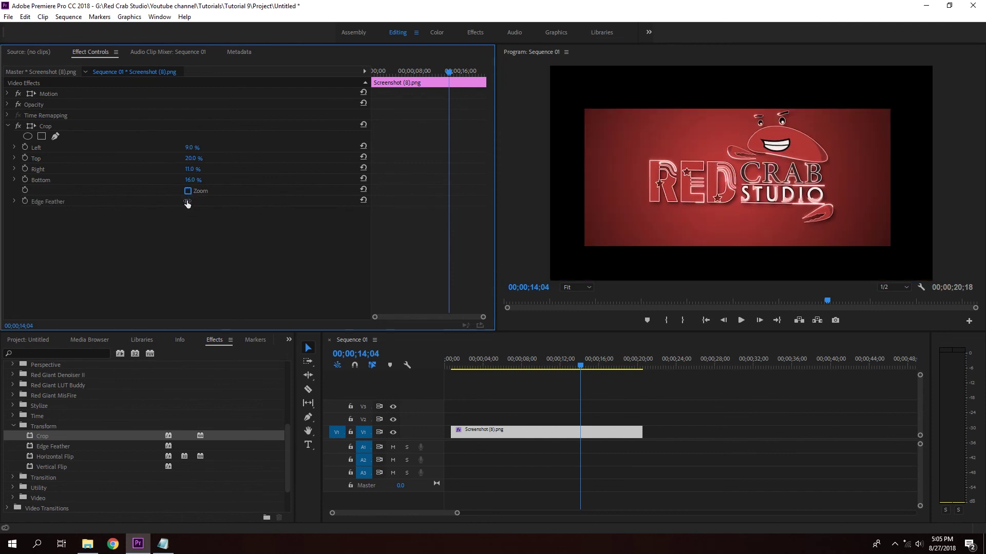
mouse_move(187, 202)
left_mouse_down()
mouse_move(249, 201)
mouse_move(198, 202)
left_mouse_up()
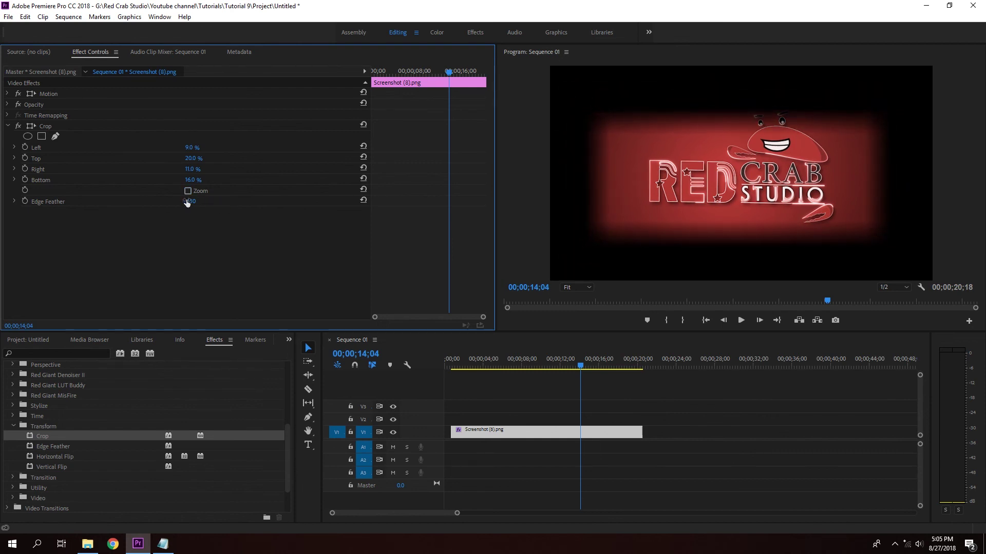
left_click(199, 202)
type("0")
key("Return")
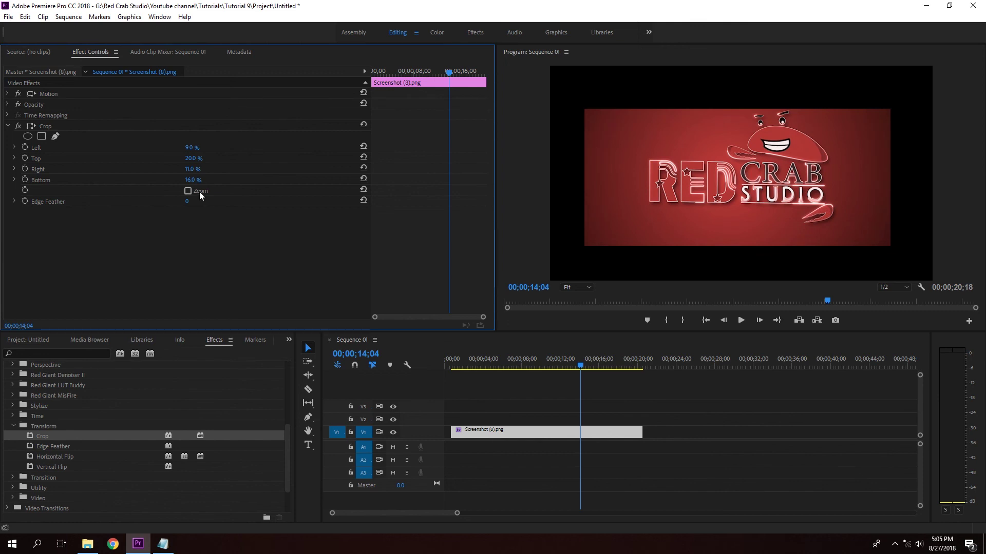
Reset the Left, Top, Right and Bottom crop values to 0%
left_click(192, 180)
left_click(192, 169)
left_click(192, 158)
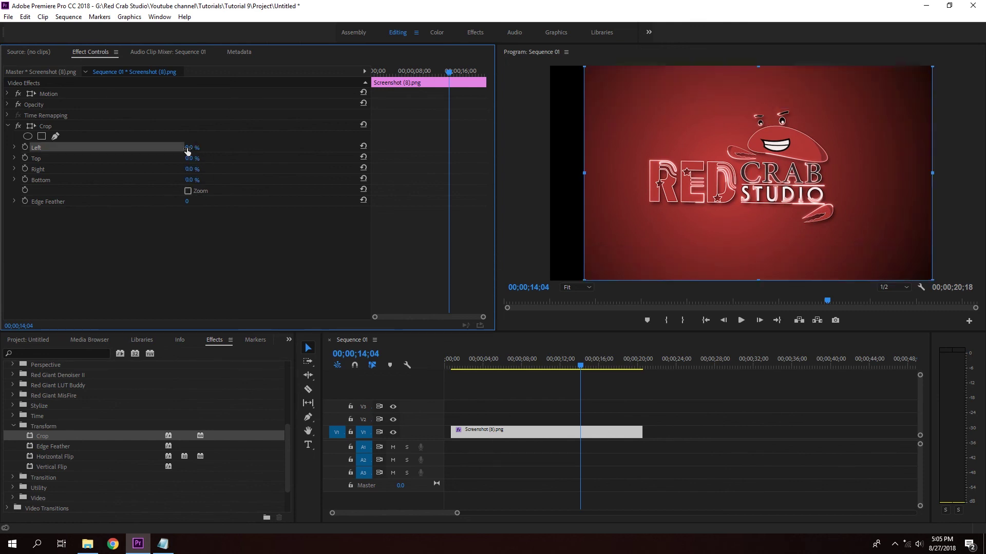
left_click(191, 147)
type("0")
key("Return")
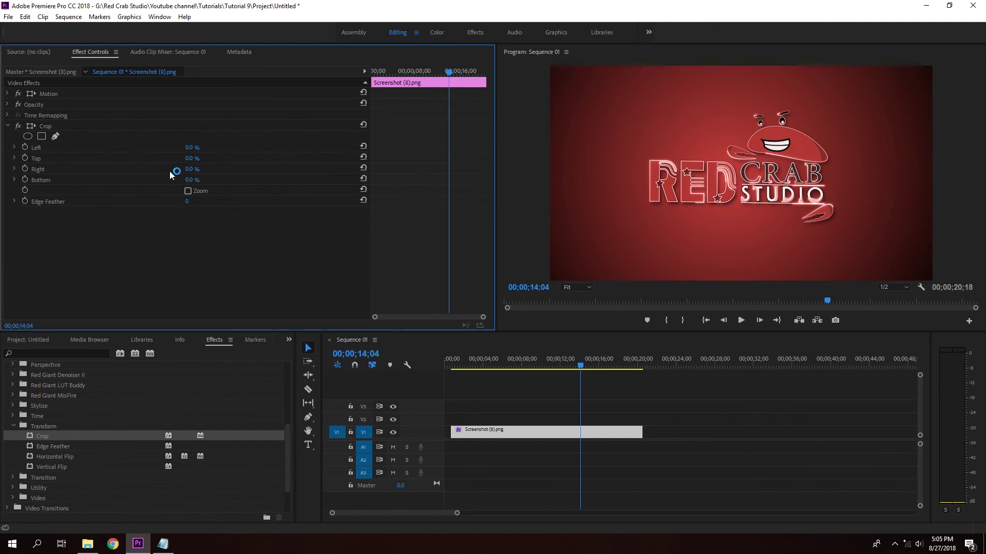
Set the Top and Bottom crop to 10% for a letterbox look
left_click(82, 158)
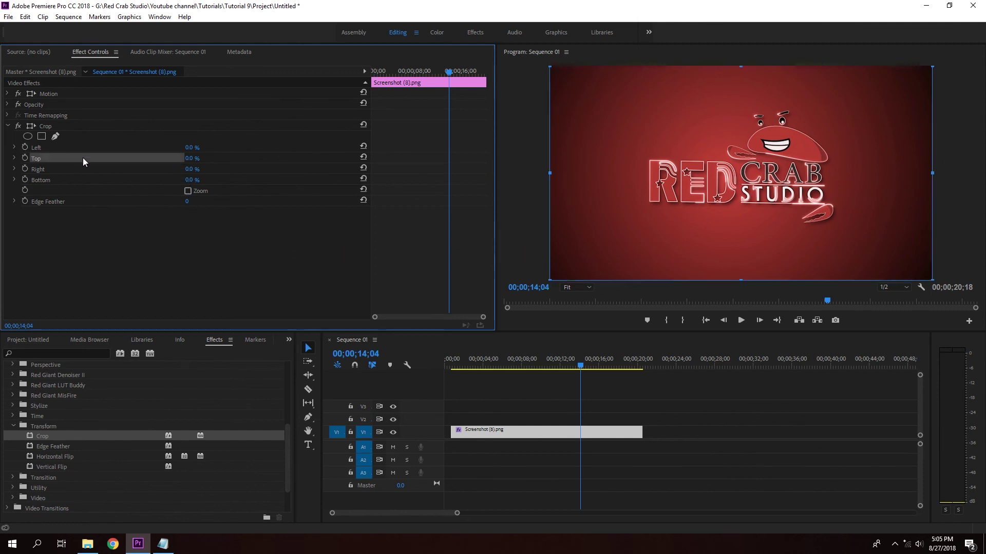
left_click(191, 158)
type("10")
key("Return")
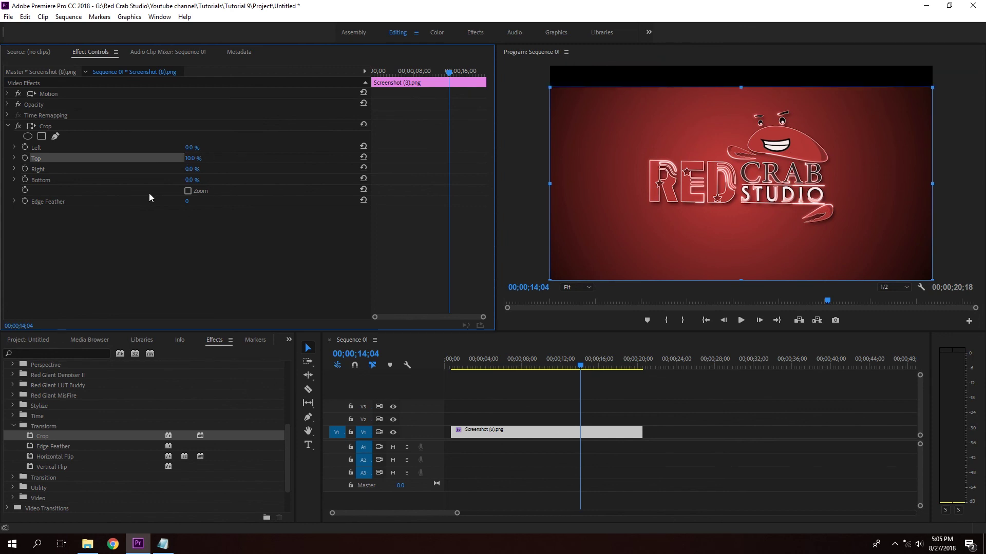
left_click(198, 177)
type("10")
key("Return")
Delete the Crop effect from the logo clip
left_click(242, 259)
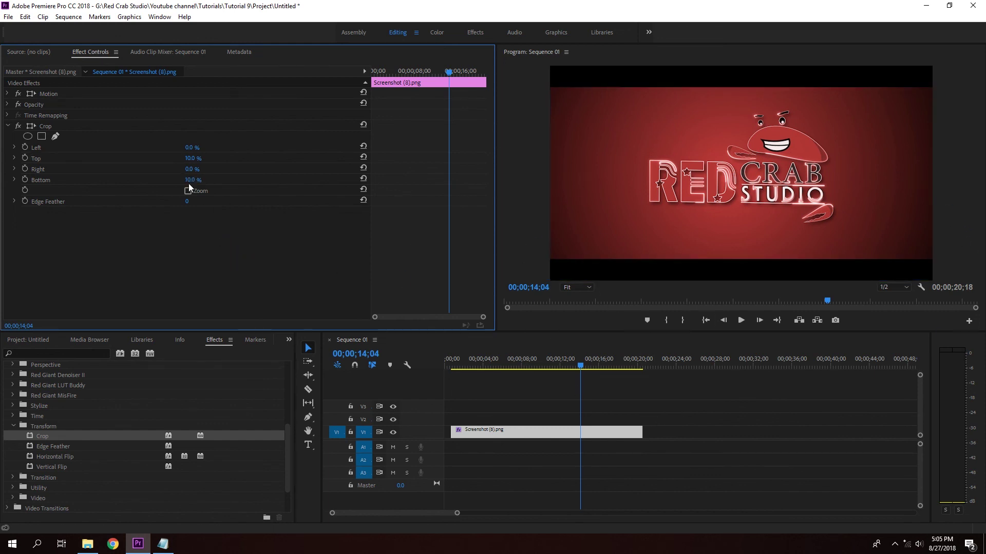
left_click(73, 125)
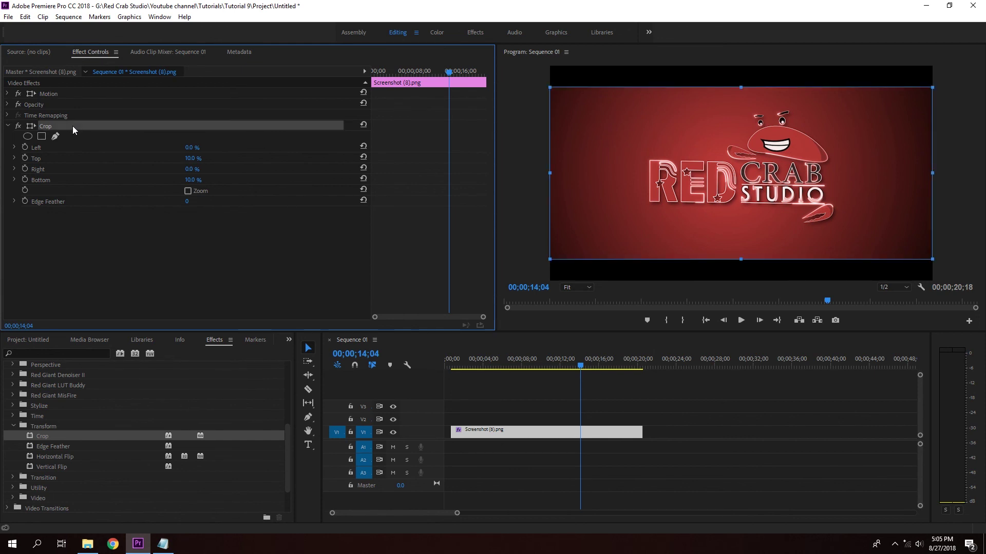
key("Delete")
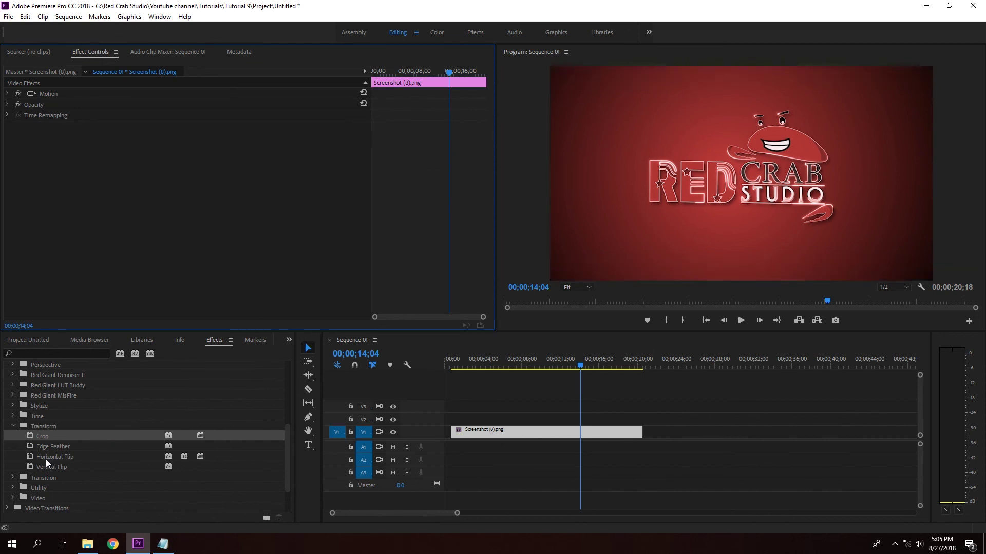
Try Horizontal Flip on the logo, then remove it
left_click_drag(46, 459, 544, 435)
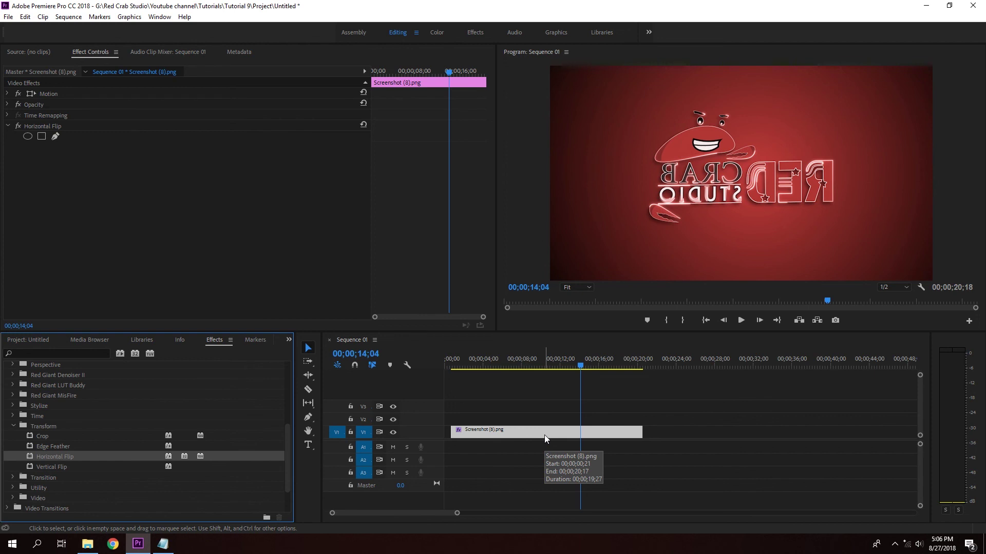
left_click(66, 126)
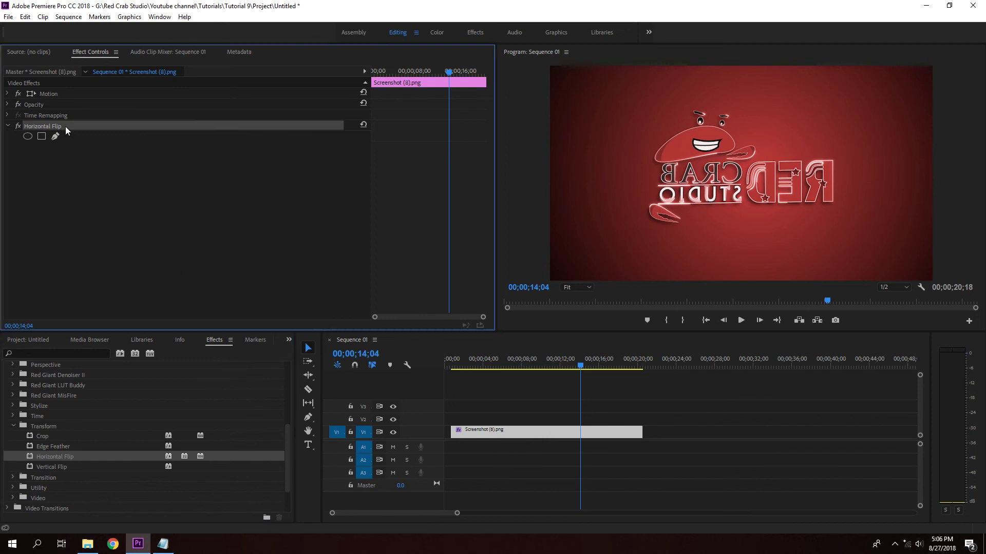
key("Delete")
Try Vertical Flip and remove it, then apply Horizontal Flip to the logo again
left_click_drag(55, 467, 545, 433)
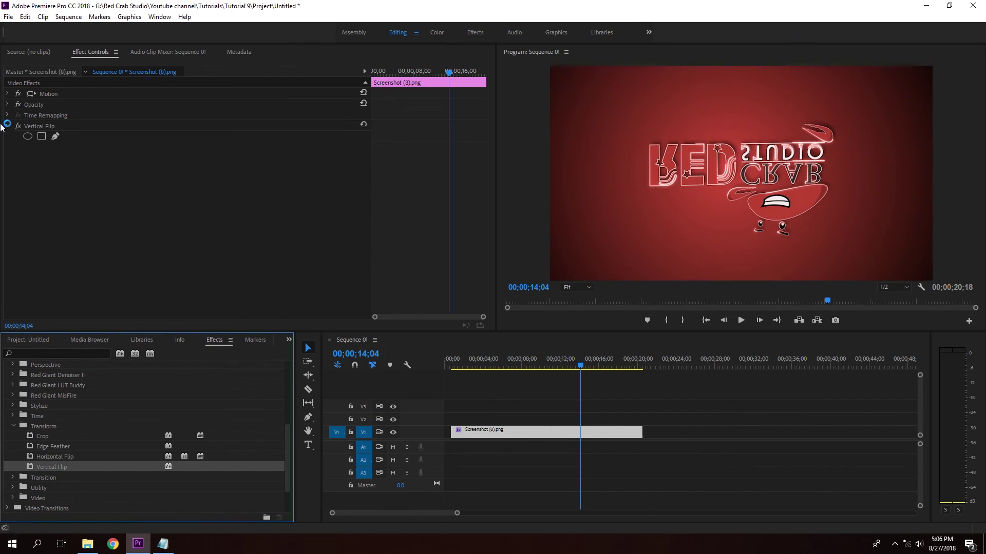
left_click(71, 125)
key("Delete")
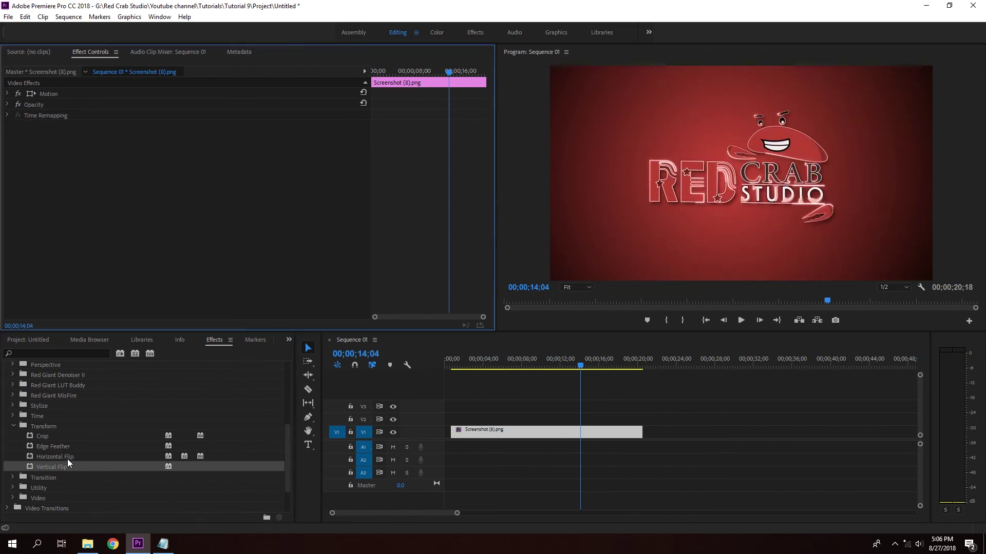
left_click(67, 459)
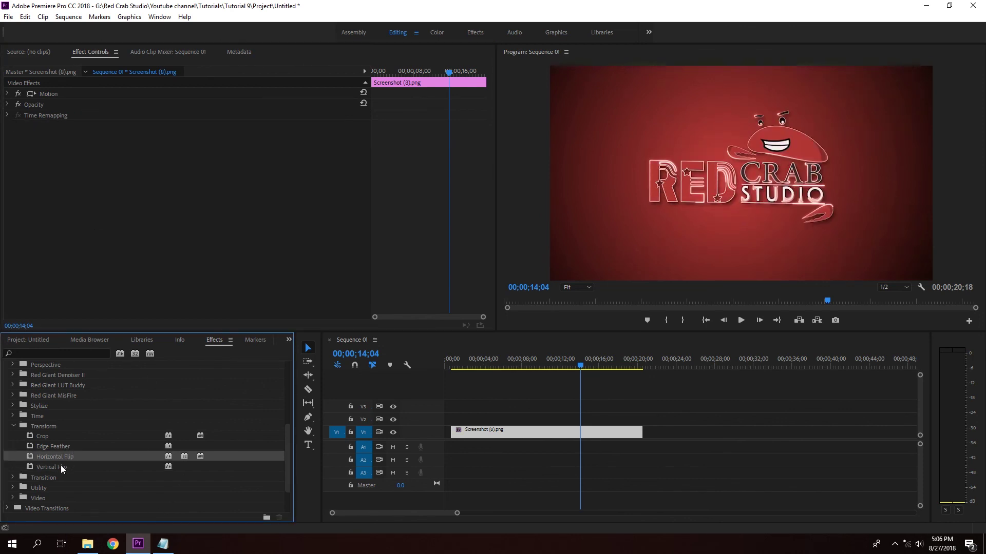
left_click_drag(142, 455, 581, 432)
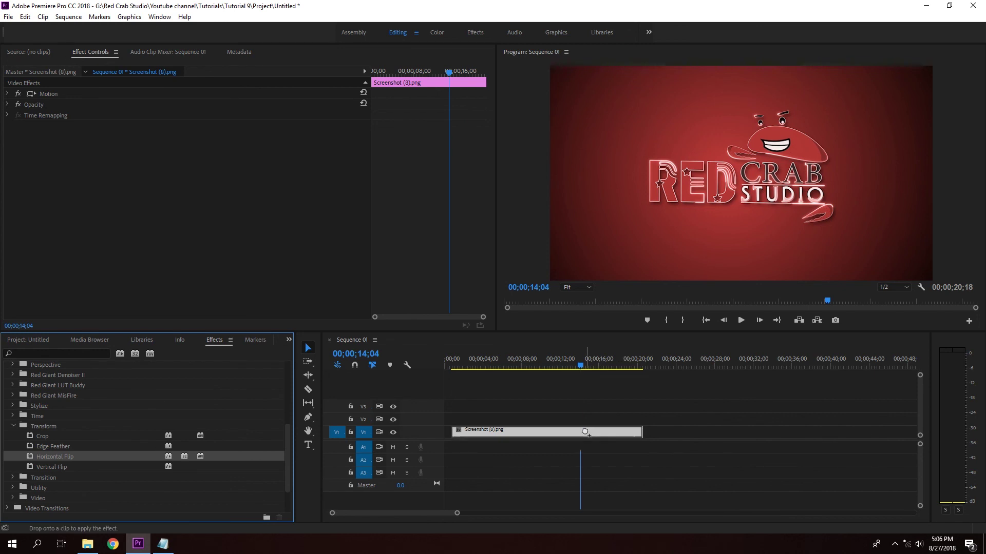